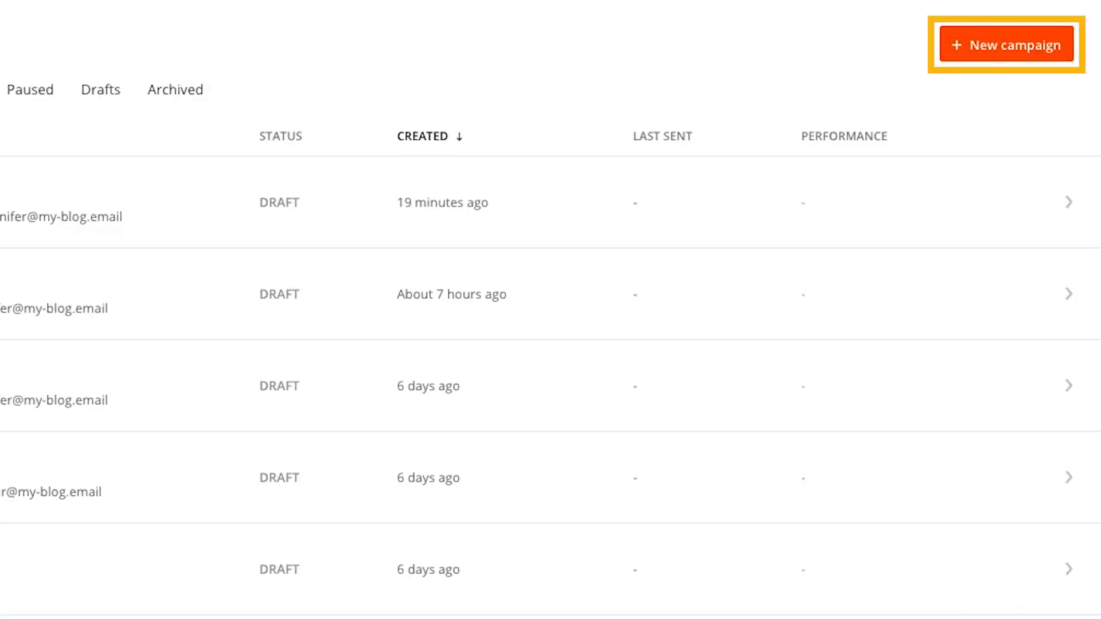
Step: Glance at the email copy doc and leads sheet, then start a new Hunter.io campaign
click(253, 23)
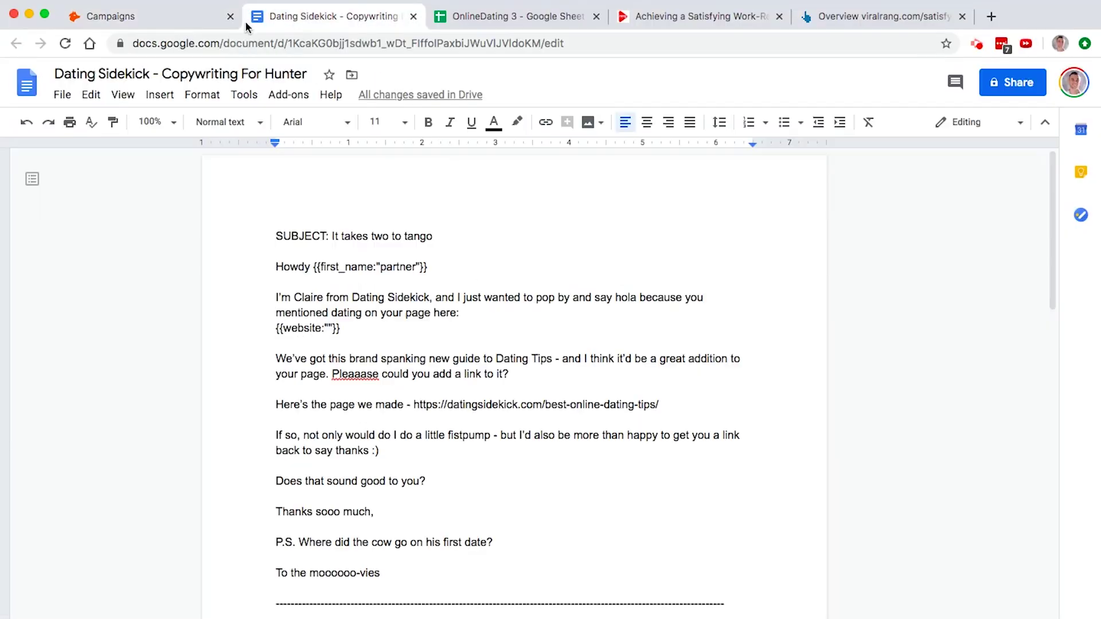
click(166, 25)
click(378, 19)
click(516, 17)
click(163, 25)
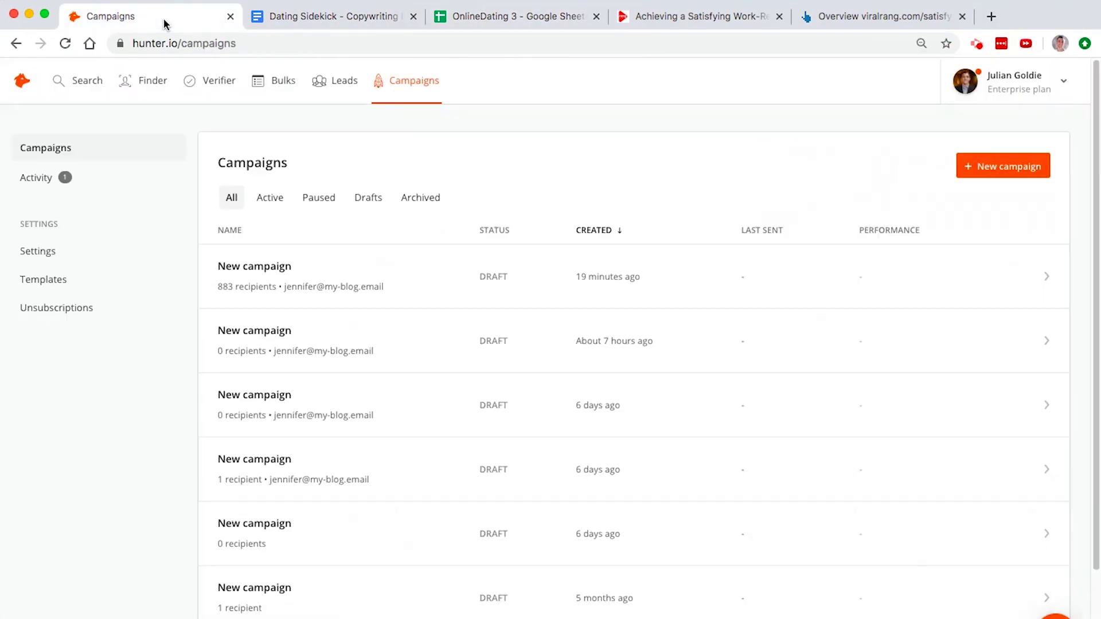
click(985, 176)
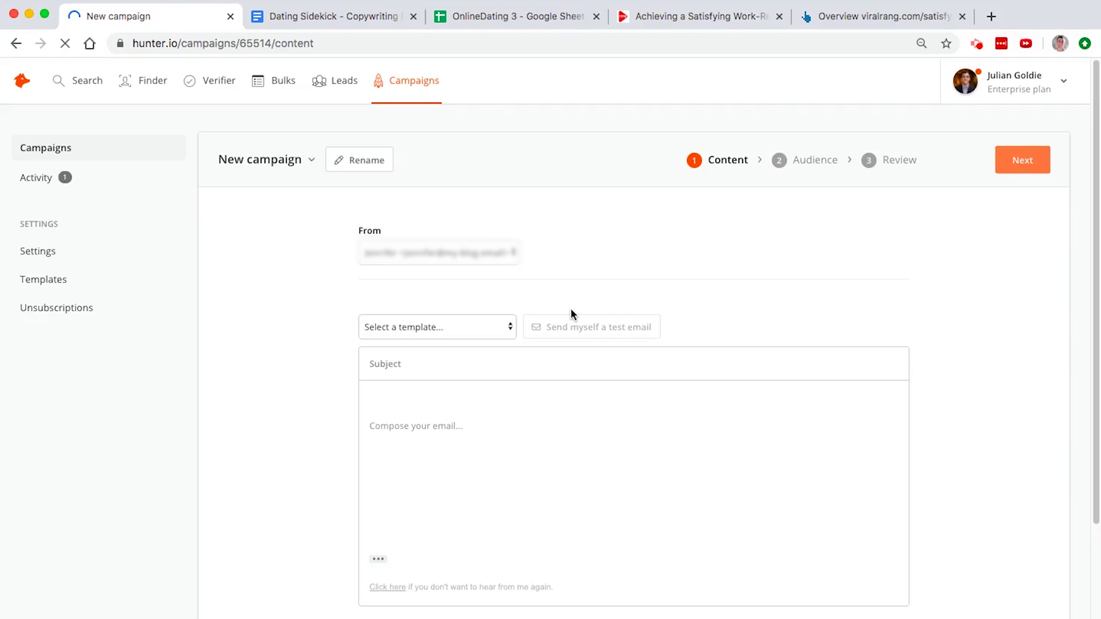
Step: Copy the subject 'It takes two to tango' from the doc into the campaign Subject field
scroll(571, 310, down, 2)
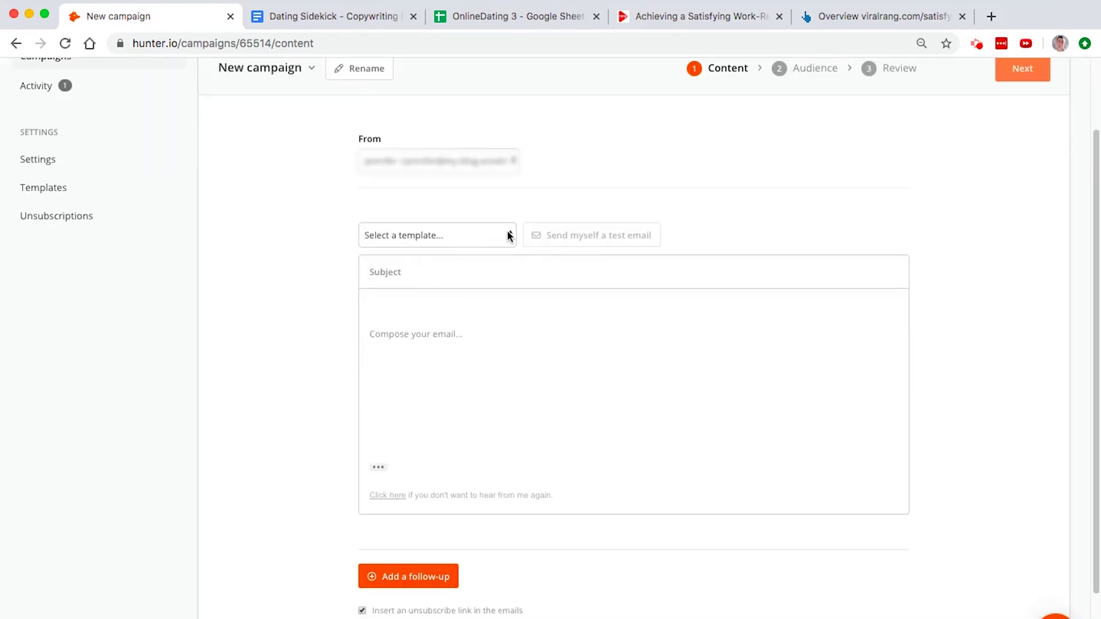
click(477, 234)
click(477, 235)
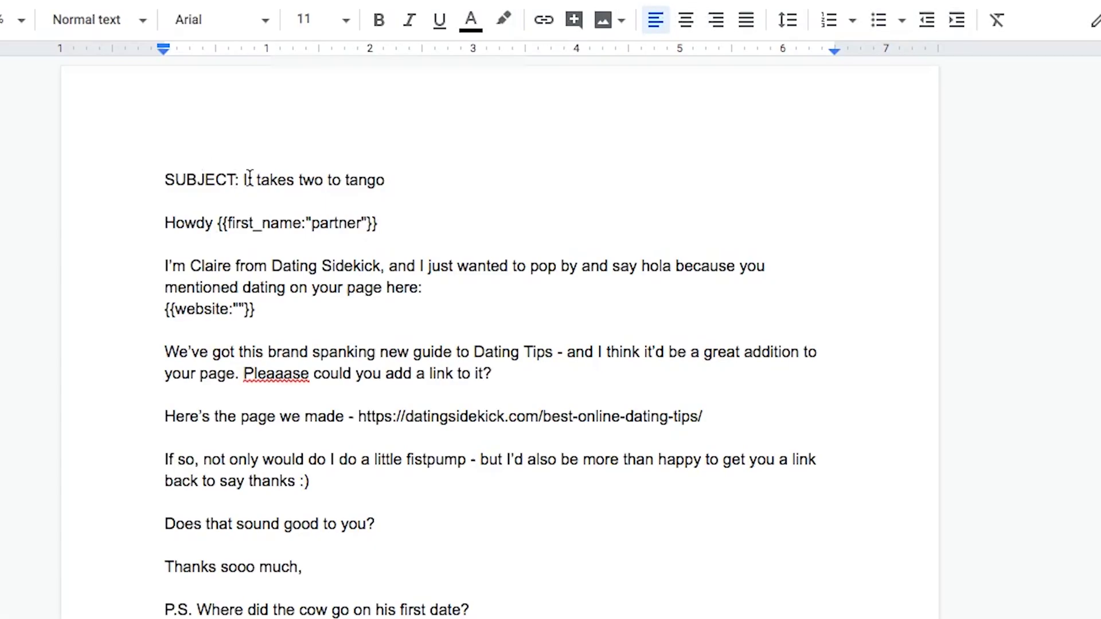
drag(245, 180, 442, 177)
right_click(354, 179)
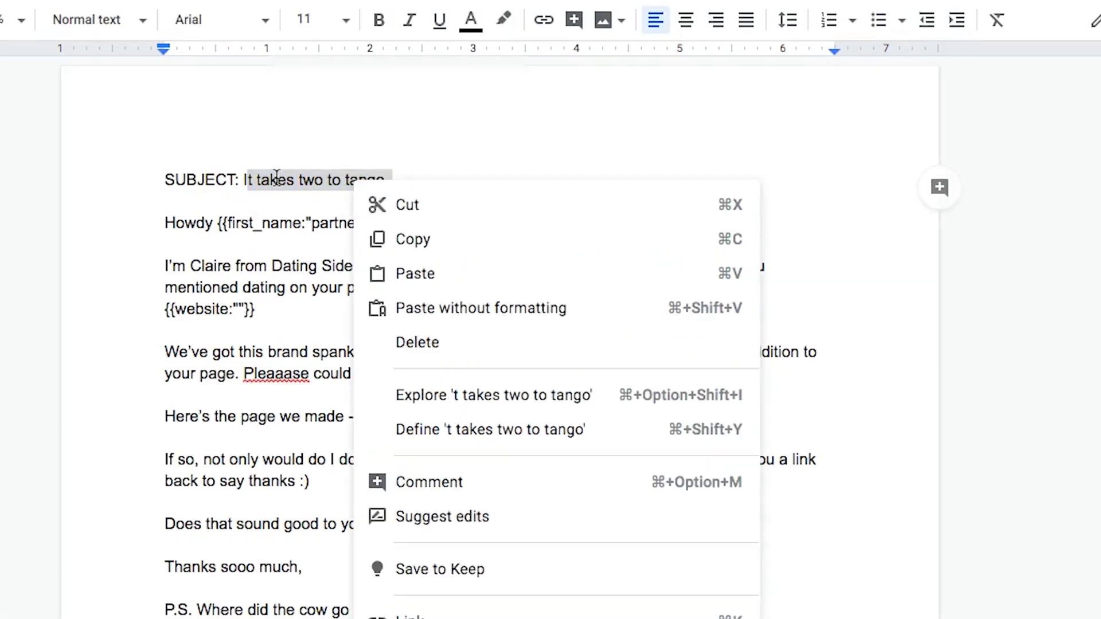
click(272, 180)
mouse_move(244, 181)
mouse_down()
mouse_move(393, 172)
mouse_move(245, 182)
mouse_up()
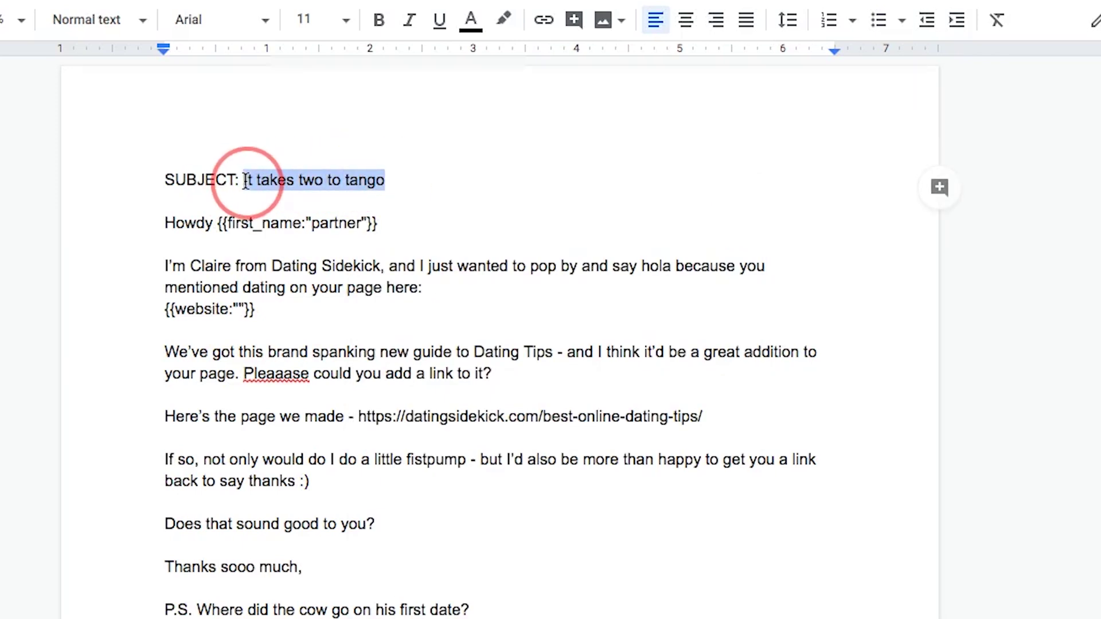
right_click(247, 182)
click(293, 238)
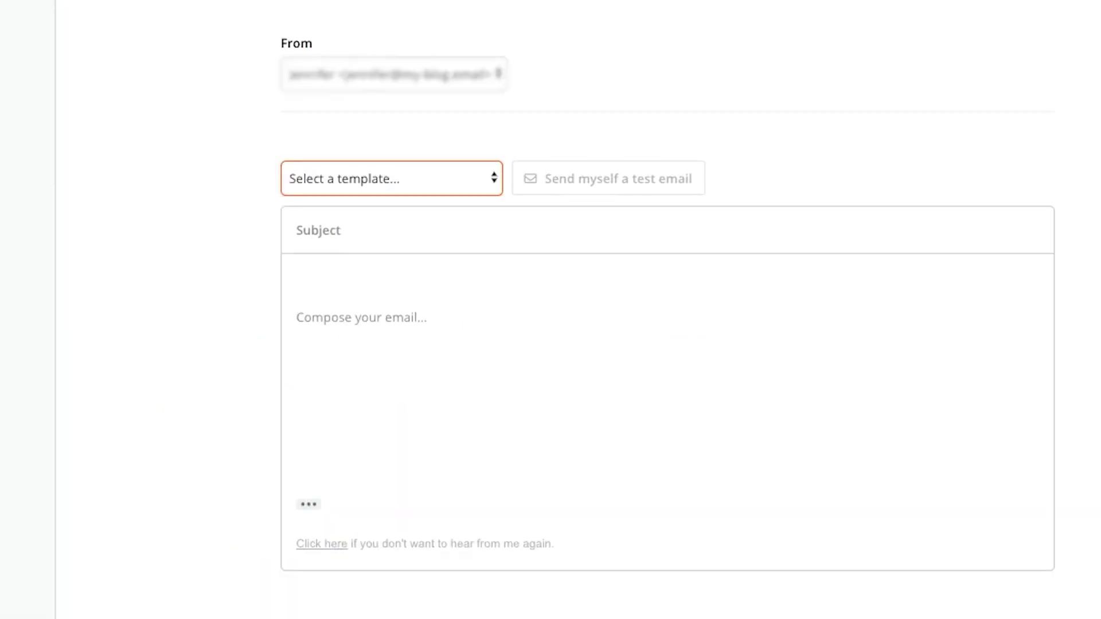
right_click(418, 225)
click(478, 361)
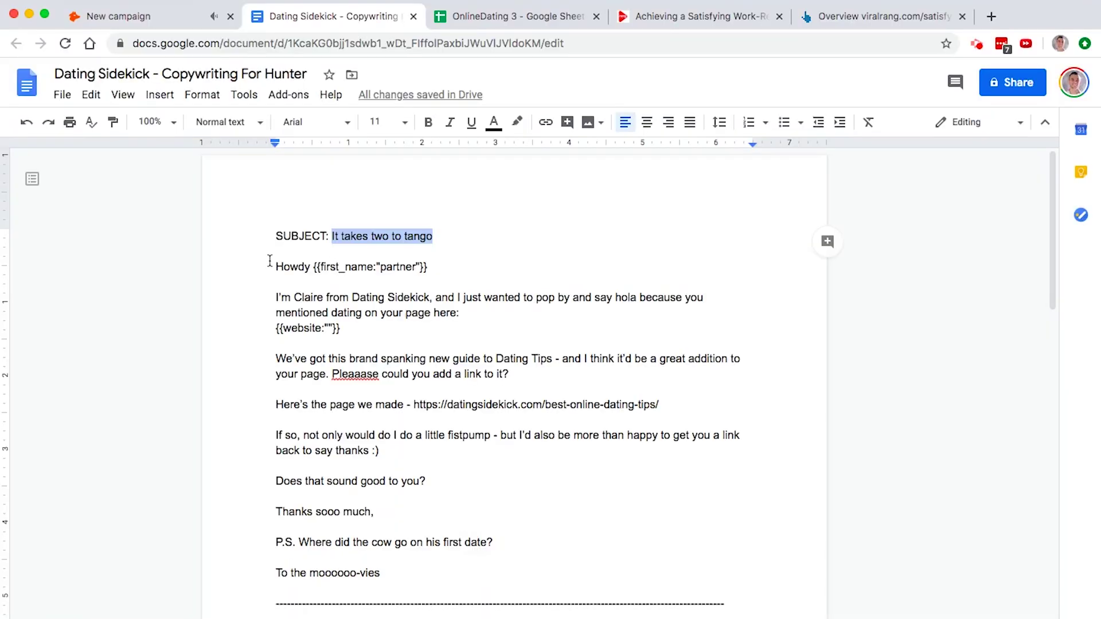
Step: Check the greeting's first_name placeholder, then select the first email's body through the sign-off
drag(277, 266, 417, 580)
click(457, 280)
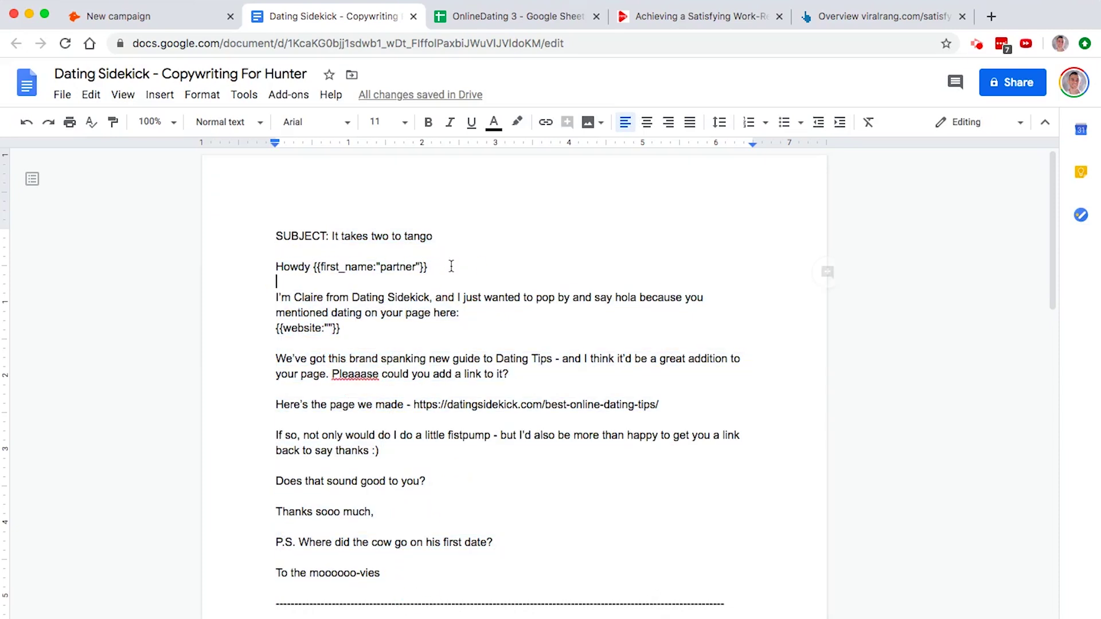
drag(433, 266, 312, 269)
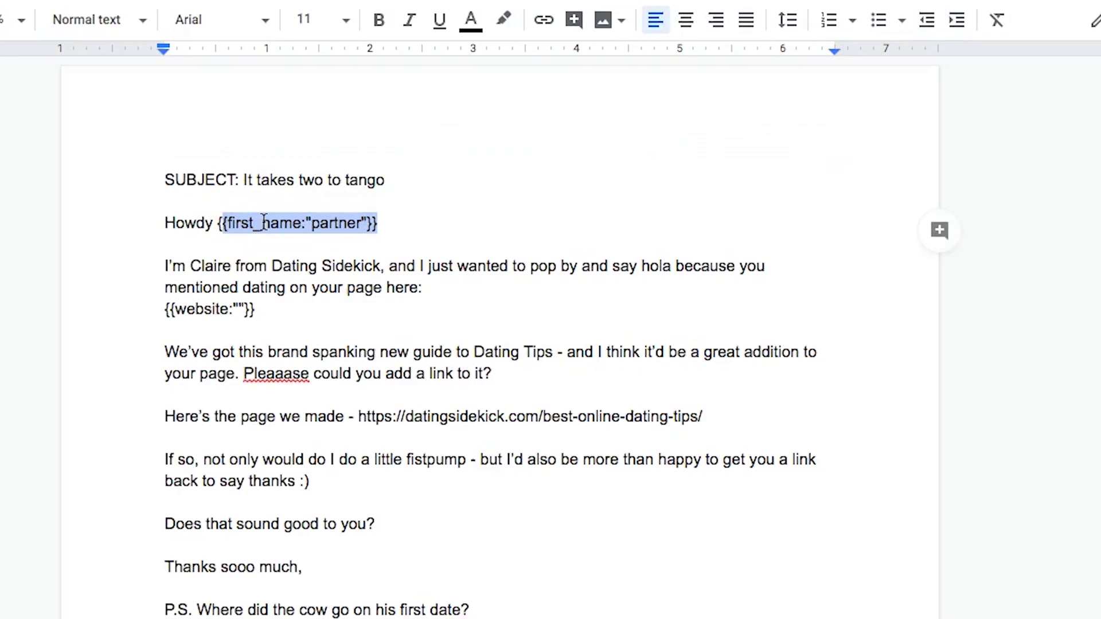
click(345, 268)
drag(227, 222, 299, 223)
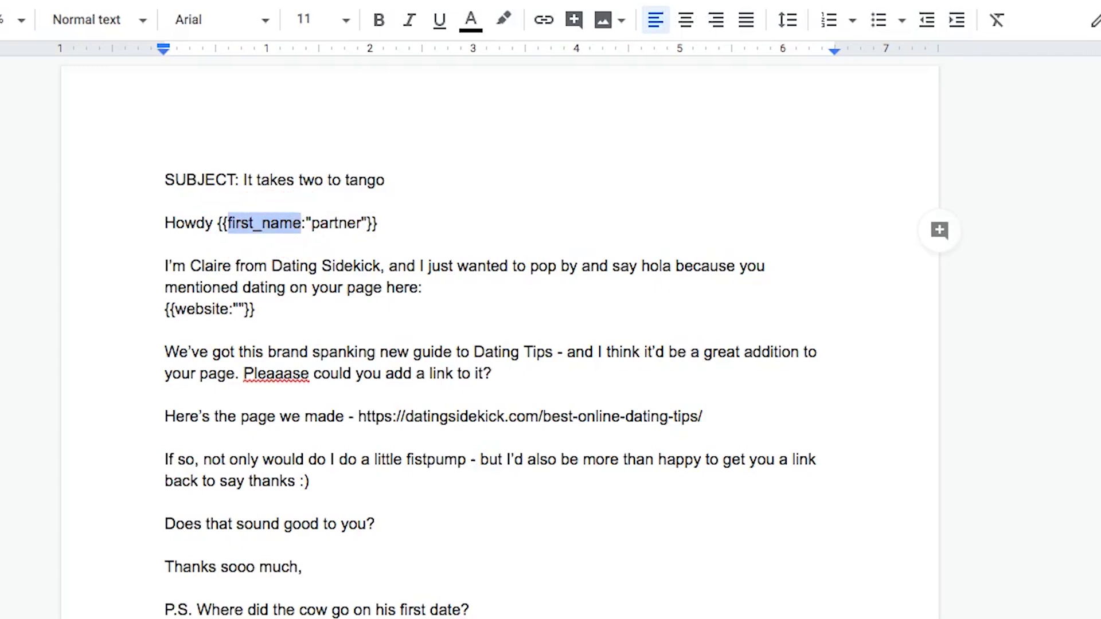
click(512, 17)
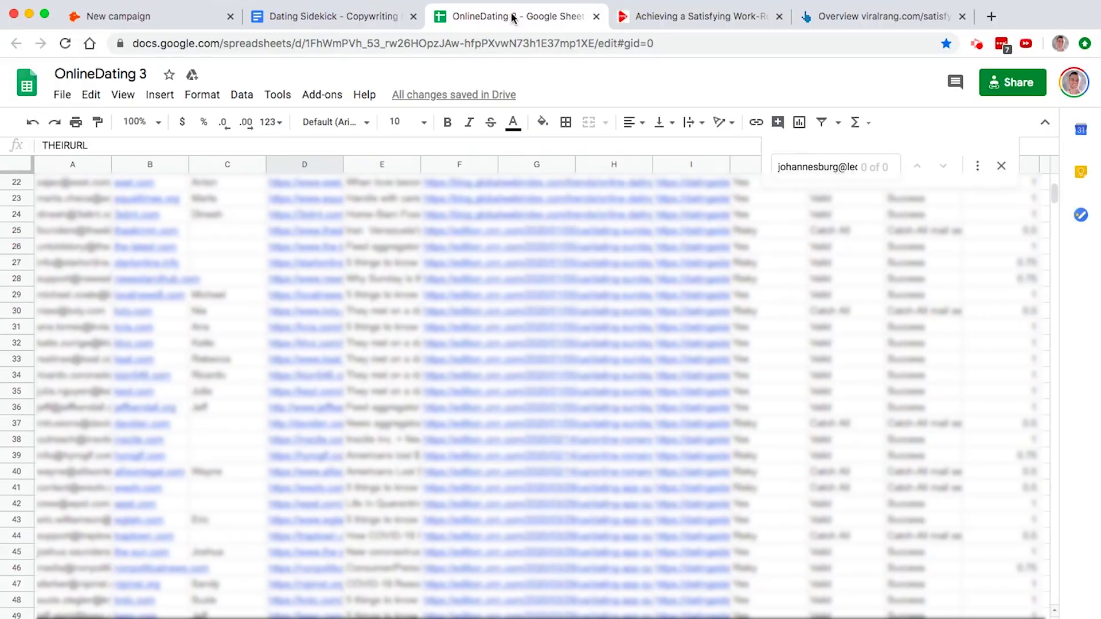
click(340, 21)
double_click(387, 265)
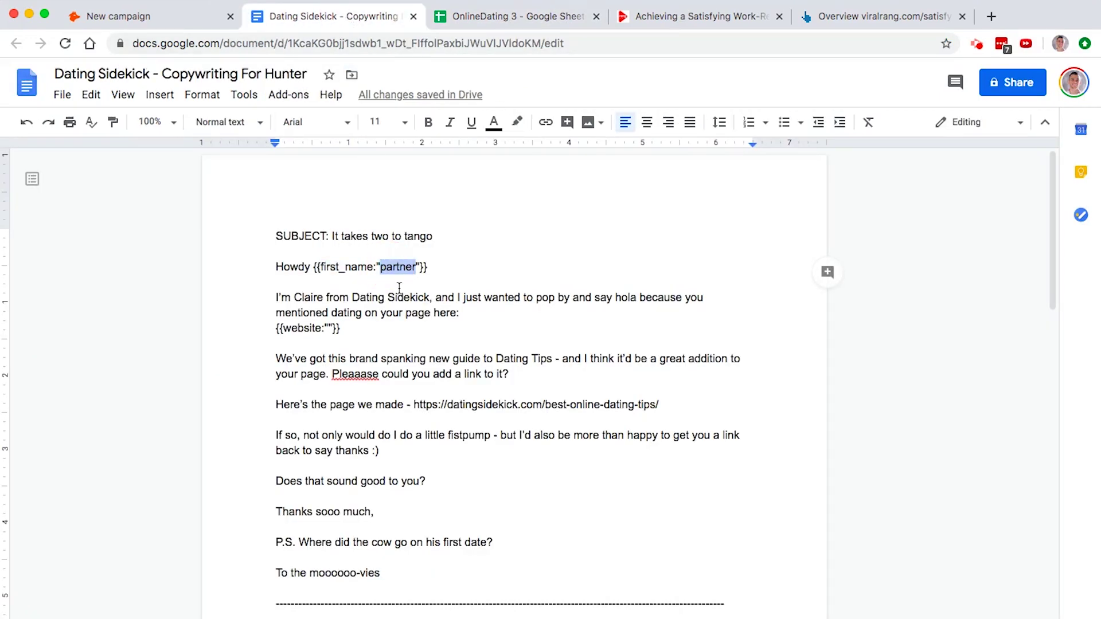
drag(296, 267, 482, 269)
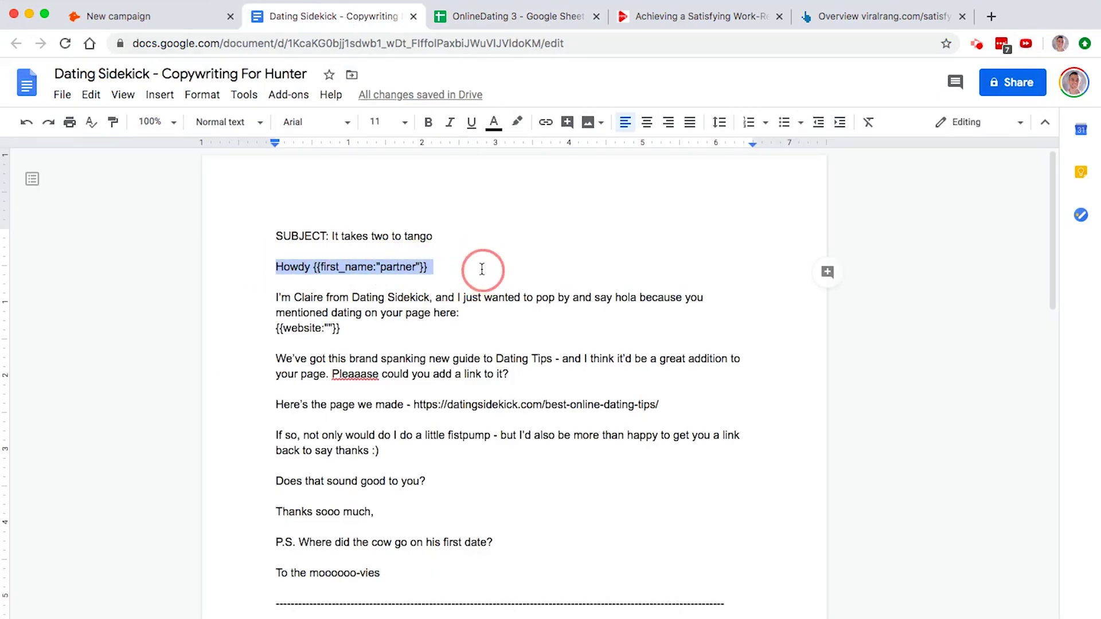
click(267, 270)
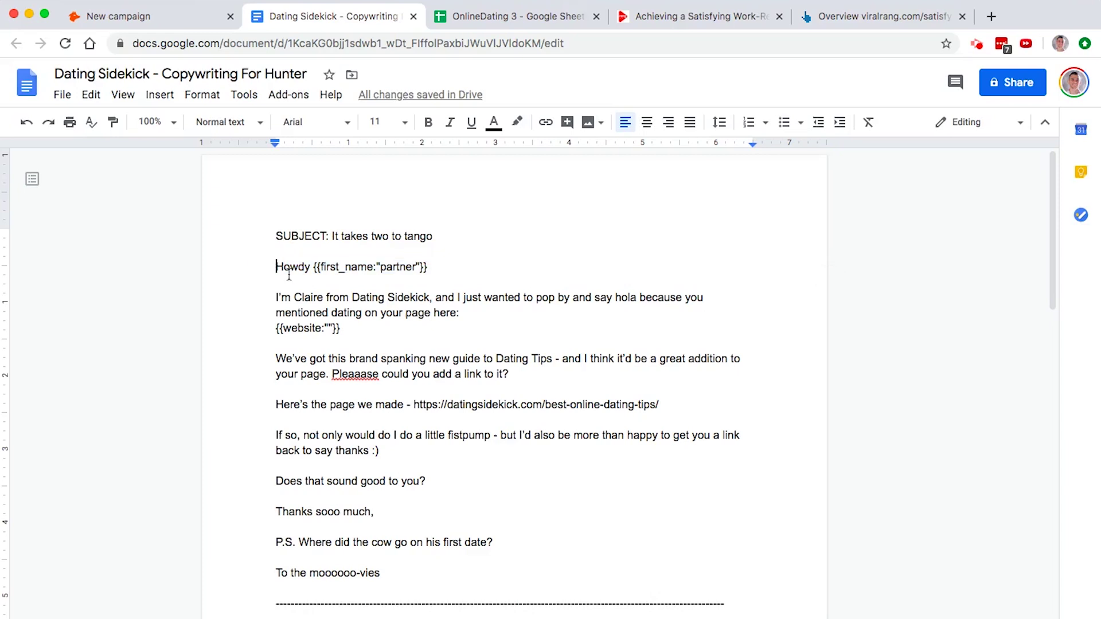
drag(275, 265, 429, 573)
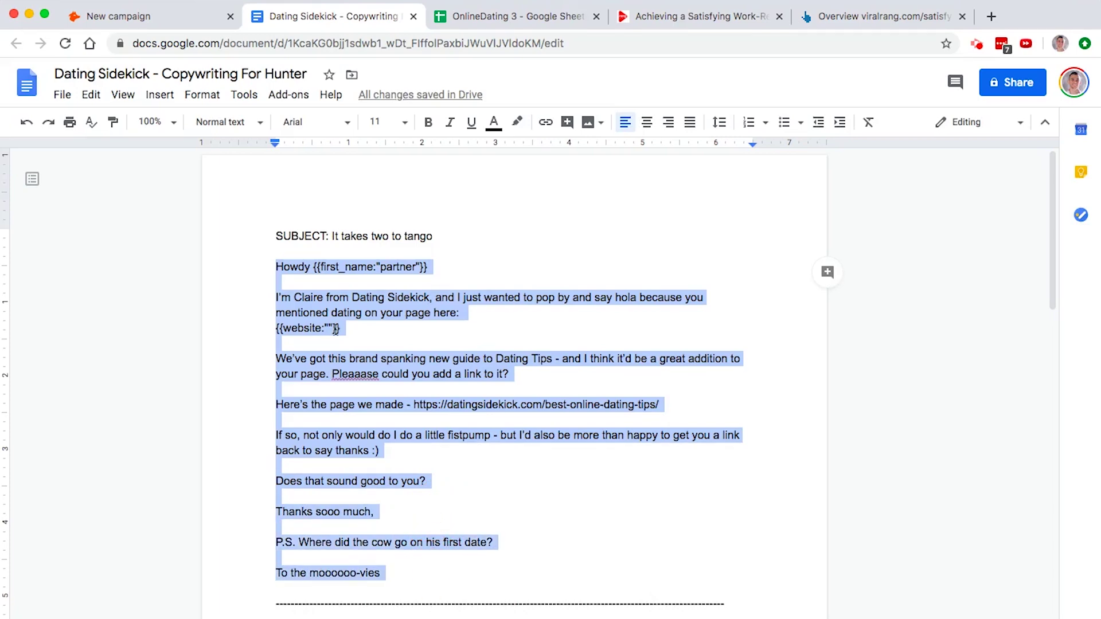
right_click(322, 281)
Step: Paste the first email's body into the campaign email body
click(393, 319)
right_click(370, 327)
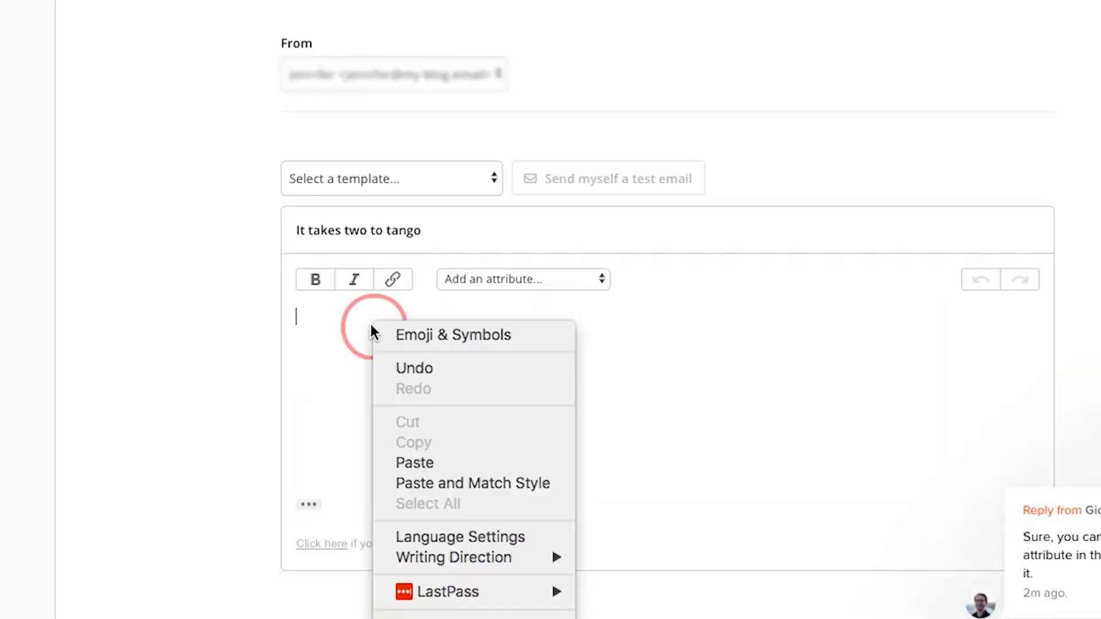
click(470, 463)
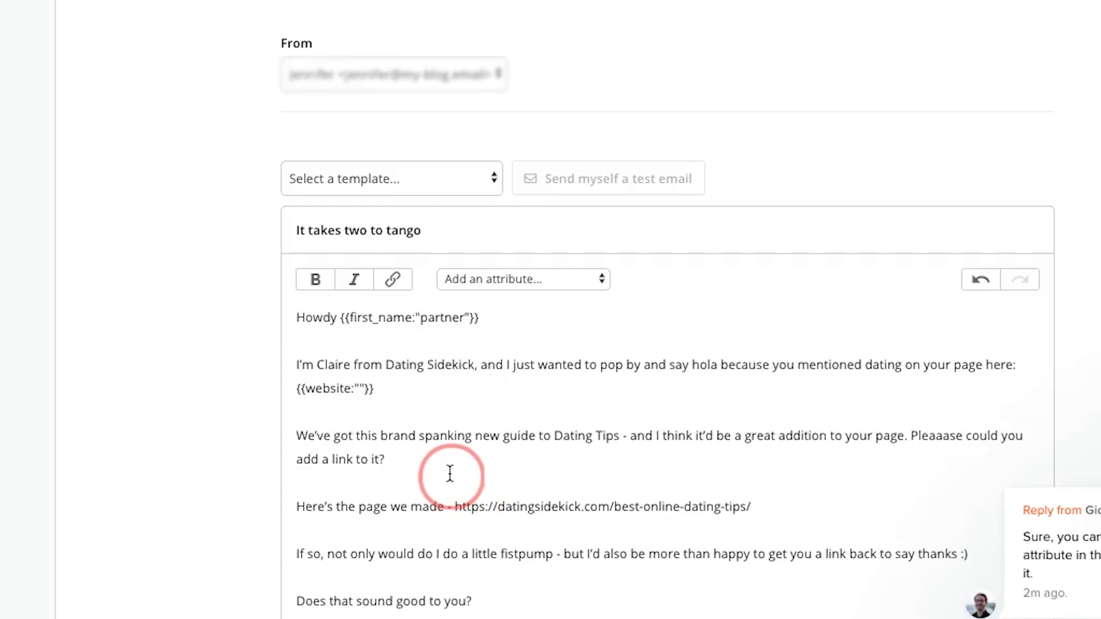
Step: Copy the 'Ciao, ciao' follow-up email text from the doc
scroll(450, 473, down, 7)
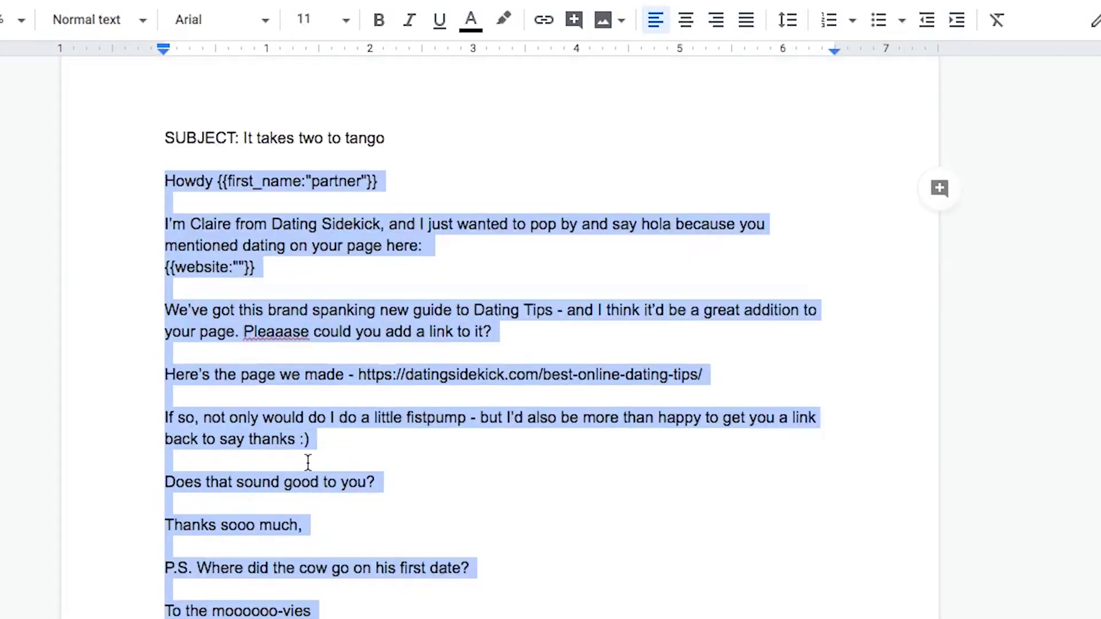
scroll(308, 462, down, 9)
drag(165, 166, 270, 364)
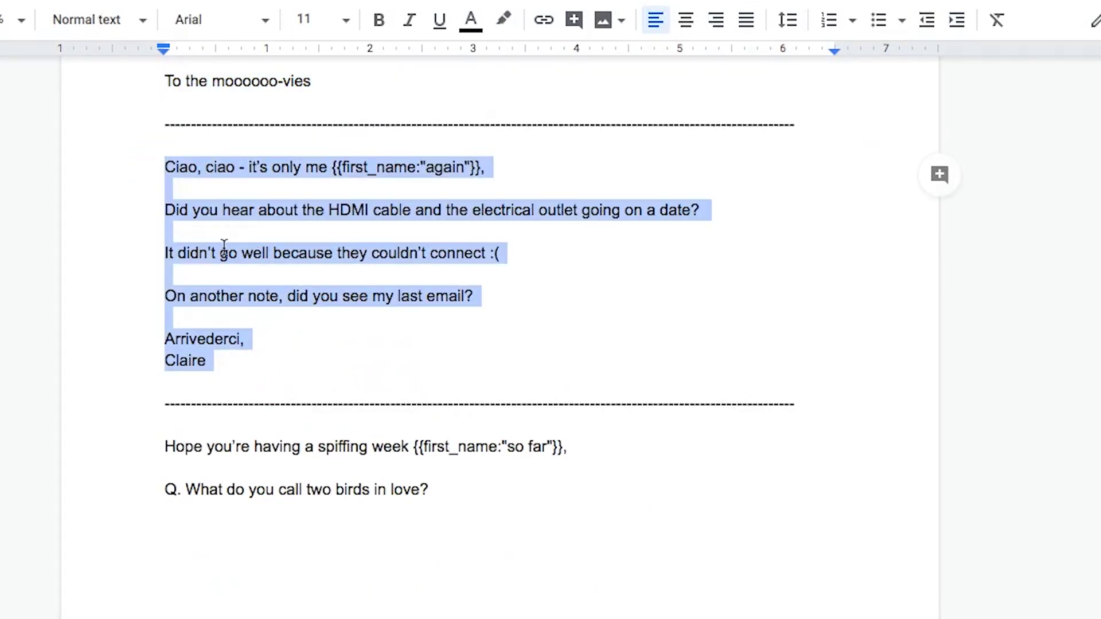
right_click(248, 208)
click(317, 272)
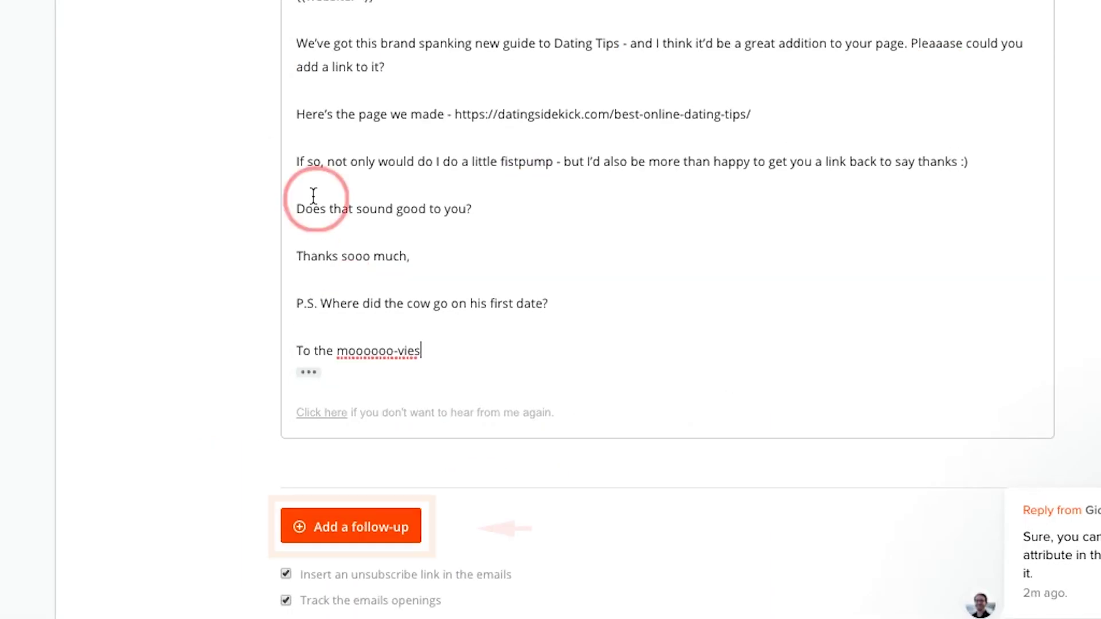
Step: Add a 7-day follow-up and paste the 'Ciao, ciao' text into its body
click(347, 524)
scroll(361, 533, down, 5)
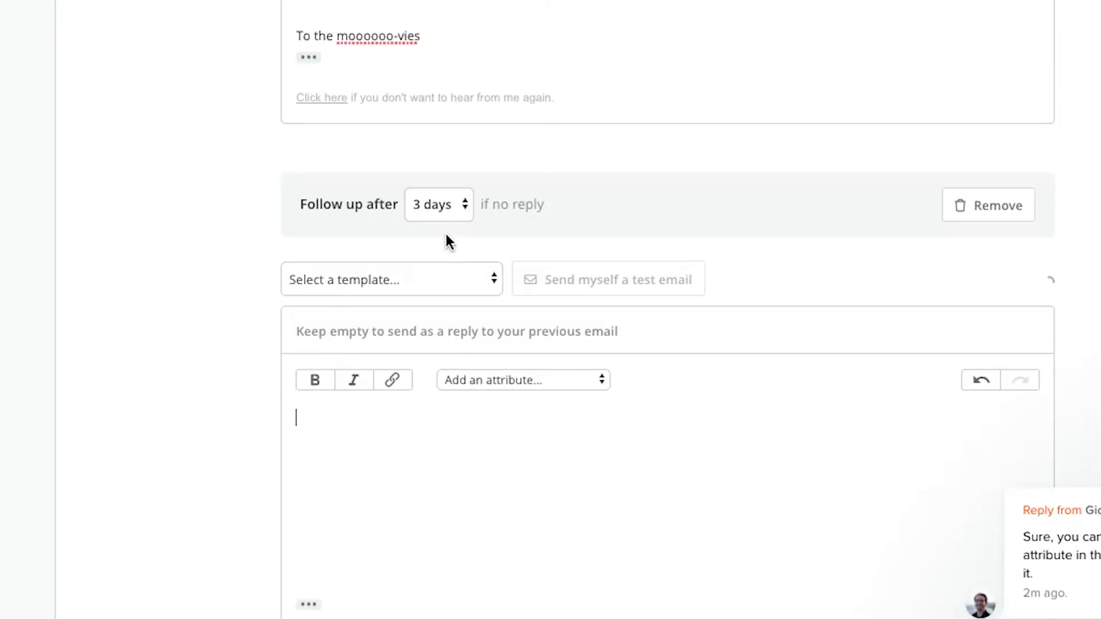
click(451, 201)
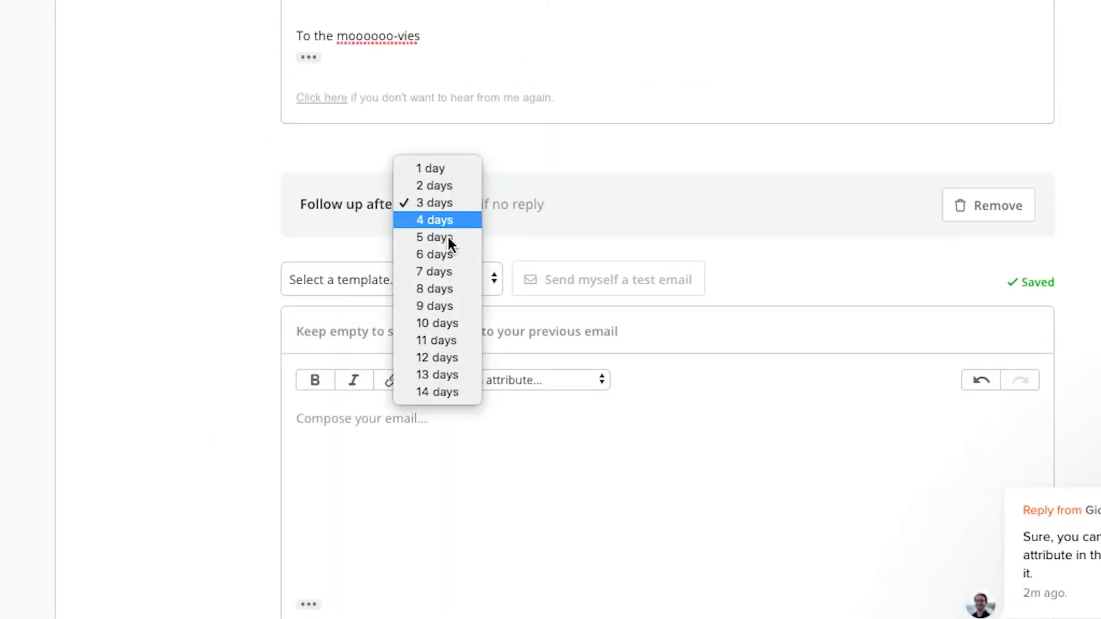
click(450, 269)
click(426, 430)
right_click(427, 427)
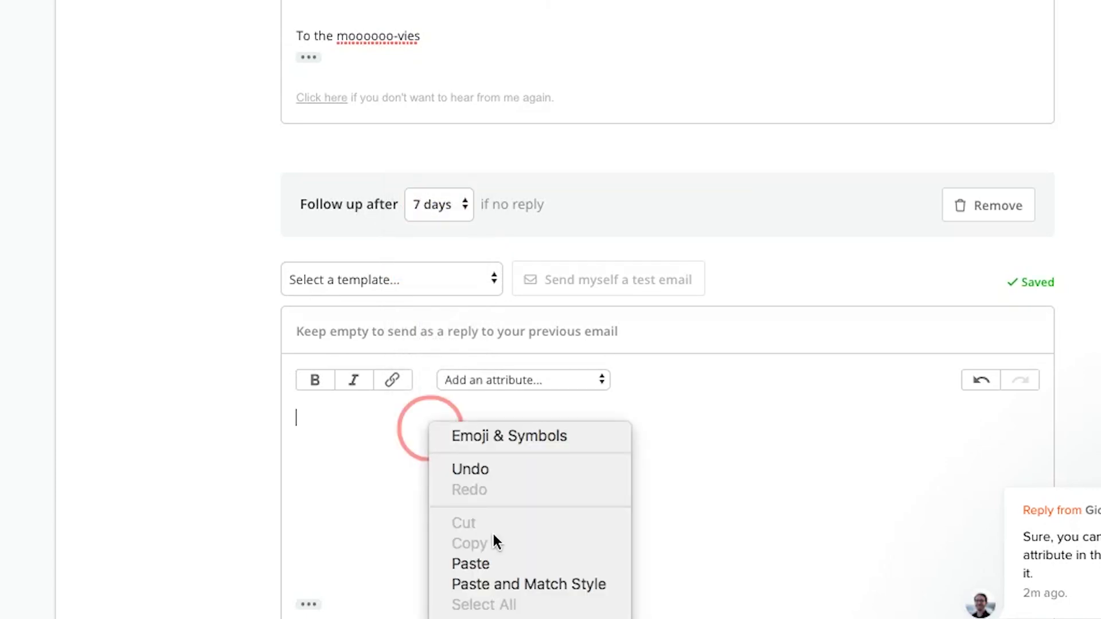
click(507, 583)
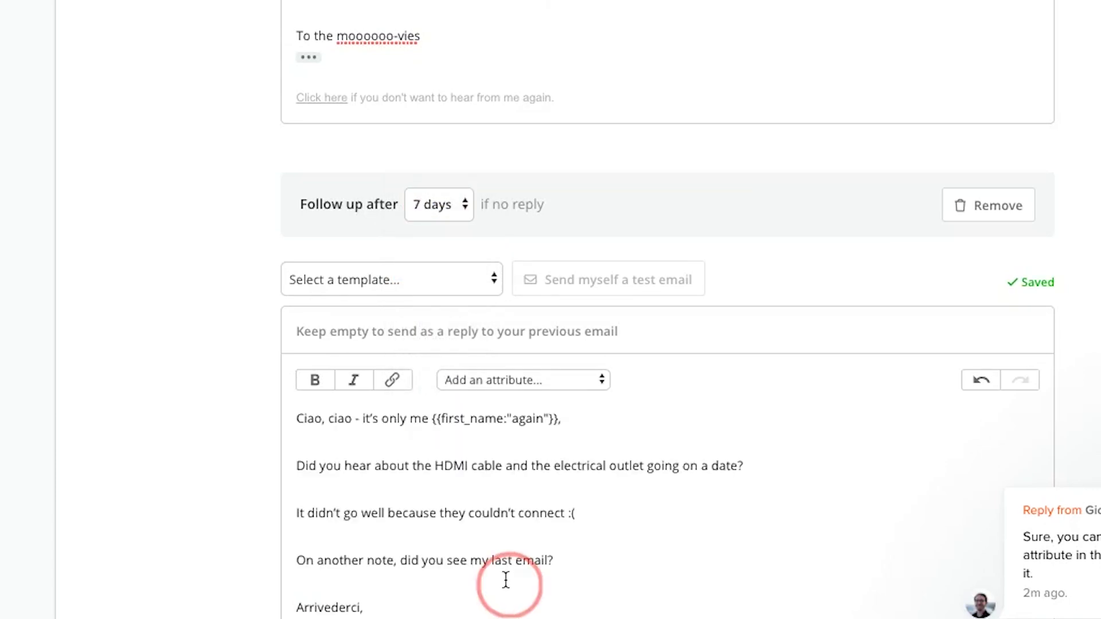
click(470, 204)
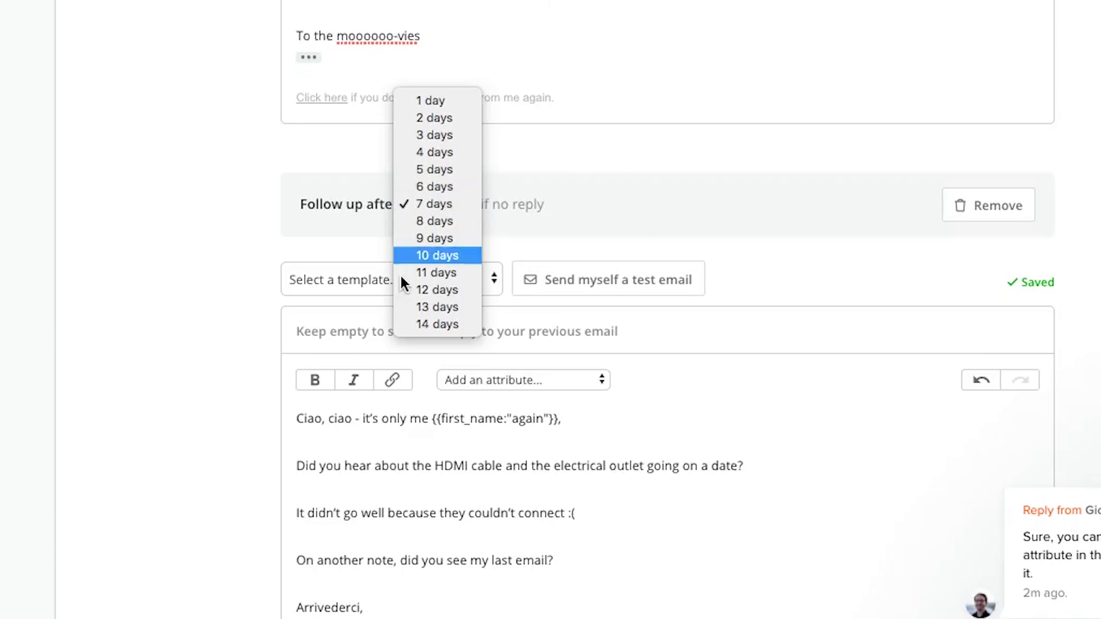
click(238, 297)
Step: Add another follow-up to the sequence with a 7-day delay
scroll(237, 321, up, 6)
scroll(237, 344, down, 1)
scroll(247, 349, down, 10)
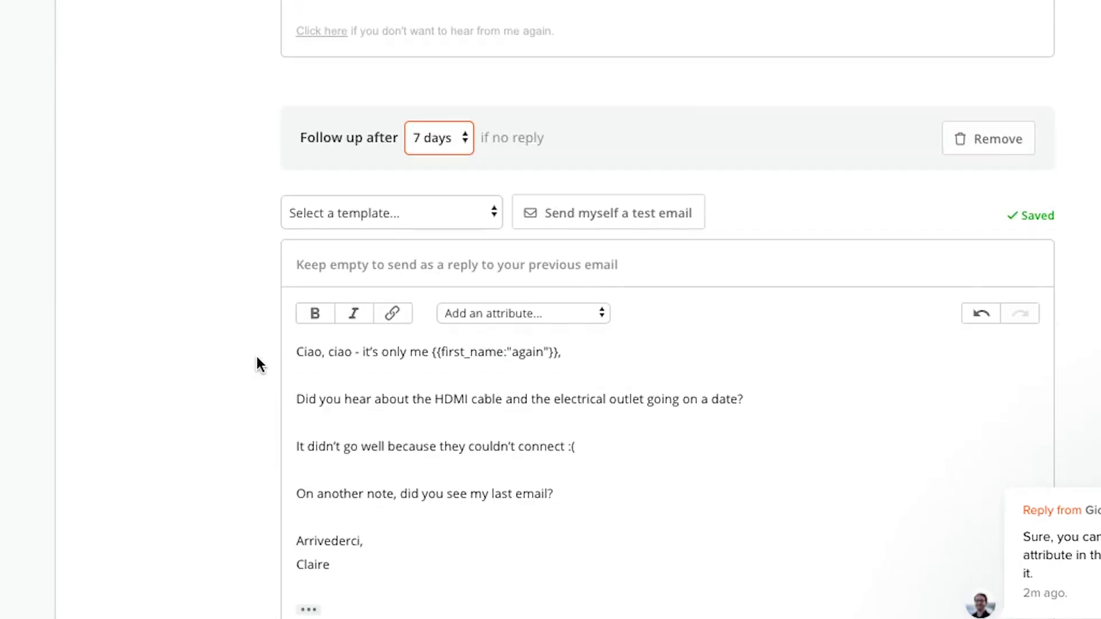
scroll(260, 351, up, 15)
scroll(268, 346, down, 10)
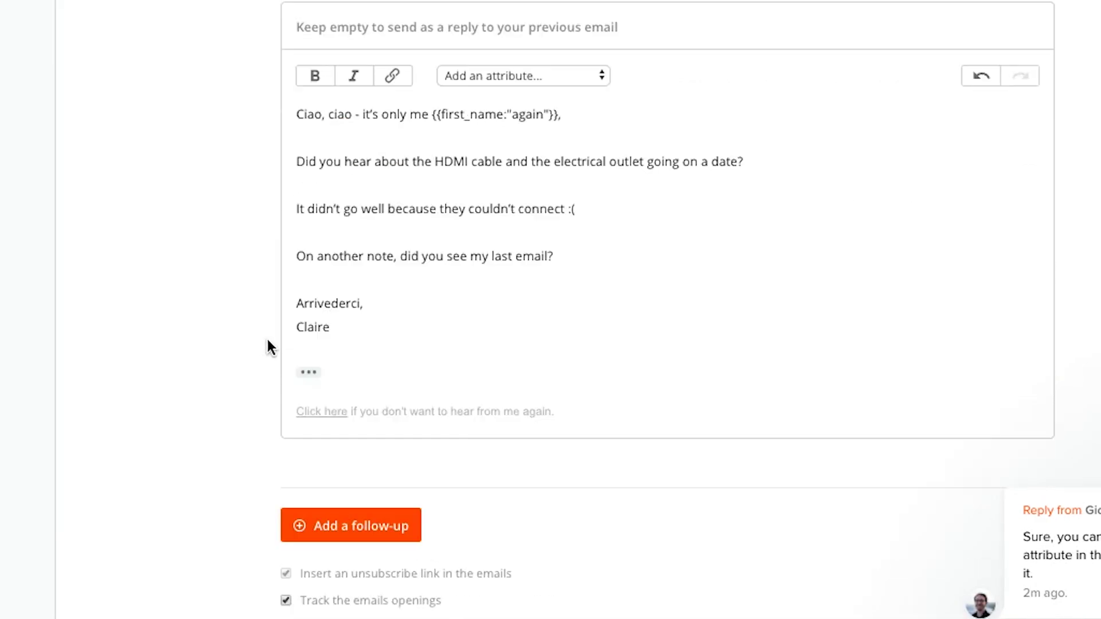
click(352, 523)
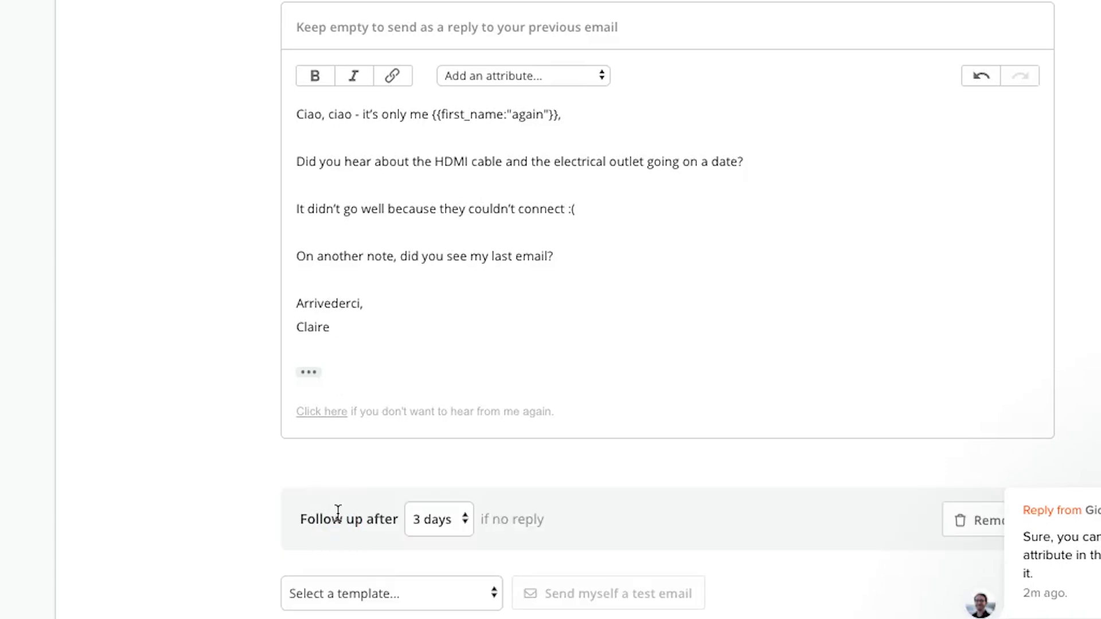
click(427, 520)
click(442, 586)
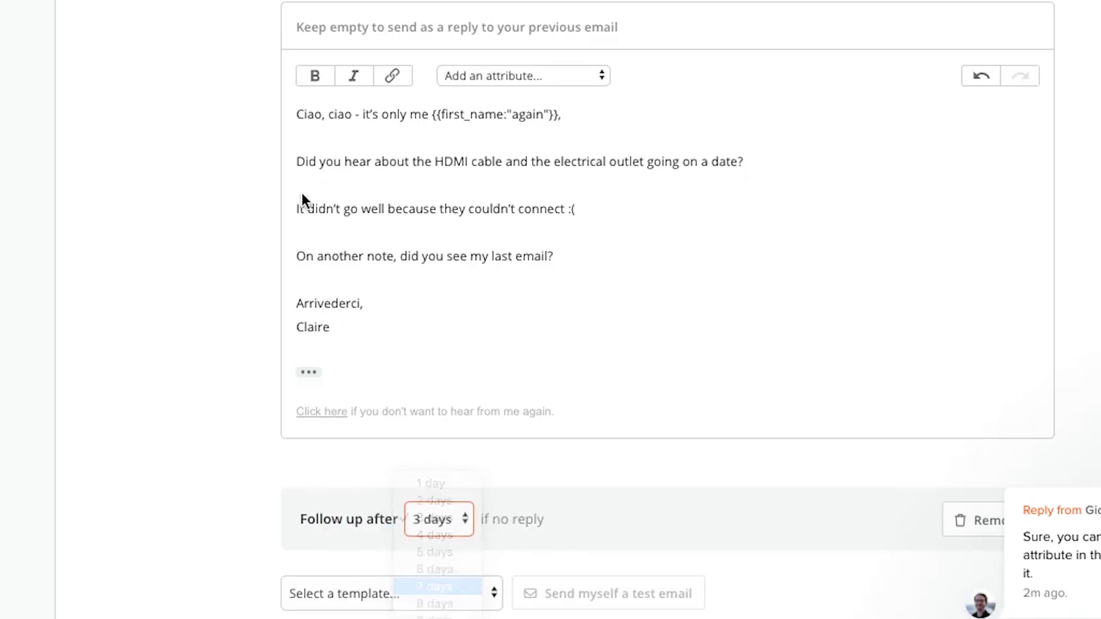
Step: Start selecting the third email, 'Hope you're having a spiffing week', in the copy doc
click(321, 16)
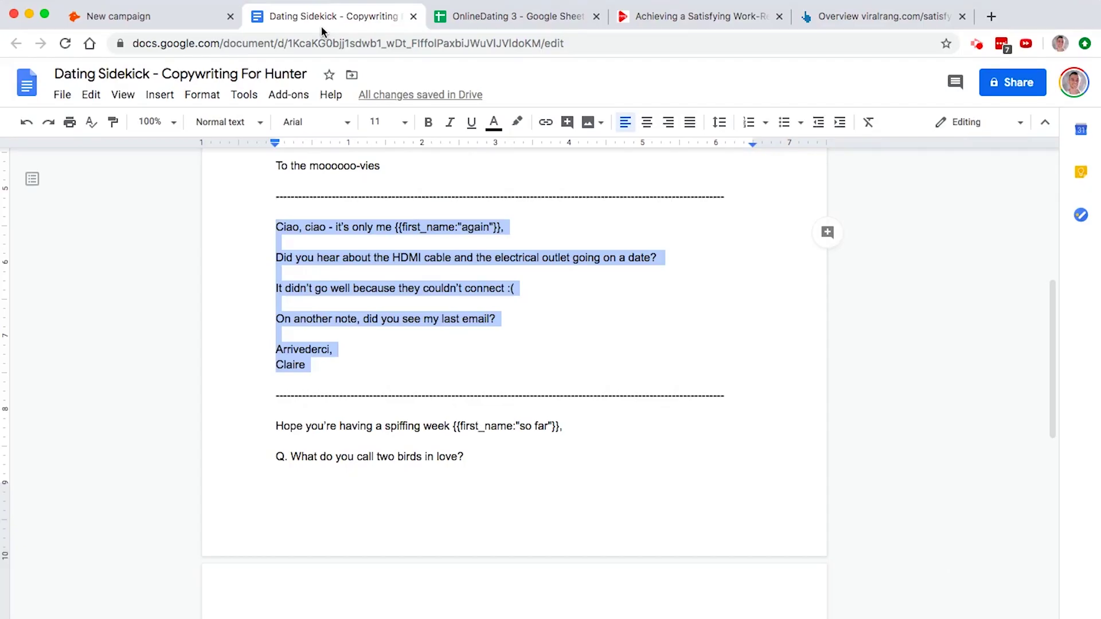
click(280, 414)
shift+click(362, 487)
scroll(516, 373, down, 5)
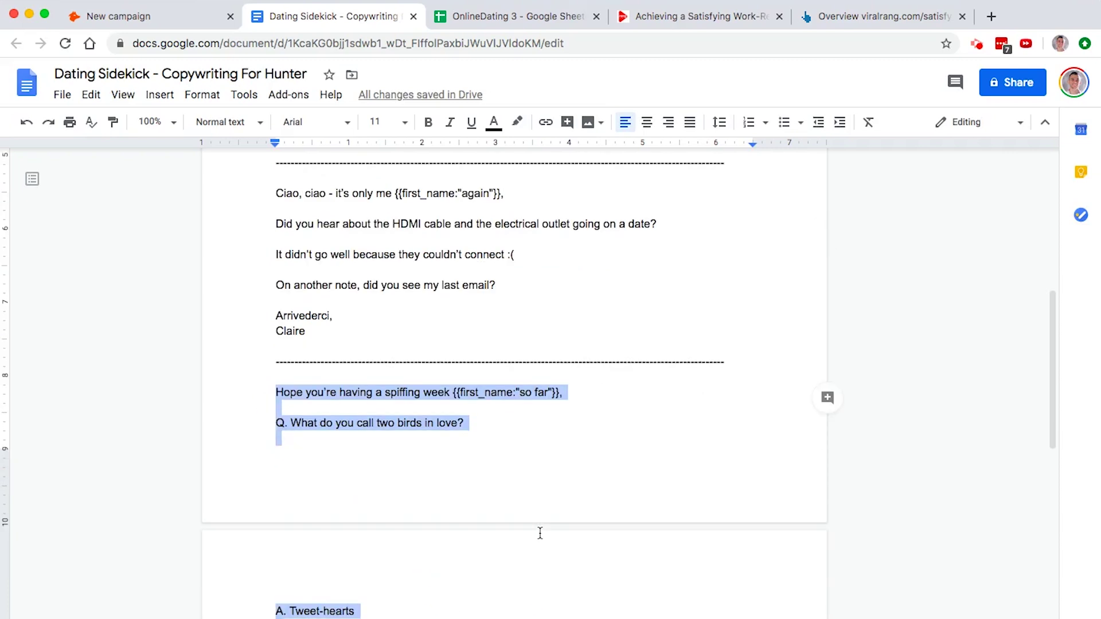
shift+click(356, 338)
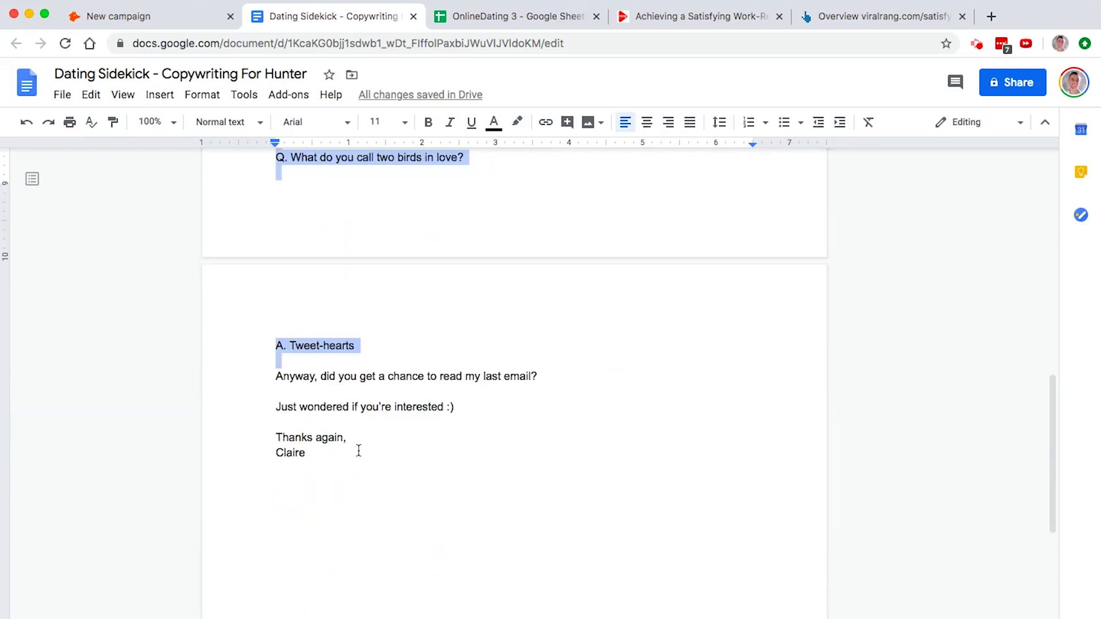
shift+click(358, 451)
scroll(365, 424, up, 5)
right_click(351, 436)
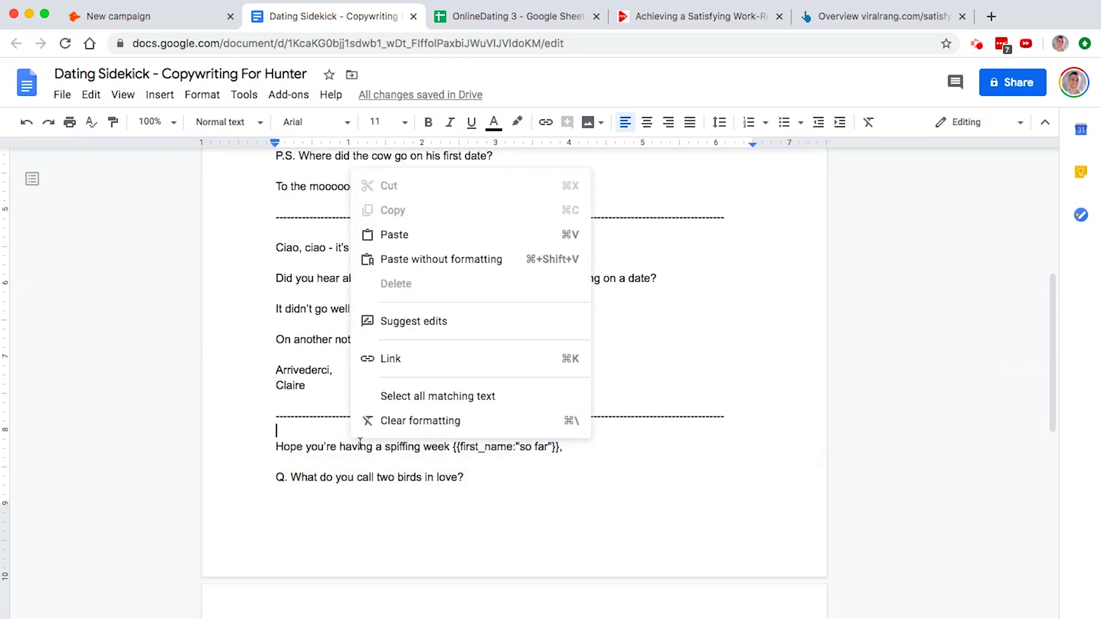
key(Escape)
Step: Reselect the whole third email through its 'Thanks again' sign-off
shift+click(435, 596)
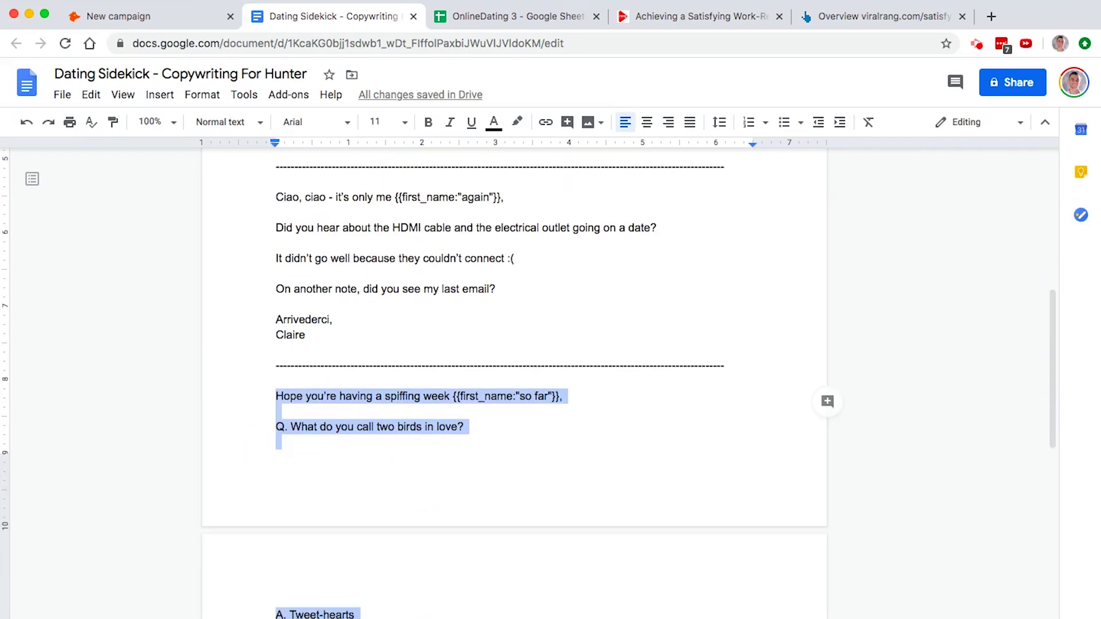
shift+click(339, 600)
shift+click(309, 611)
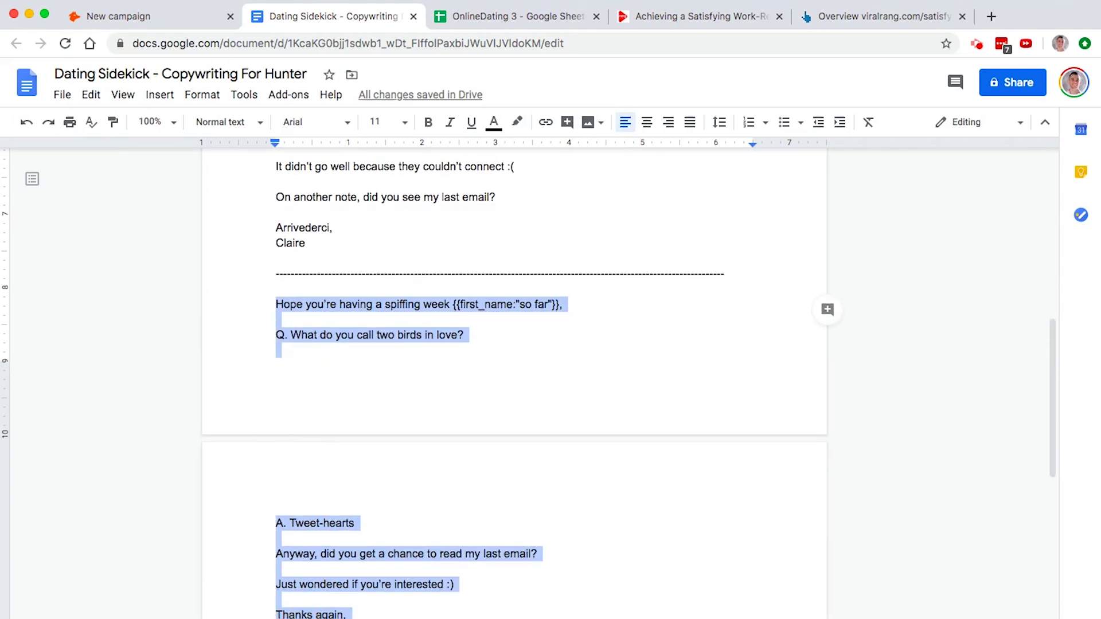
shift+click(258, 541)
shift+click(238, 306)
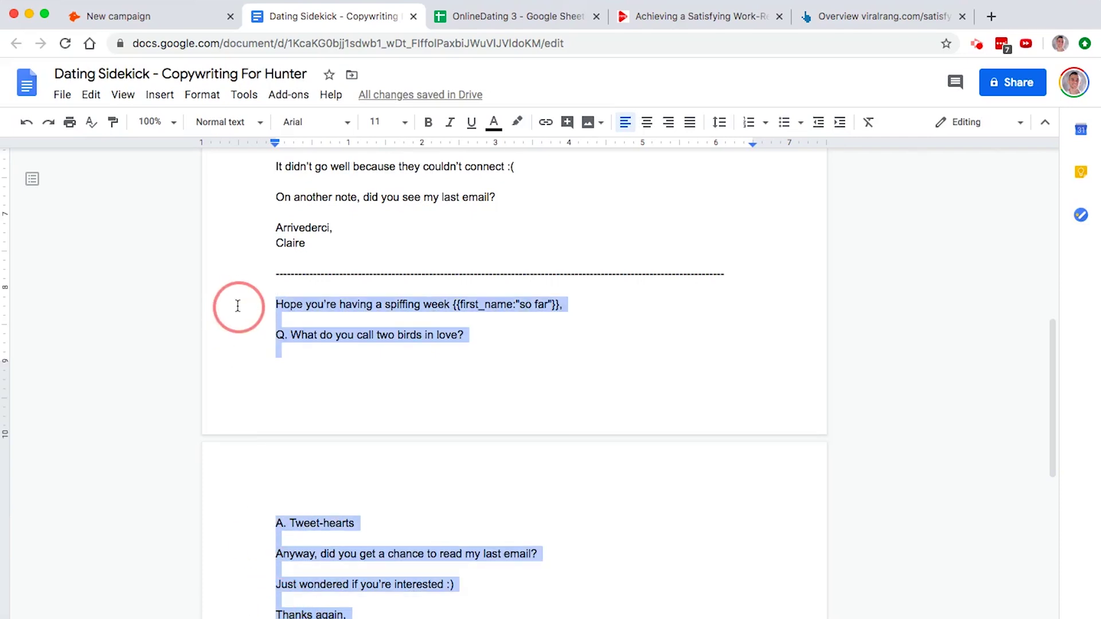
right_click(307, 304)
Step: Paste the copied third email into the last follow-up's empty body
click(324, 315)
click(204, 16)
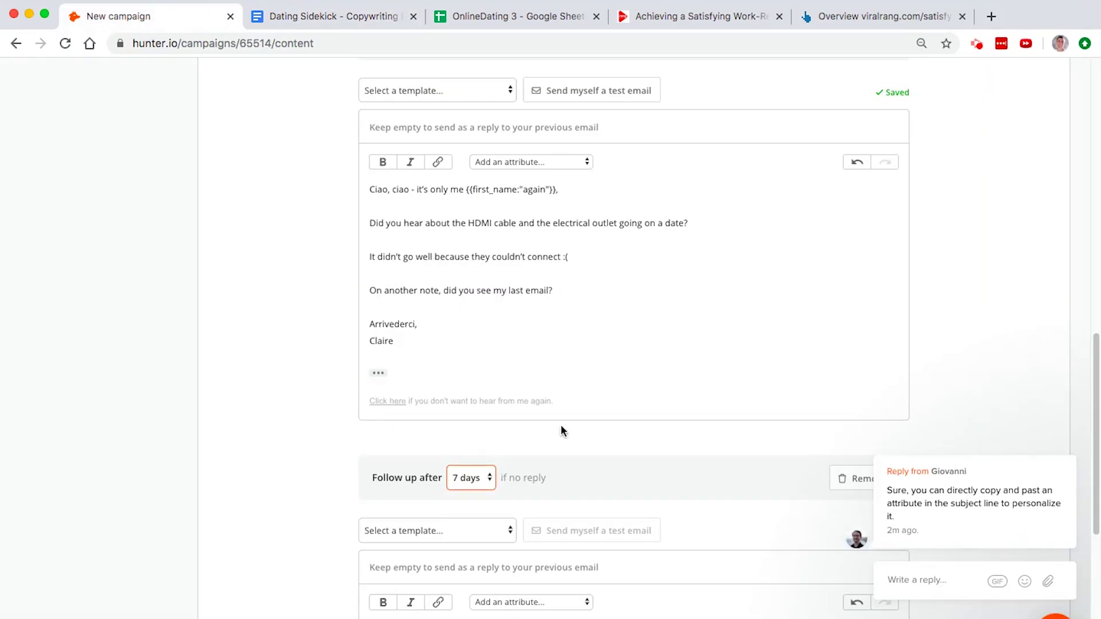
scroll(559, 427, down, 7)
click(496, 269)
right_click(496, 267)
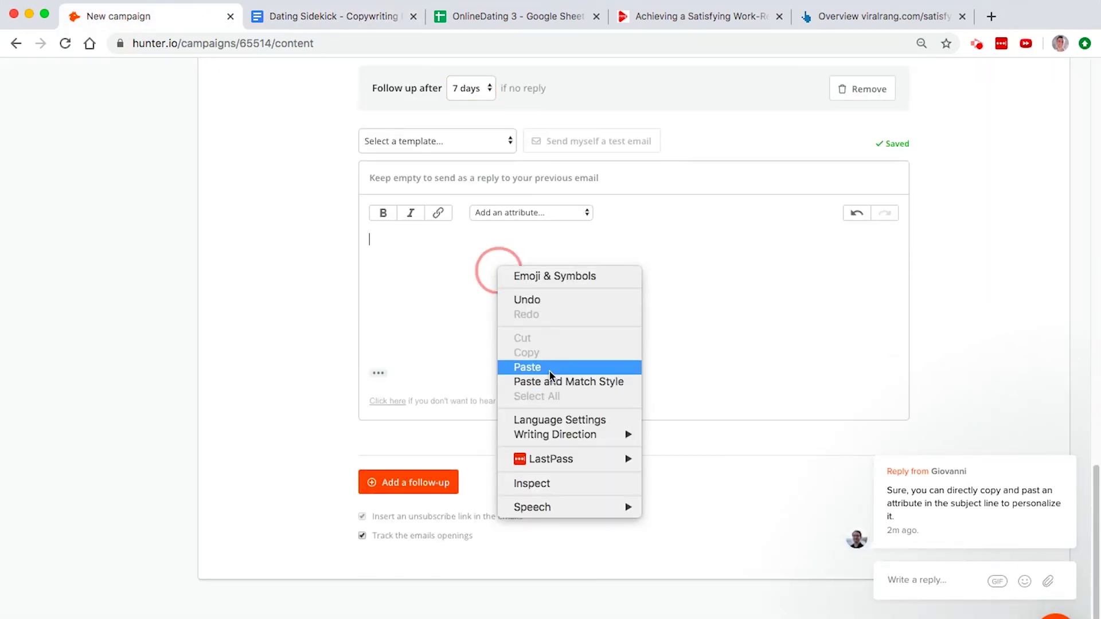
click(549, 367)
Step: Review the follow-ups' empty subject lines and the 'Ciao, ciao' email body
scroll(500, 304, up, 2)
scroll(401, 321, up, 15)
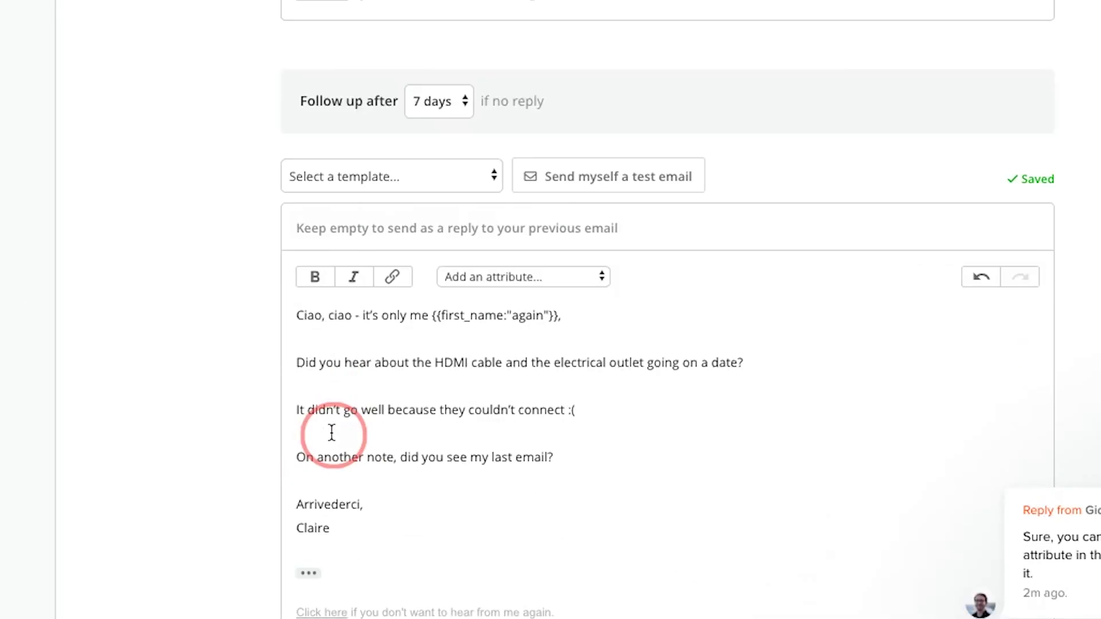
click(440, 224)
click(195, 239)
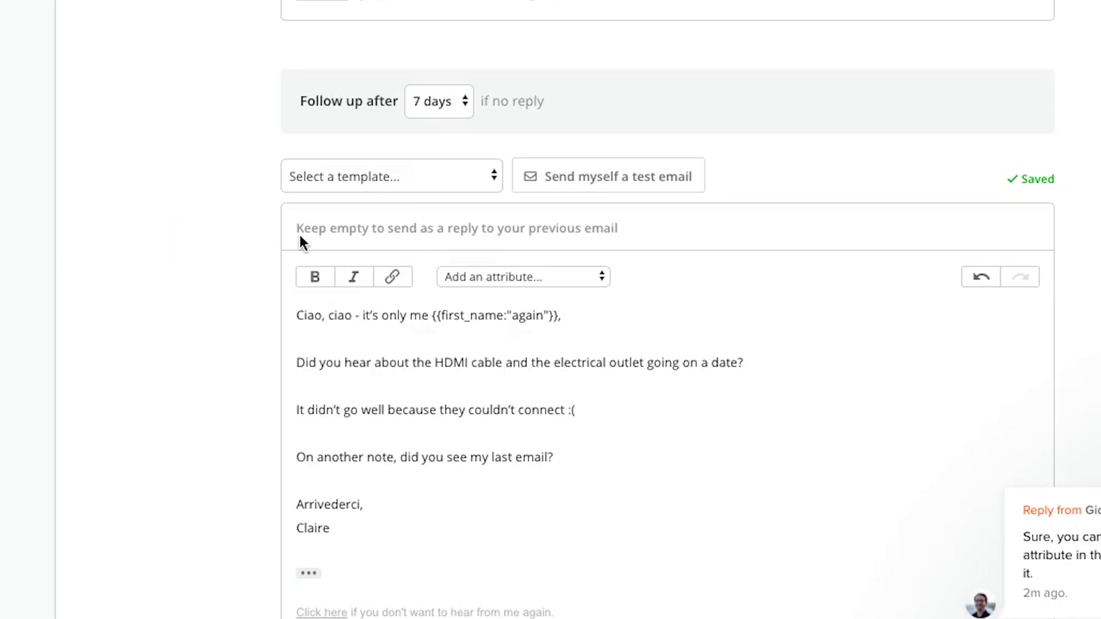
scroll(459, 235, up, 7)
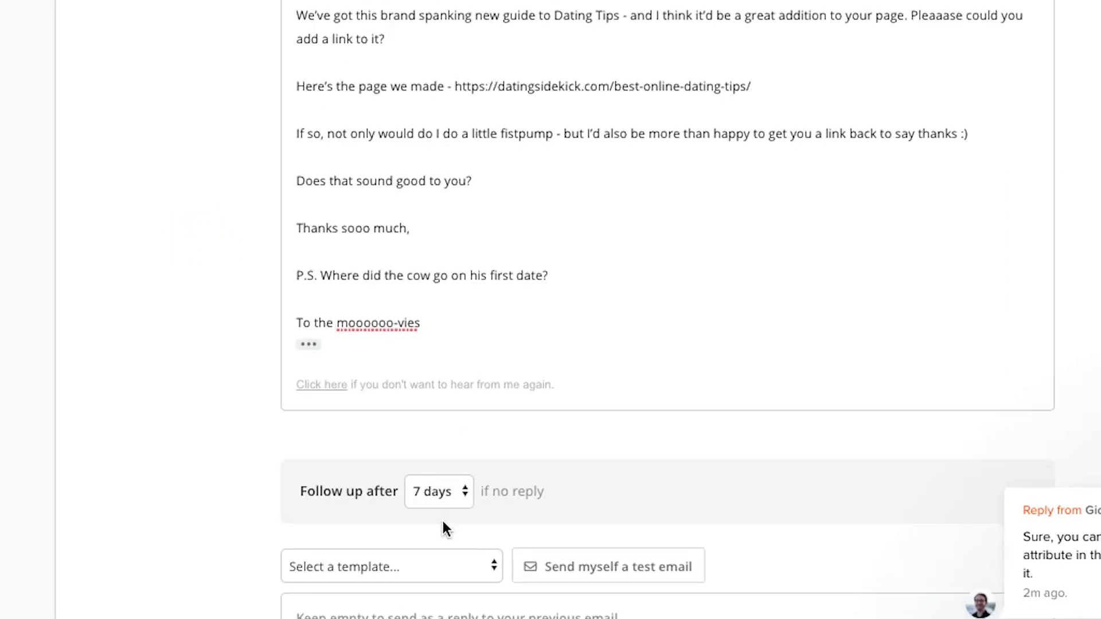
scroll(443, 521, up, 10)
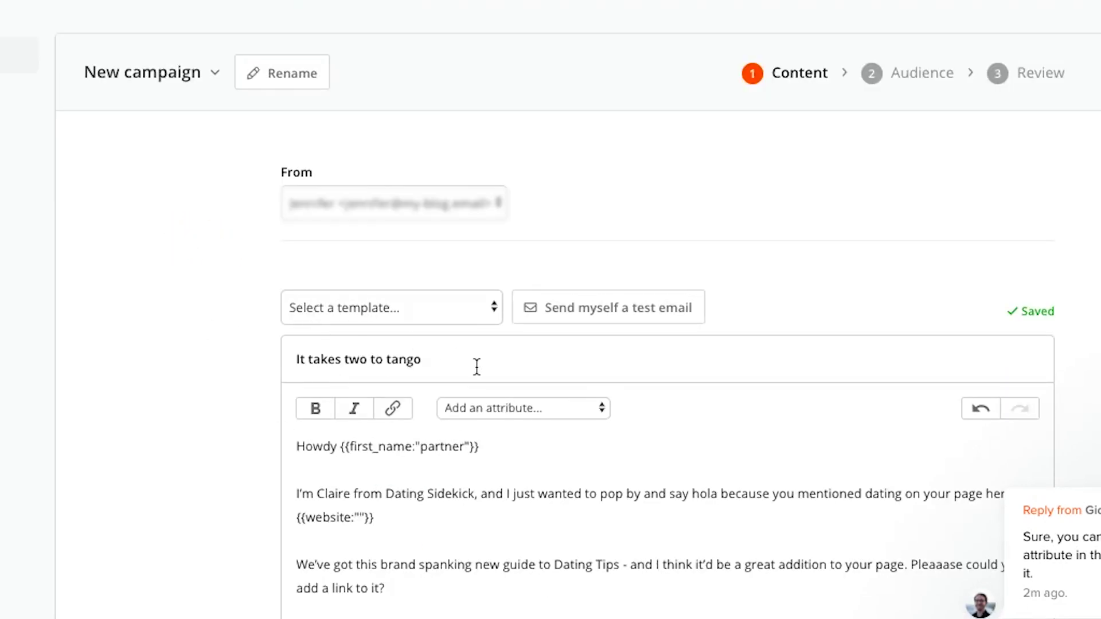
scroll(417, 411, down, 10)
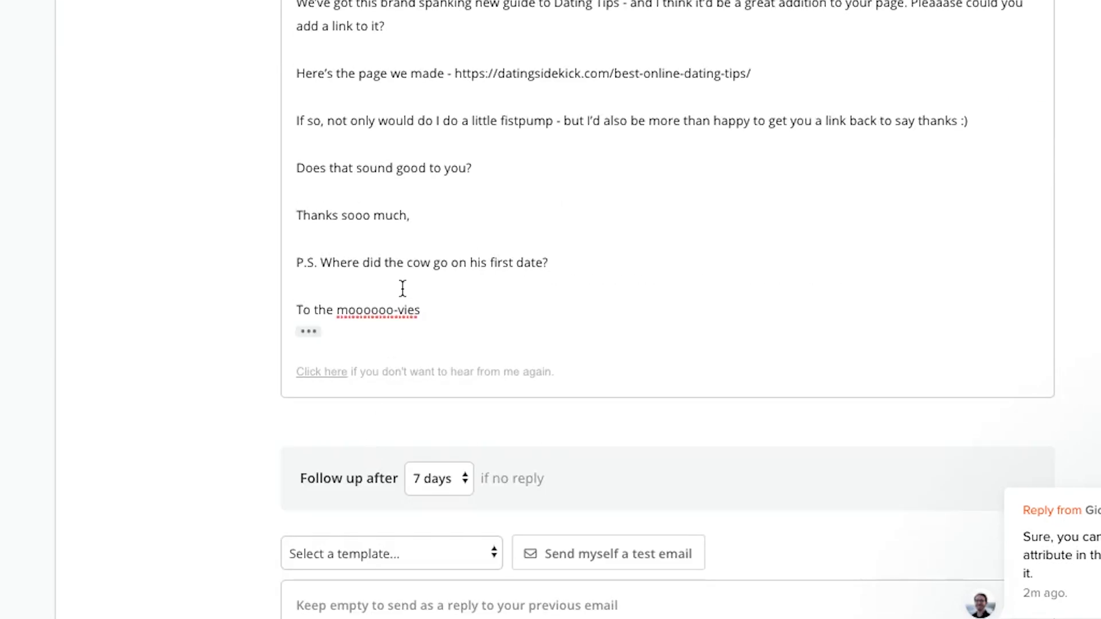
scroll(403, 288, up, 8)
scroll(393, 376, down, 16)
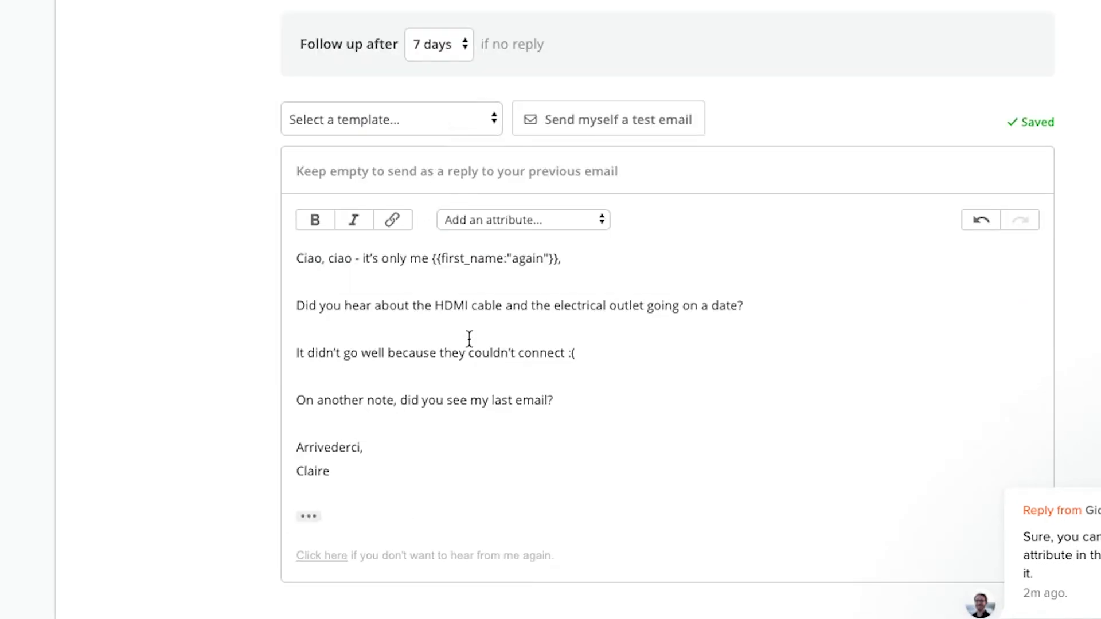
scroll(453, 385, down, 7)
click(431, 360)
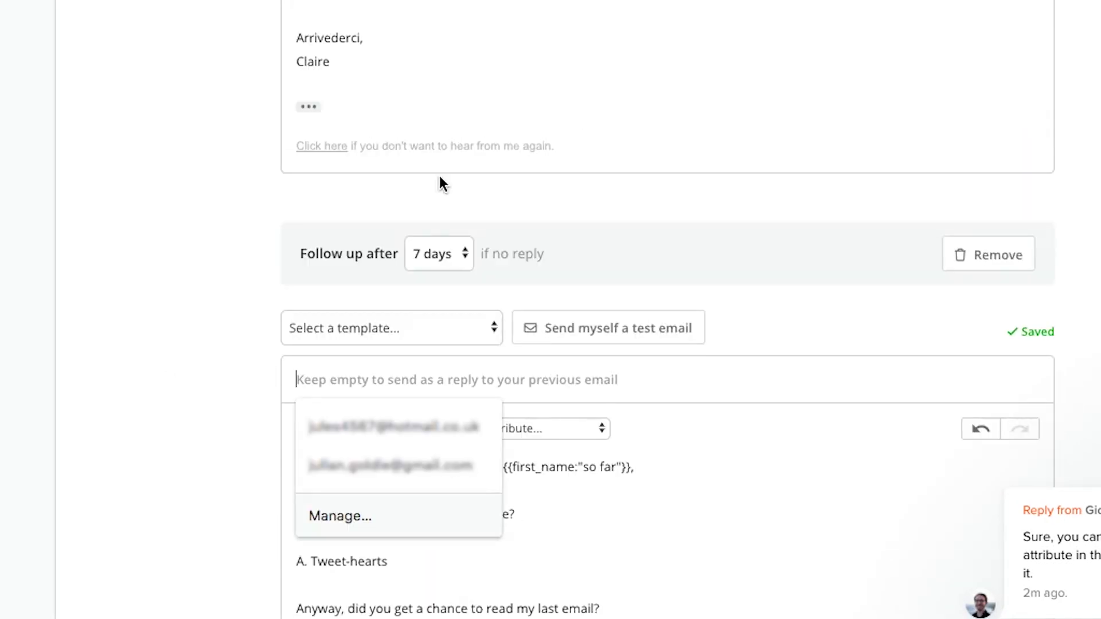
scroll(369, 243, up, 3)
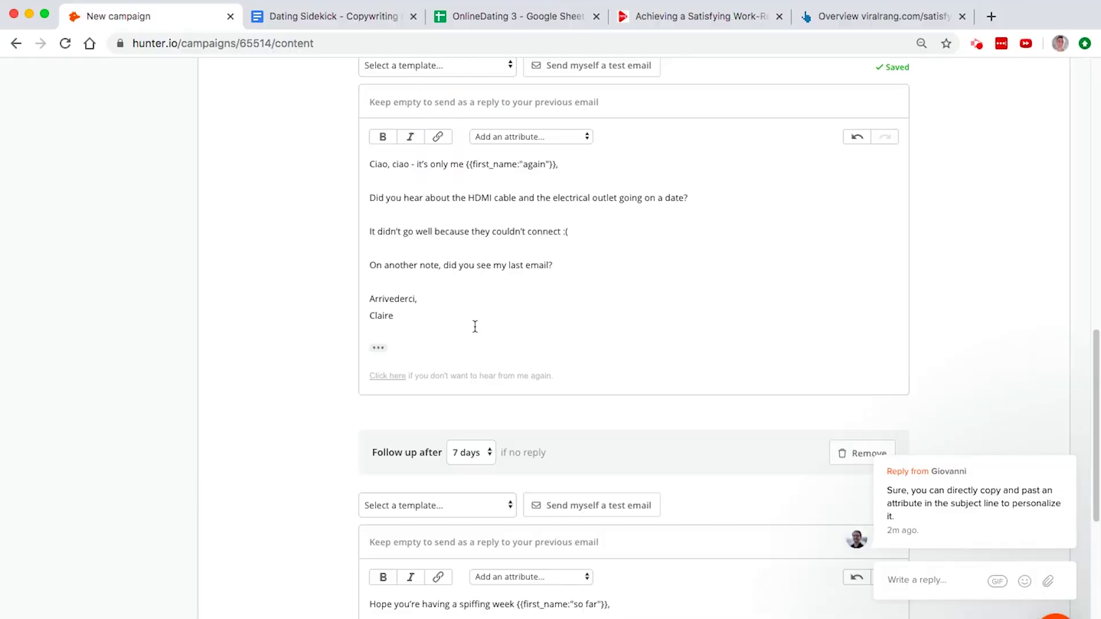
drag(472, 321, 329, 141)
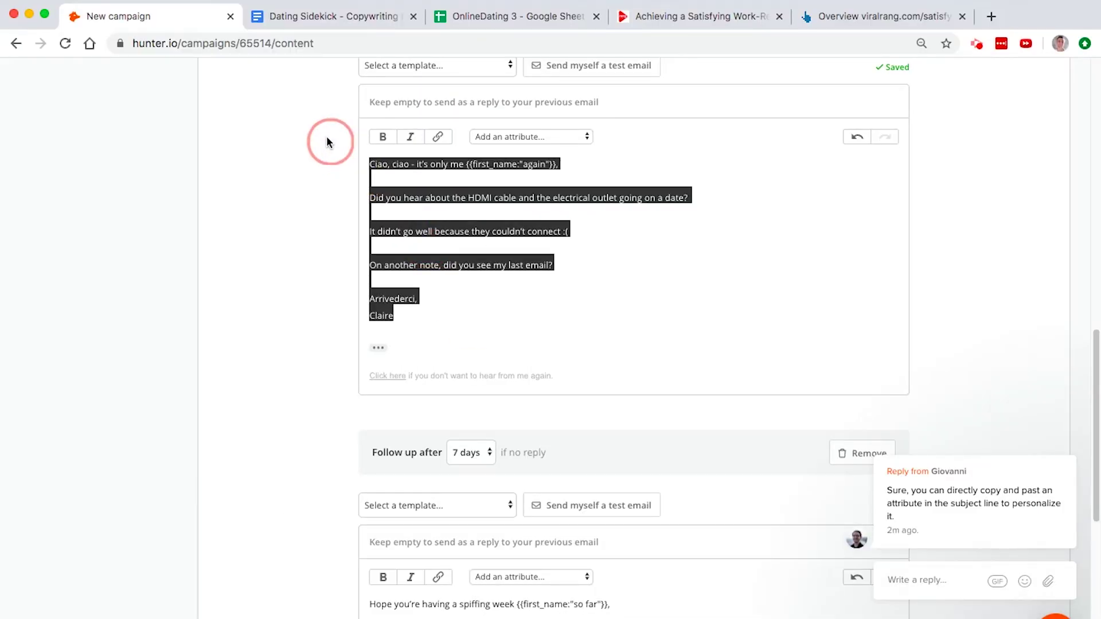
click(420, 228)
scroll(481, 327, down, 6)
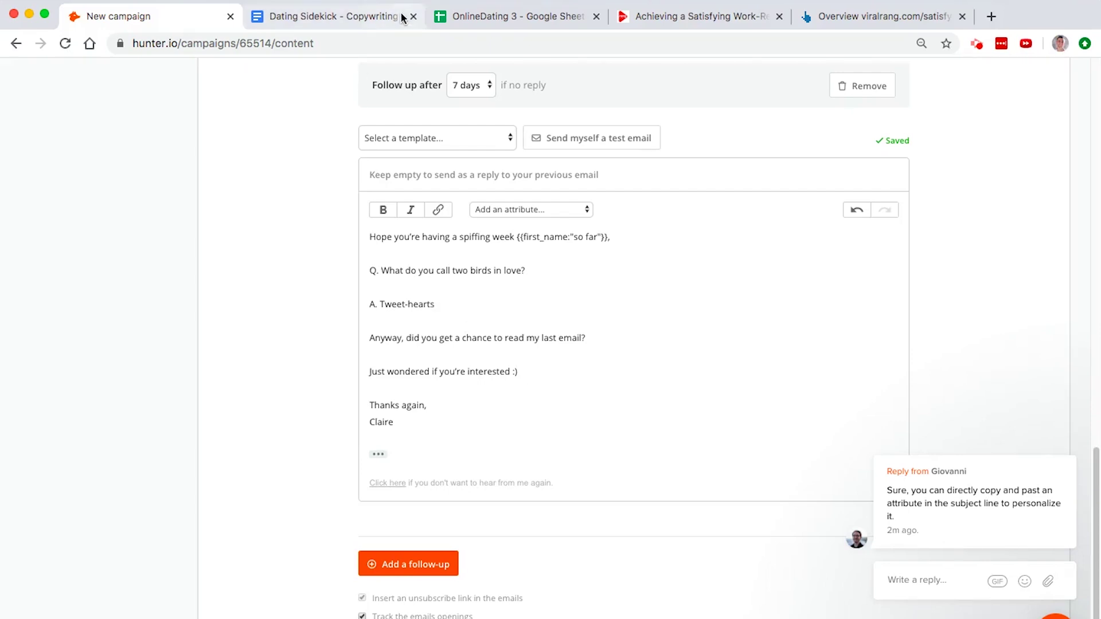
Step: Compare the emails against the copy in the Google Docs document
click(367, 16)
scroll(496, 486, down, 2)
scroll(497, 486, up, 10)
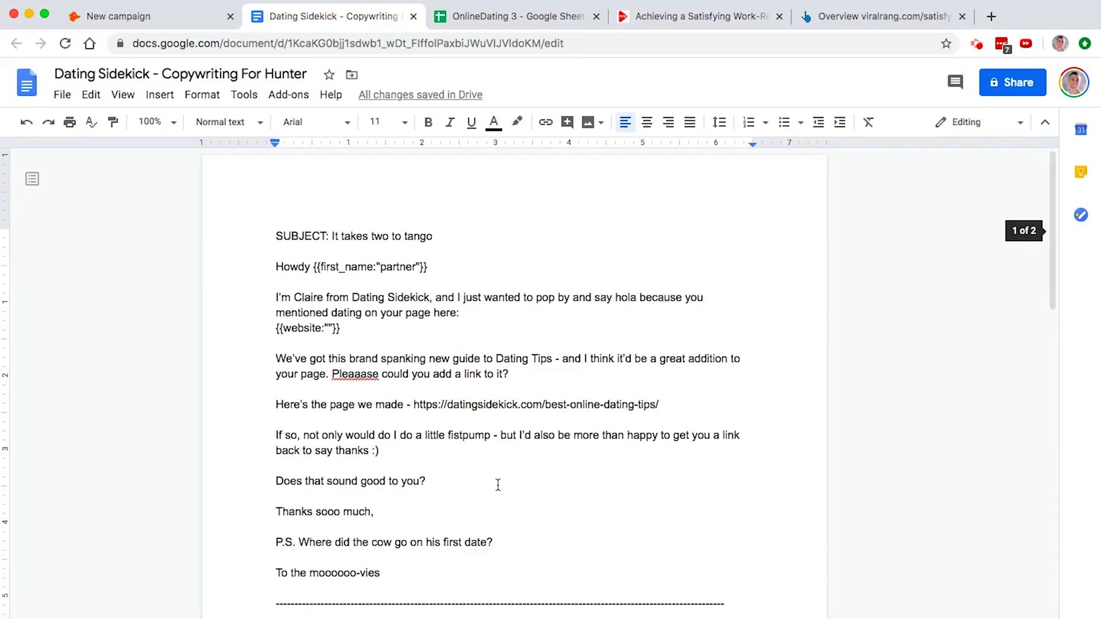
scroll(498, 484, down, 4)
drag(277, 602, 481, 462)
scroll(482, 462, up, 5)
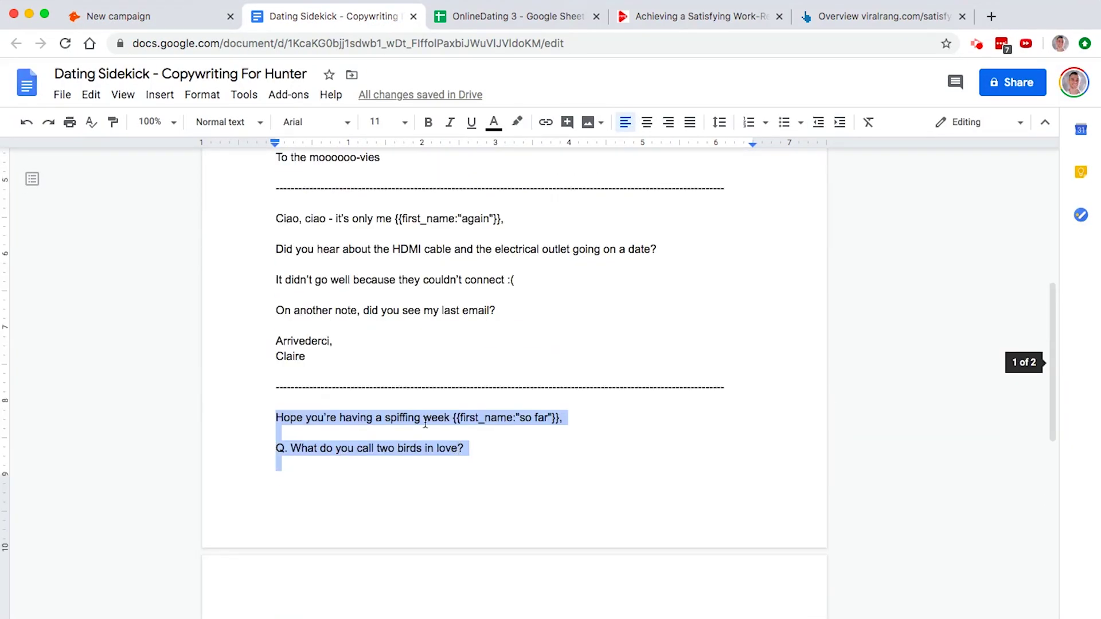
scroll(424, 423, up, 3)
Step: Inspect the middle lines of the 'Ciao, ciao' email in the campaign
click(154, 21)
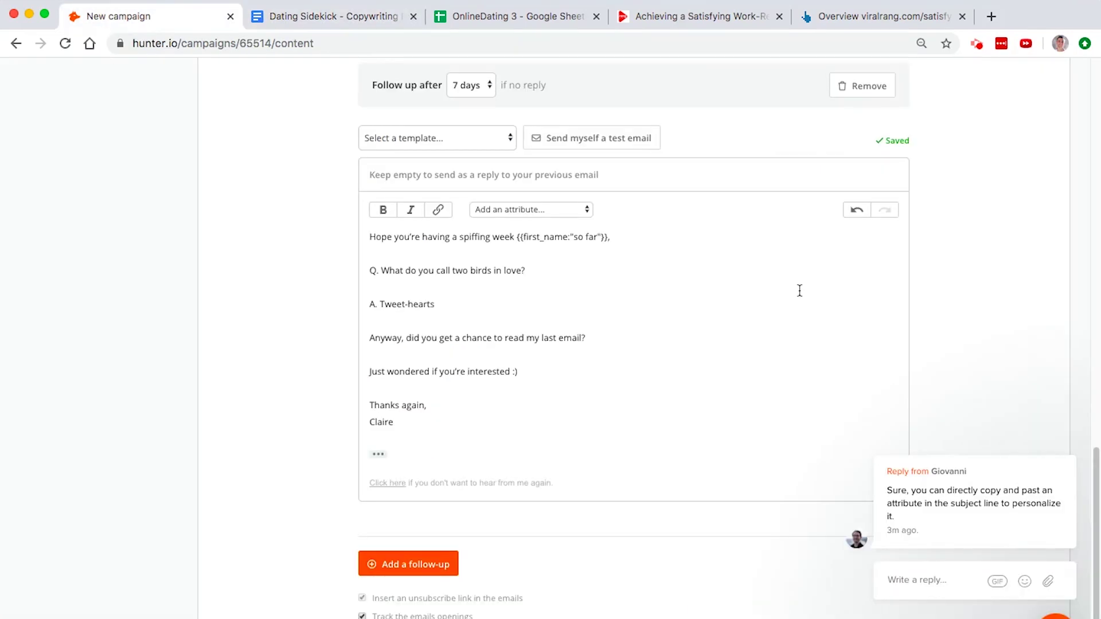
scroll(789, 346, up, 7)
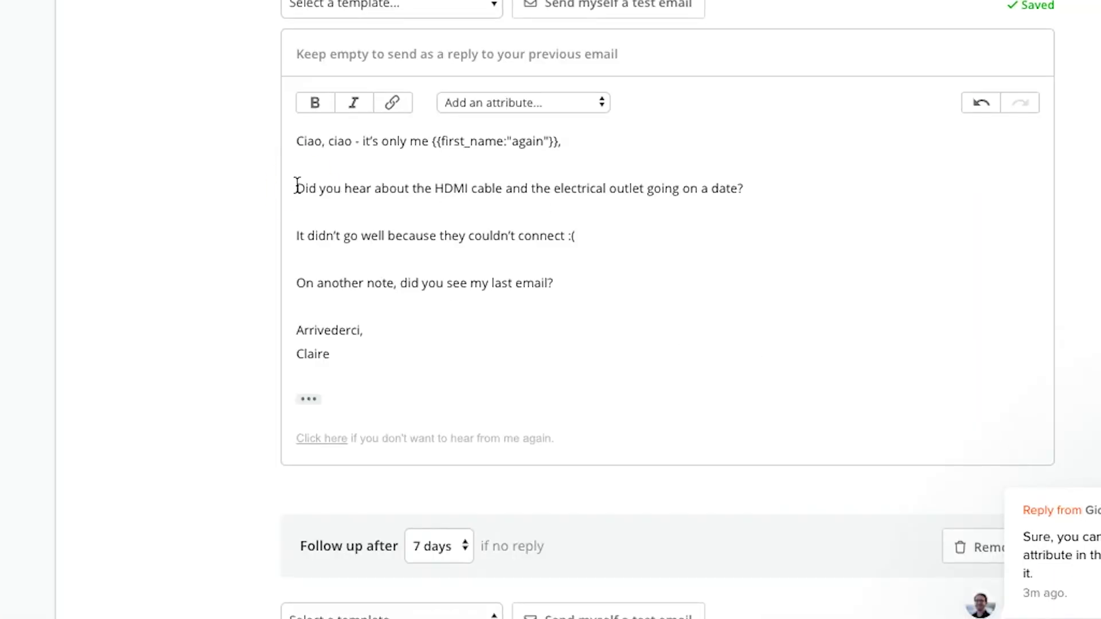
drag(298, 185, 225, 197)
click(377, 206)
mouse_move(591, 234)
mouse_down()
mouse_move(279, 195)
mouse_move(506, 221)
mouse_move(690, 263)
mouse_move(602, 220)
mouse_up()
click(602, 220)
scroll(555, 69, up, 10)
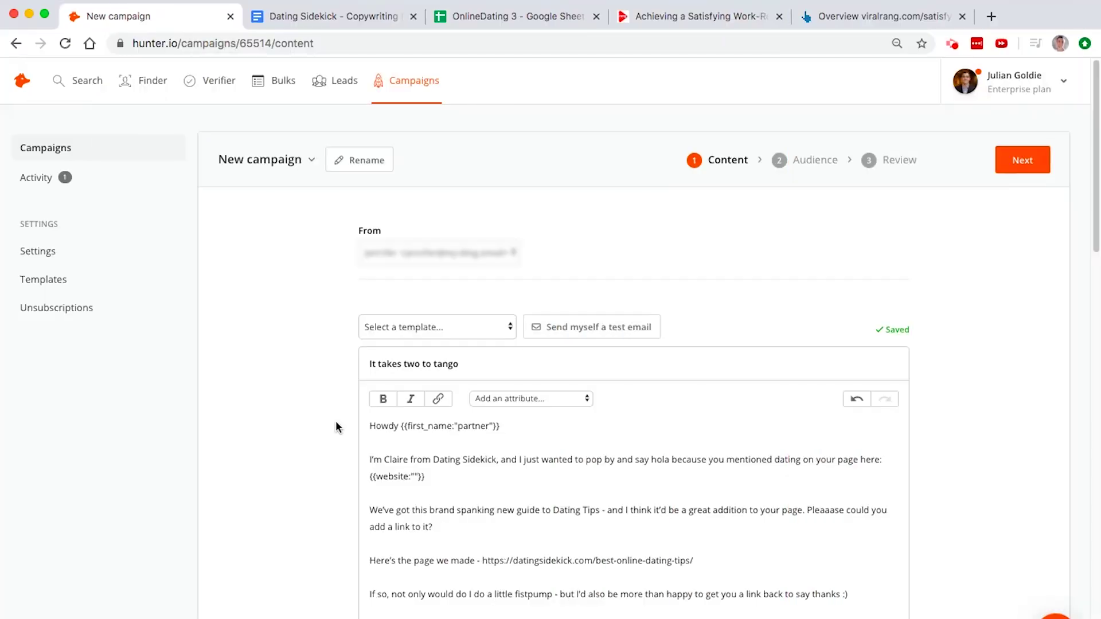
Step: Scroll through the complete email sequence to review every step
scroll(335, 426, down, 8)
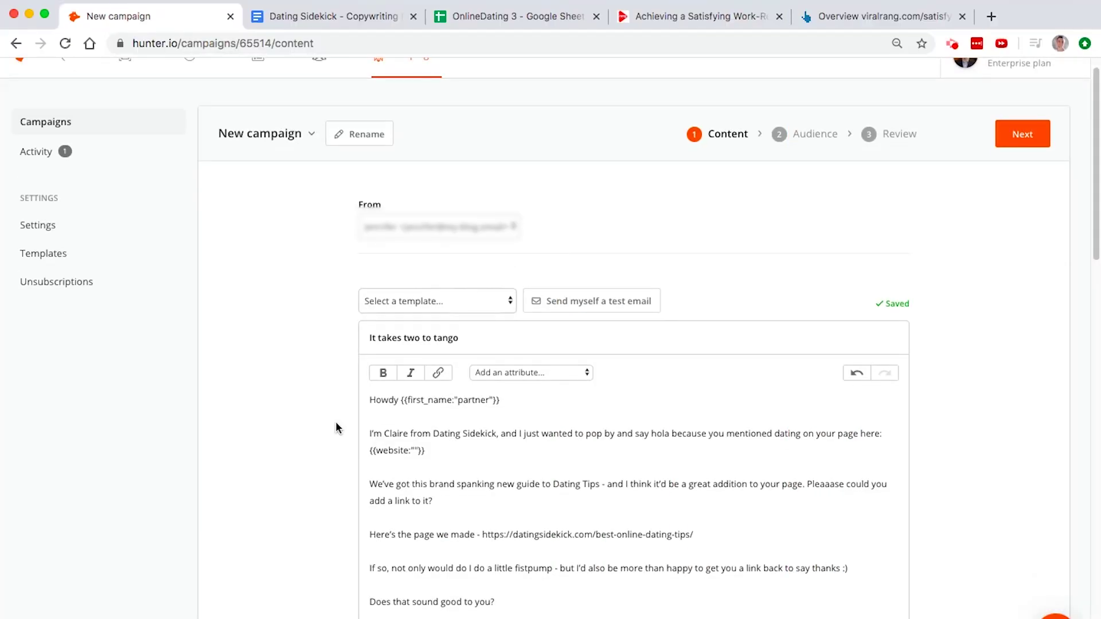
scroll(337, 426, up, 4)
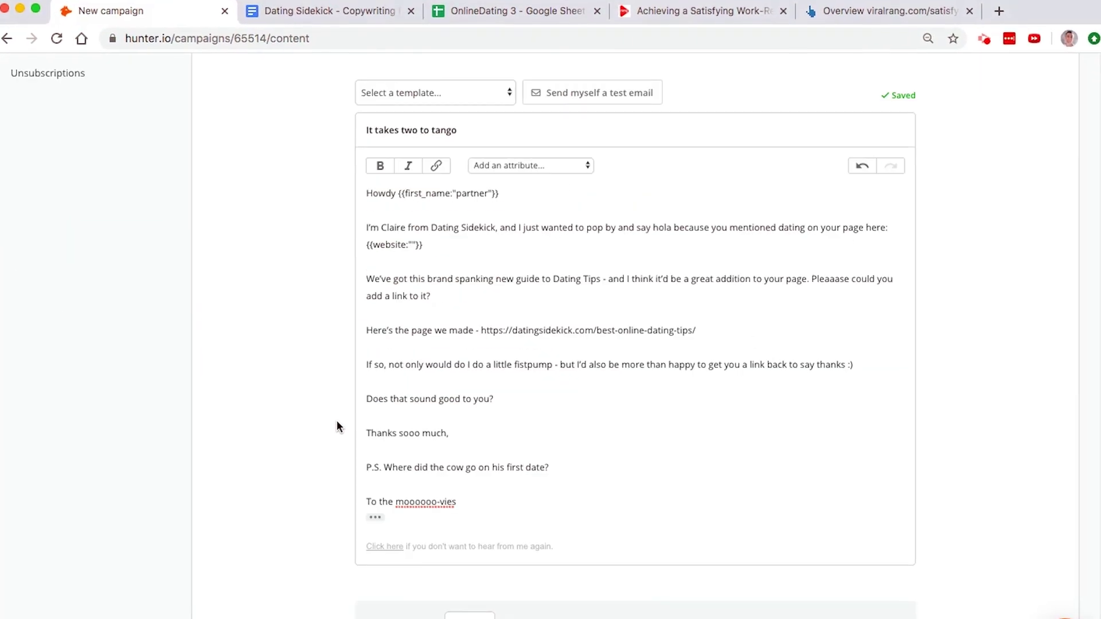
scroll(332, 426, down, 4)
scroll(326, 425, down, 15)
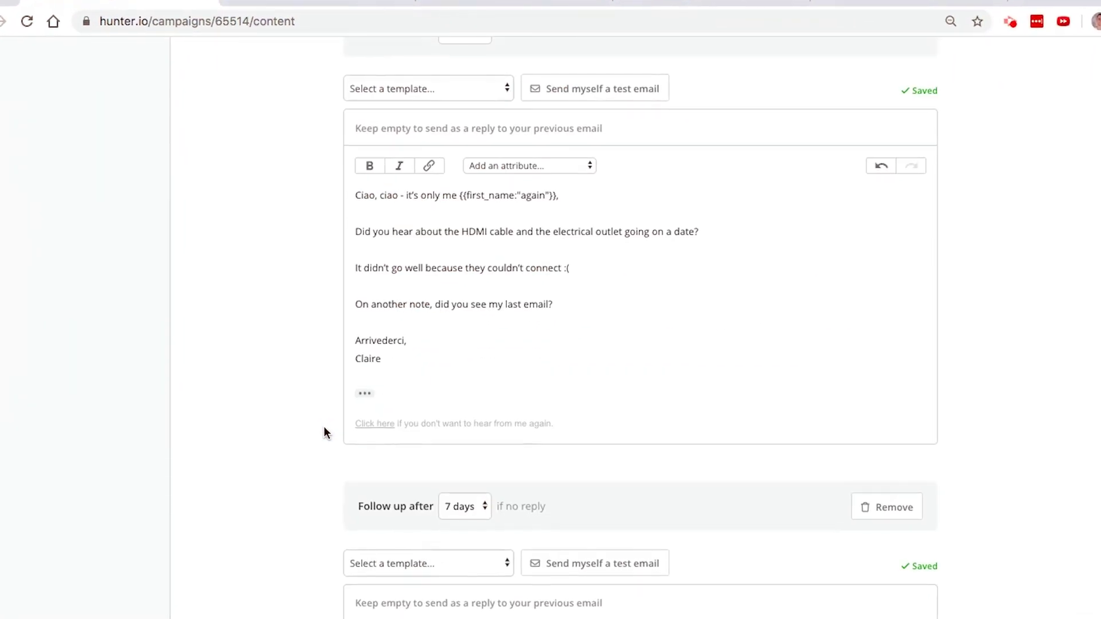
scroll(314, 436, up, 20)
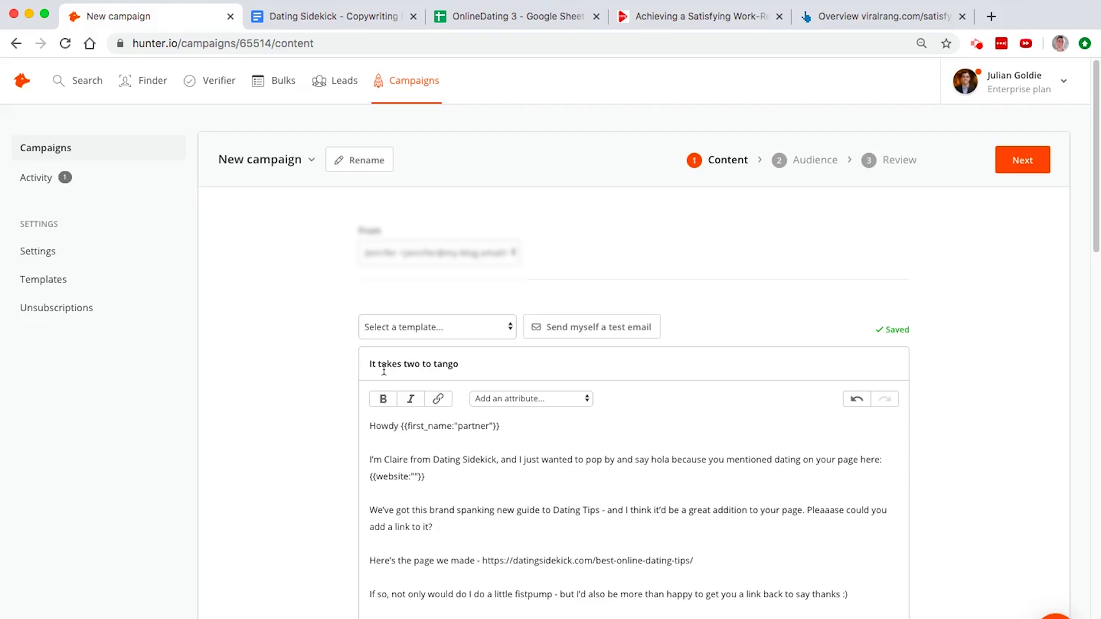
scroll(383, 370, down, 12)
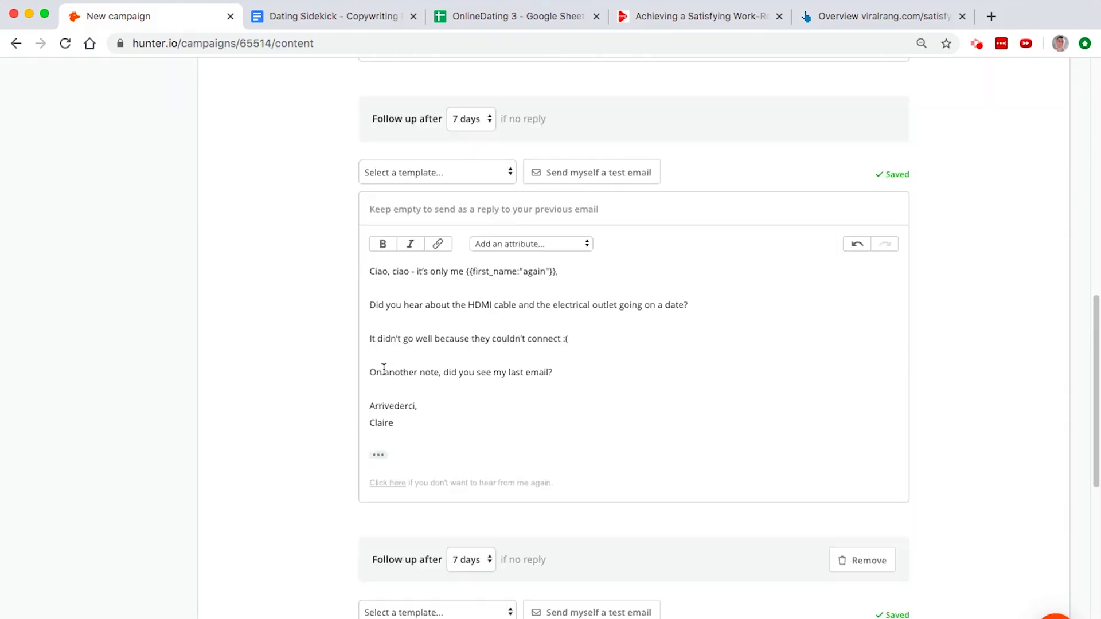
scroll(384, 369, down, 6)
scroll(383, 374, up, 18)
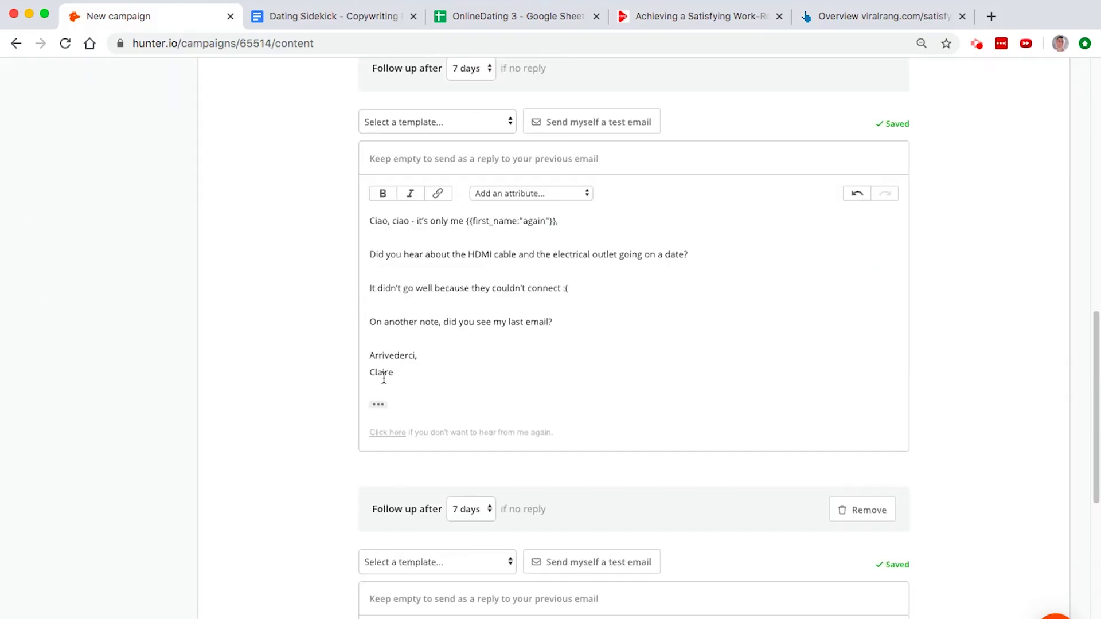
scroll(322, 425, down, 20)
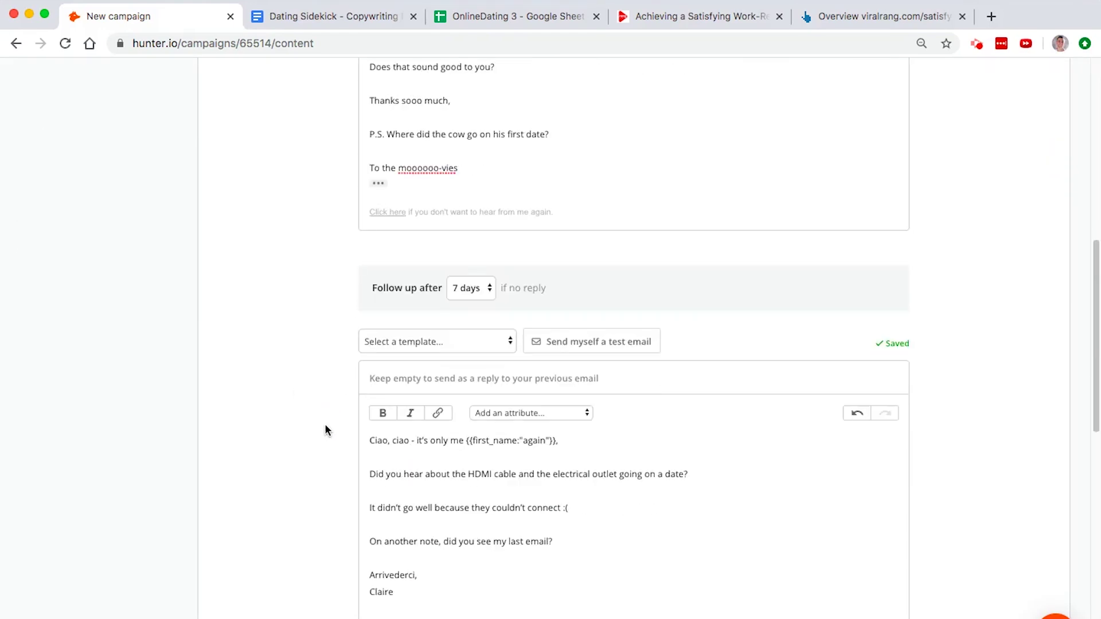
scroll(325, 422, up, 15)
scroll(327, 427, up, 10)
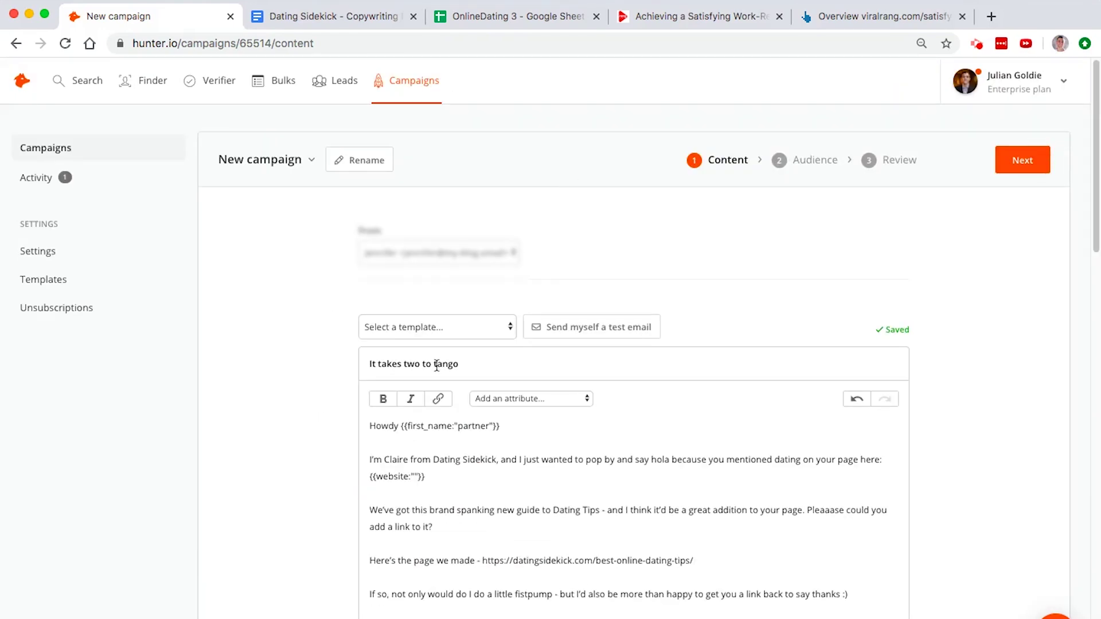
scroll(437, 366, down, 7)
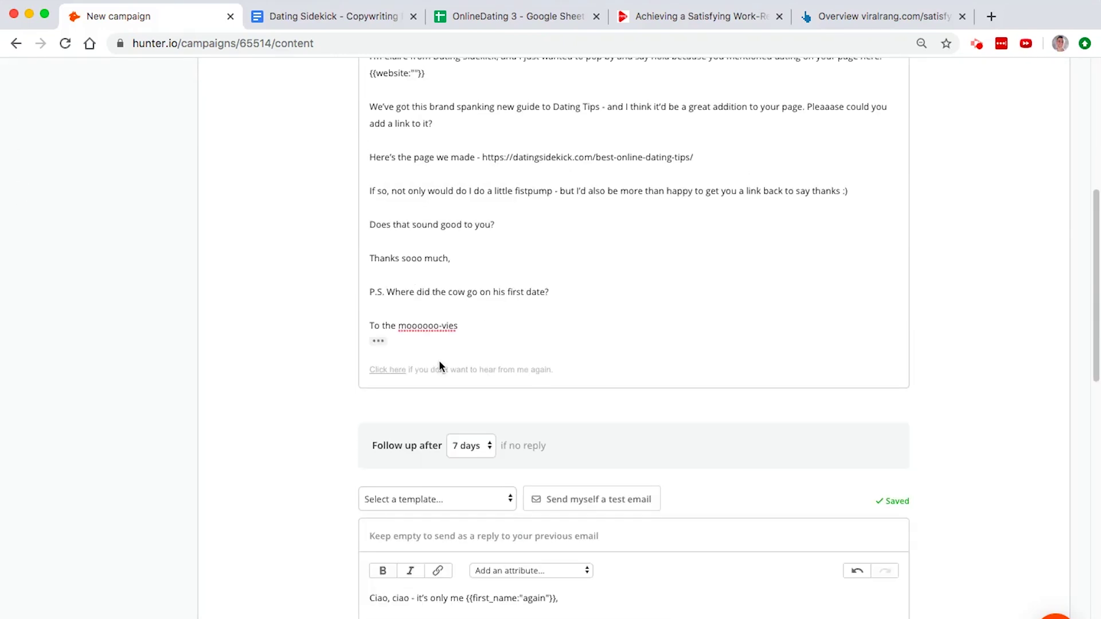
scroll(483, 410, down, 8)
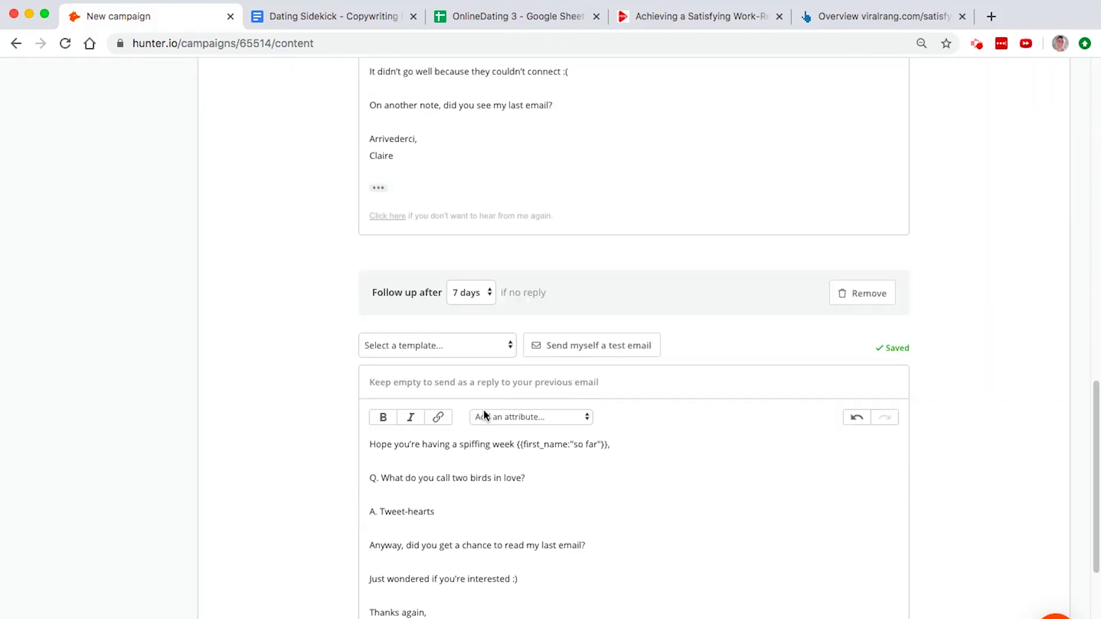
click(284, 17)
click(193, 18)
scroll(534, 523, down, 1)
scroll(534, 522, down, 5)
scroll(509, 494, up, 15)
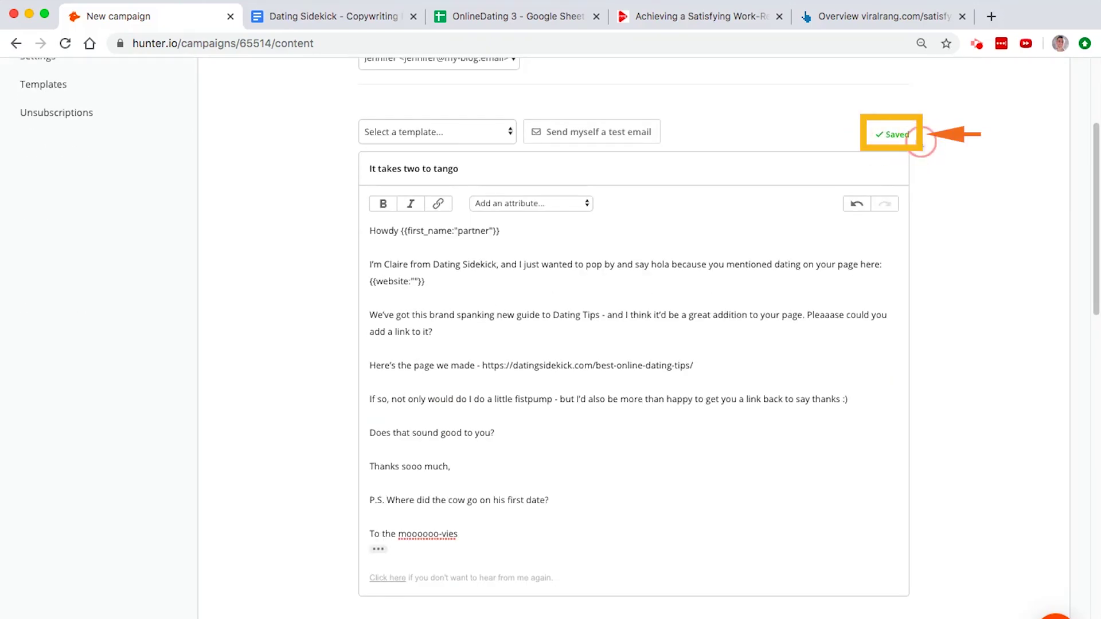
scroll(944, 418, down, 5)
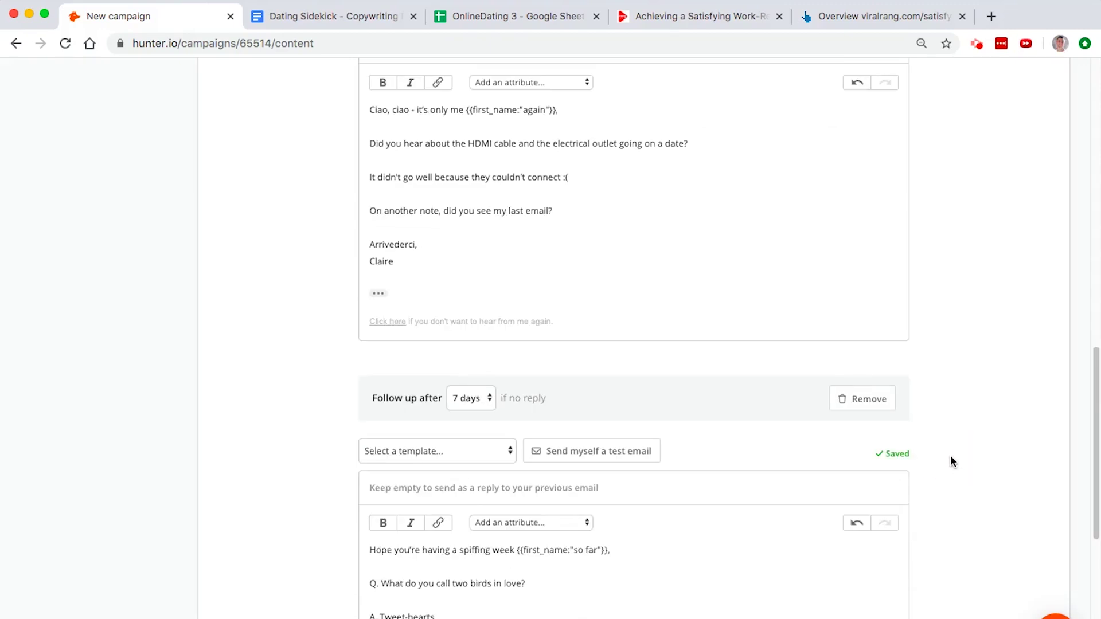
scroll(922, 460, down, 7)
scroll(922, 460, up, 20)
scroll(923, 459, up, 1)
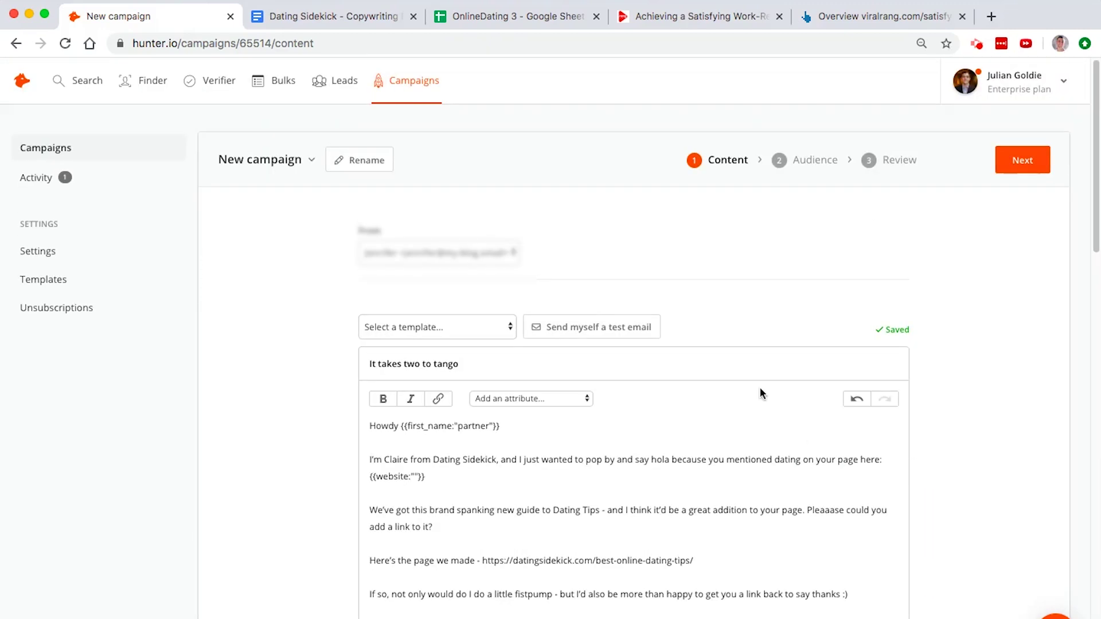
Step: Move to the Audience step, show the Add people choices, and bring up the OnlineDating 3 sheet
click(1042, 158)
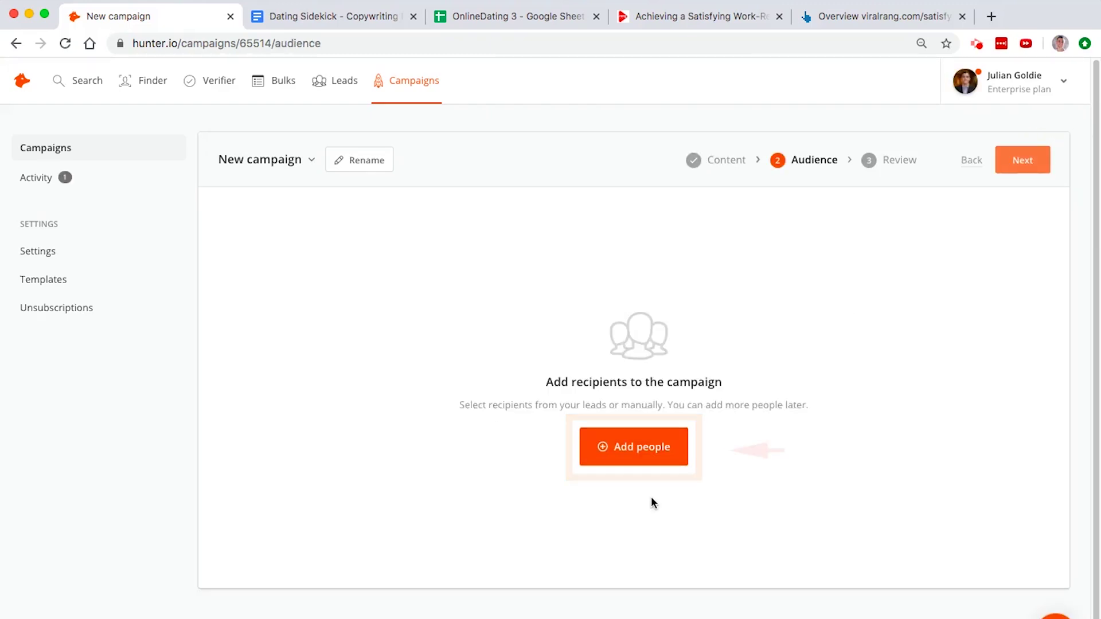
click(654, 458)
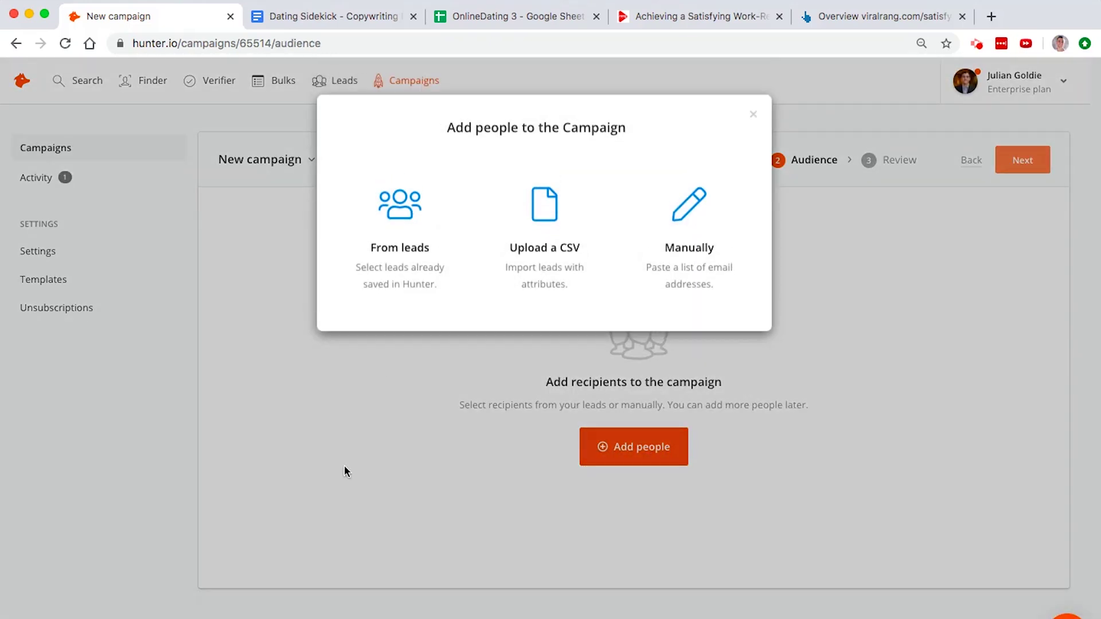
click(530, 17)
Step: Check the lead list's column headers from EMAIL through MYURL
scroll(344, 520, up, 6)
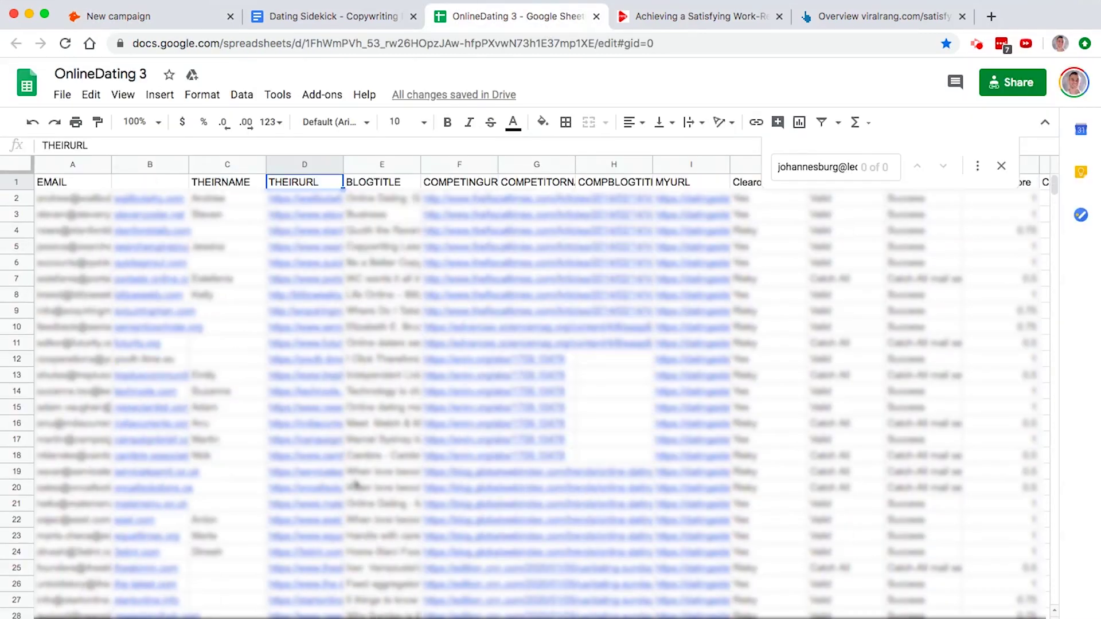
click(404, 408)
click(57, 185)
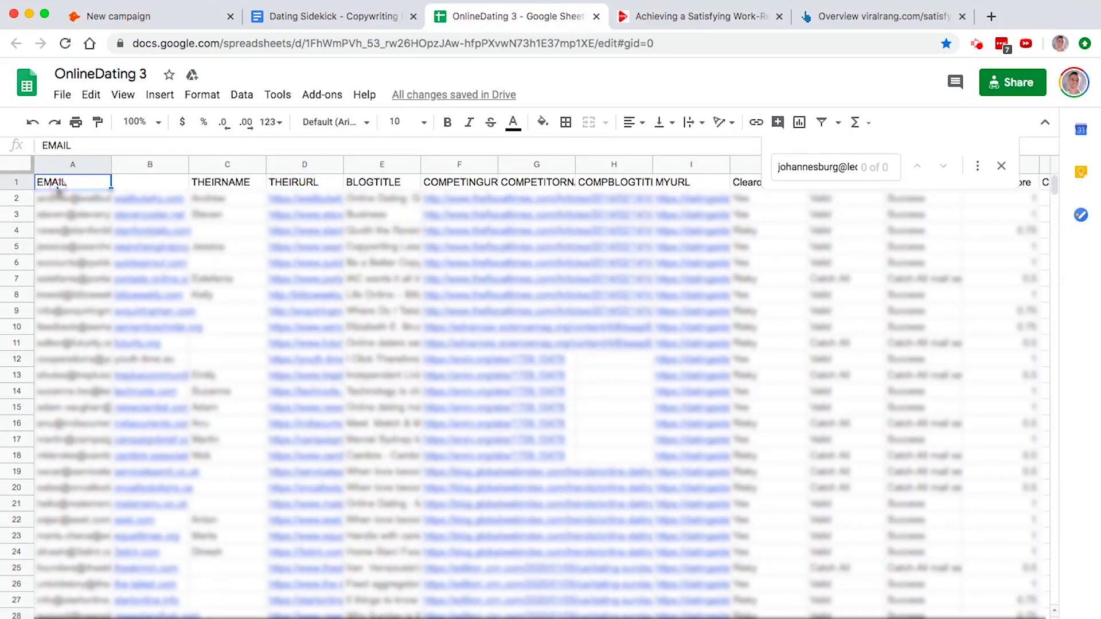
click(218, 180)
click(293, 183)
click(347, 185)
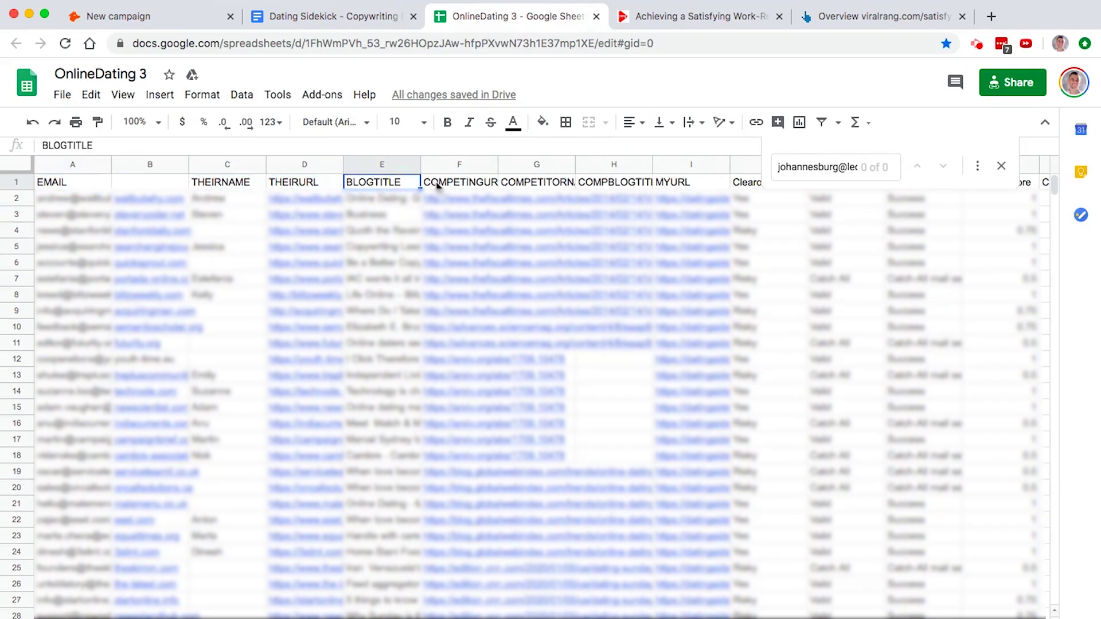
click(467, 186)
click(528, 180)
key(Right)
key(Right)
Step: Scroll the sheet to the bottom and back, close the Find bar, and select cell A2
scroll(949, 273, down, 1)
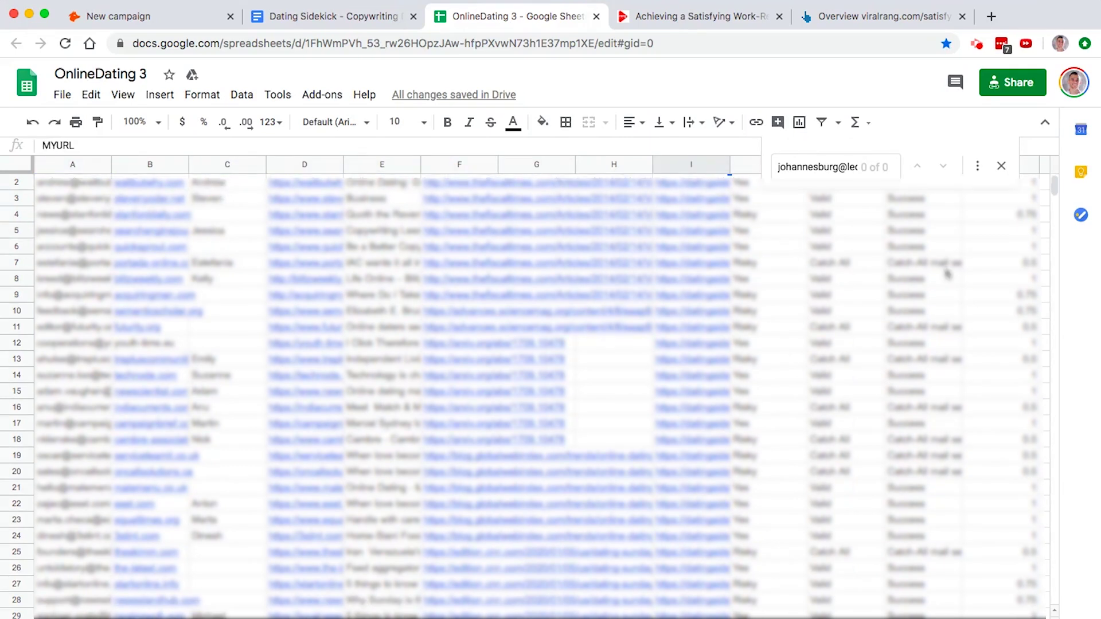
drag(1055, 182, 1053, 351)
drag(1031, 434, 1049, 553)
drag(1052, 481, 746, 157)
click(1001, 168)
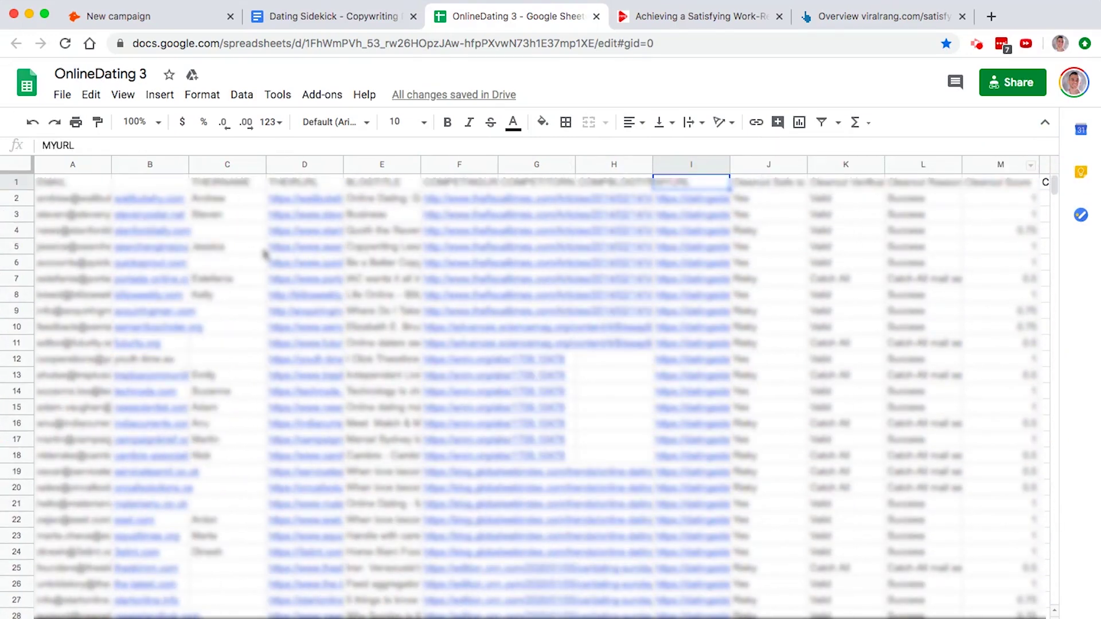
click(93, 200)
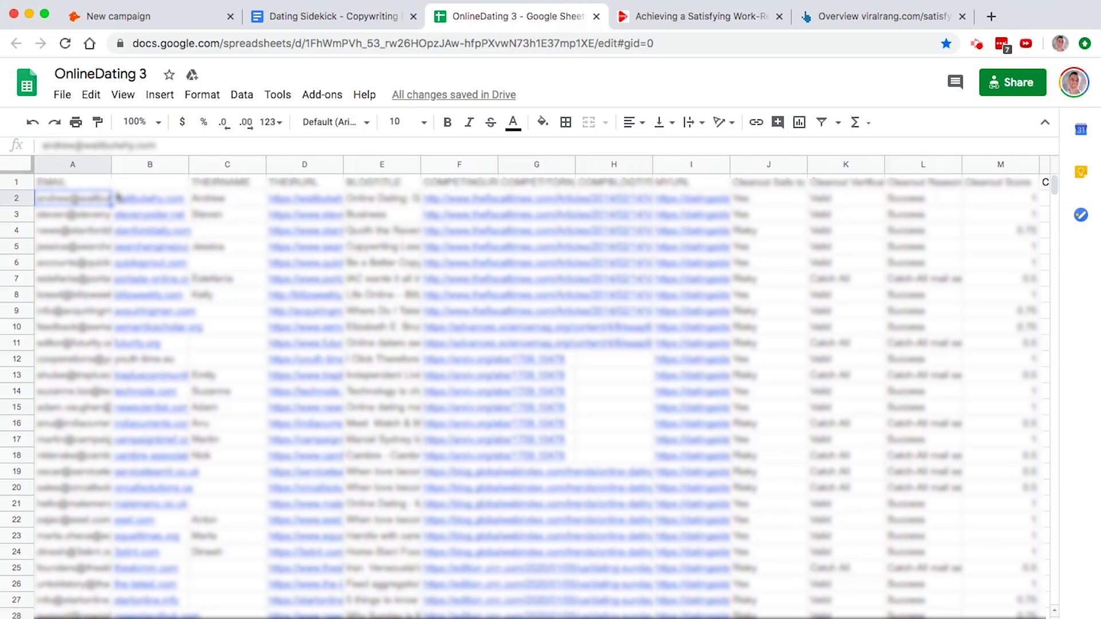
Step: Glance at the new campaign, then open the Viral Rang work-relationship article
click(157, 19)
click(517, 19)
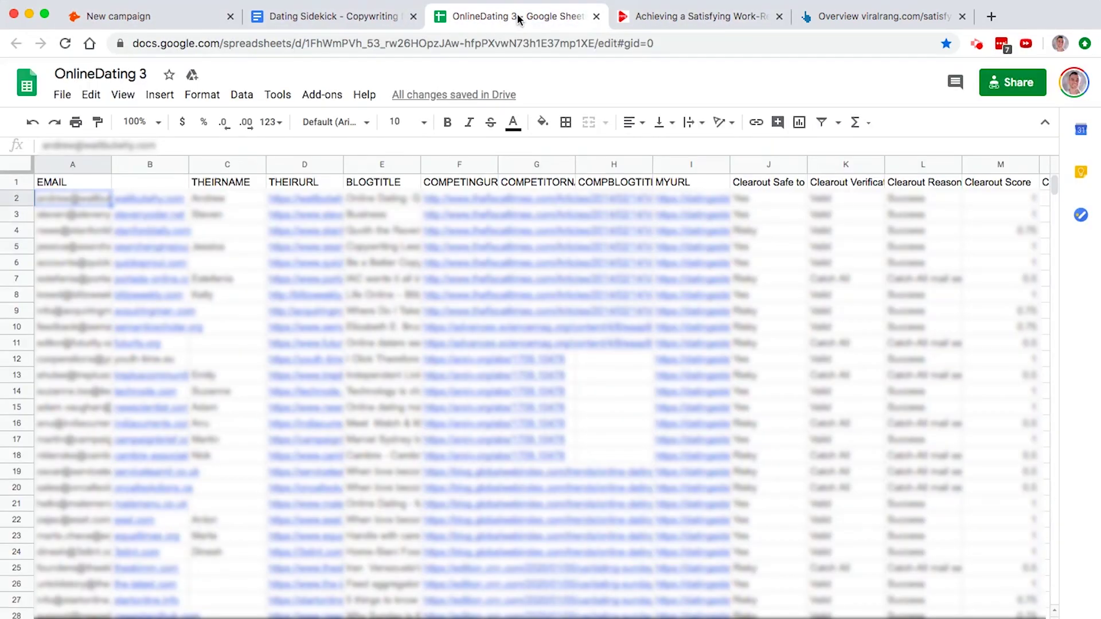
click(664, 31)
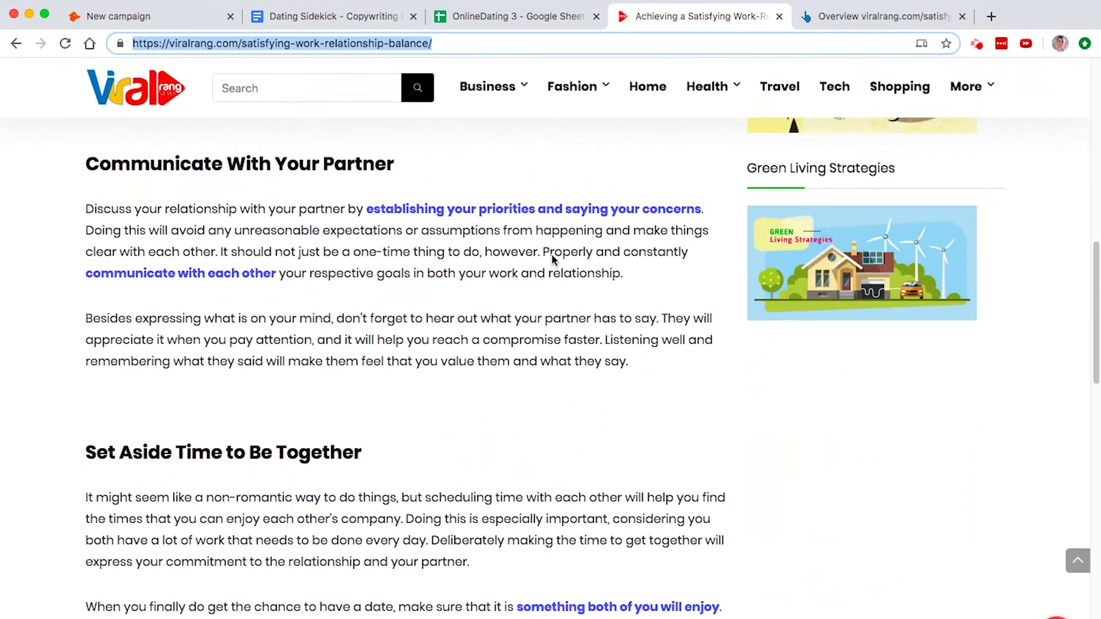
Step: Inspect the markup of the article's priorities link
right_click(425, 208)
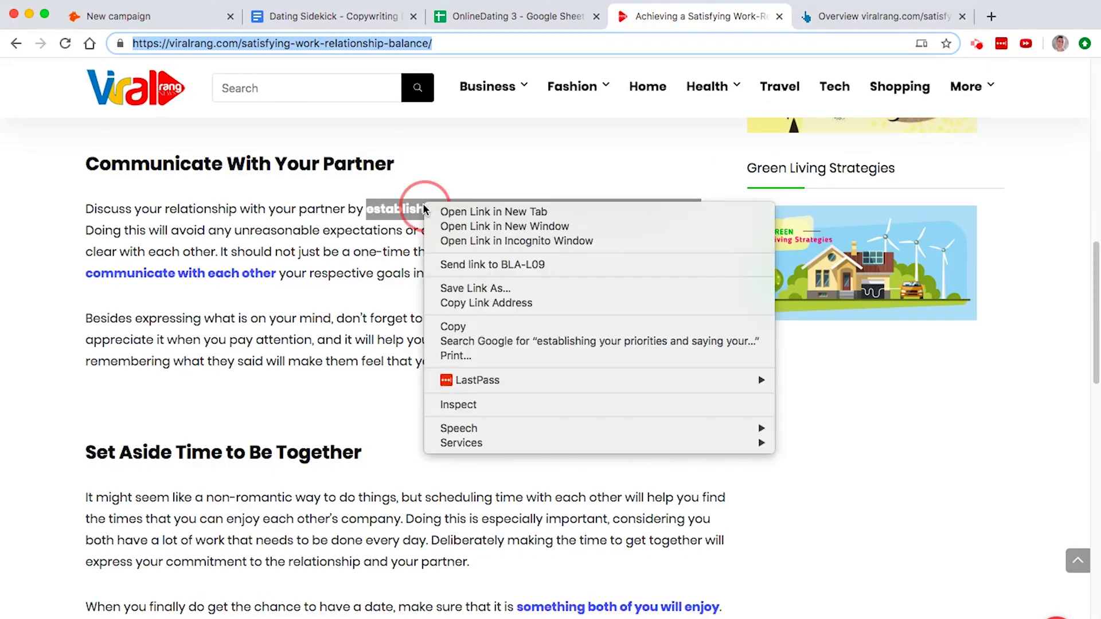
click(476, 406)
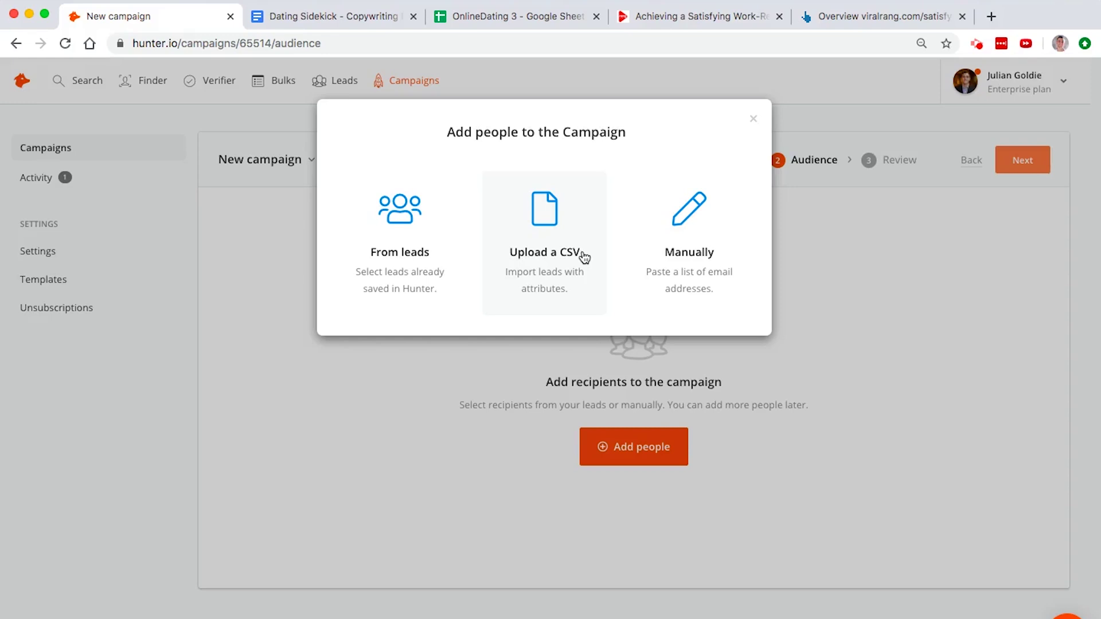
Step: Upload 'OnlineDating 3 - Sheet1.csv' as a CSV of recipients
click(550, 254)
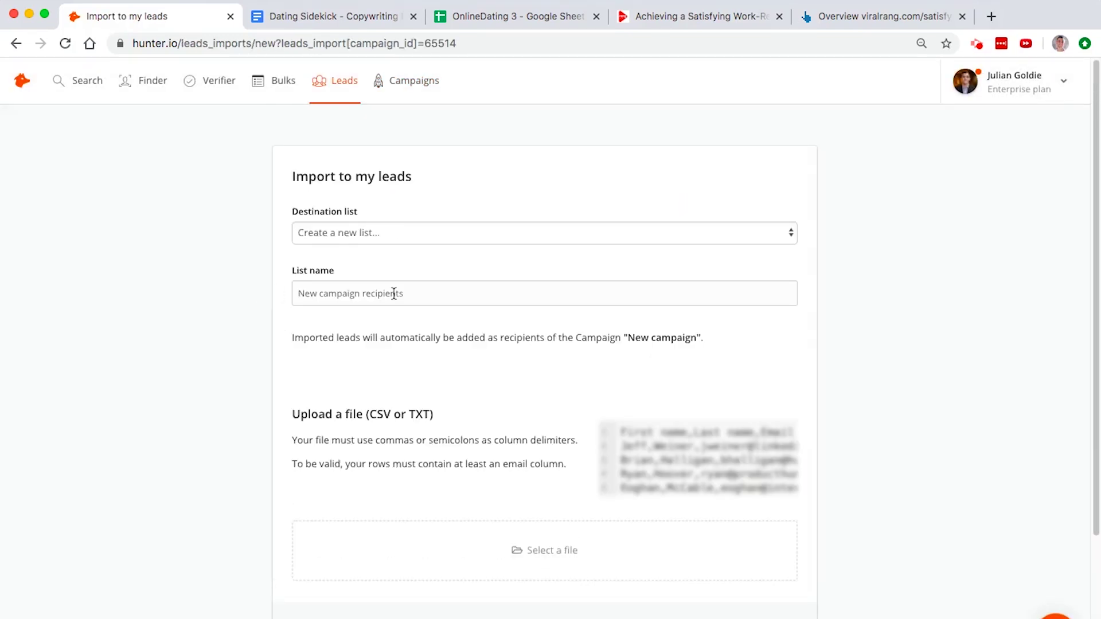
click(390, 226)
scroll(411, 324, down, 3)
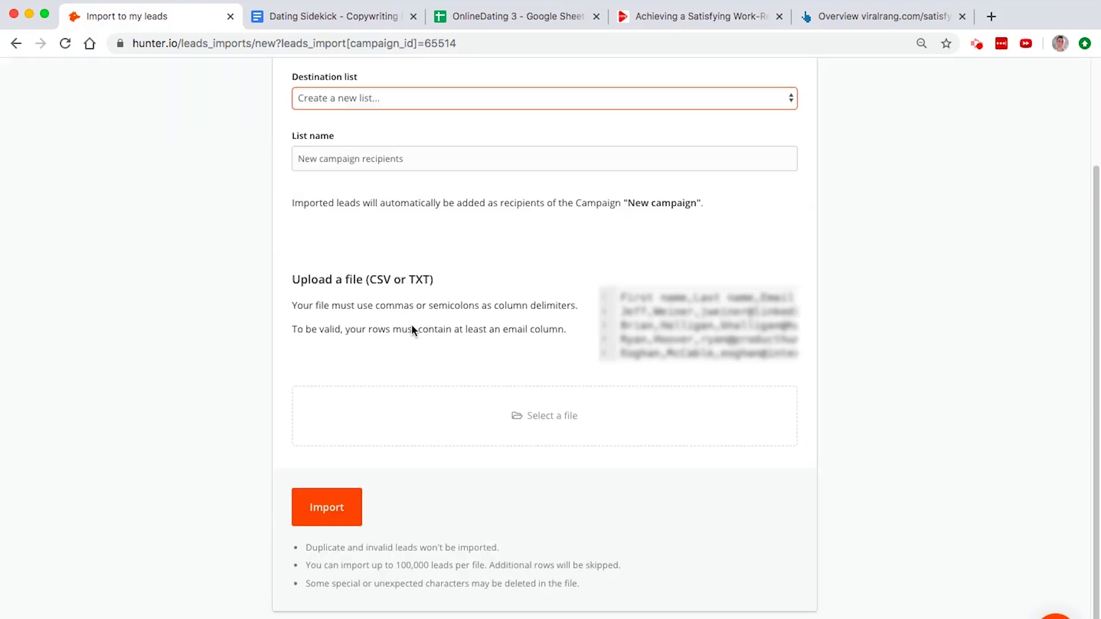
click(574, 430)
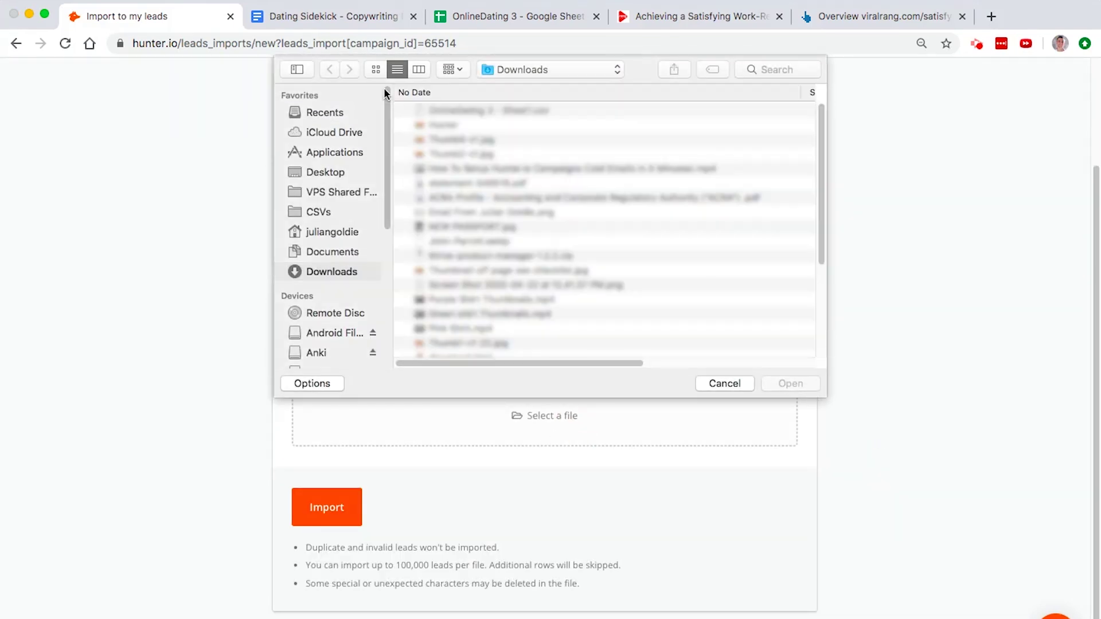
double_click(448, 110)
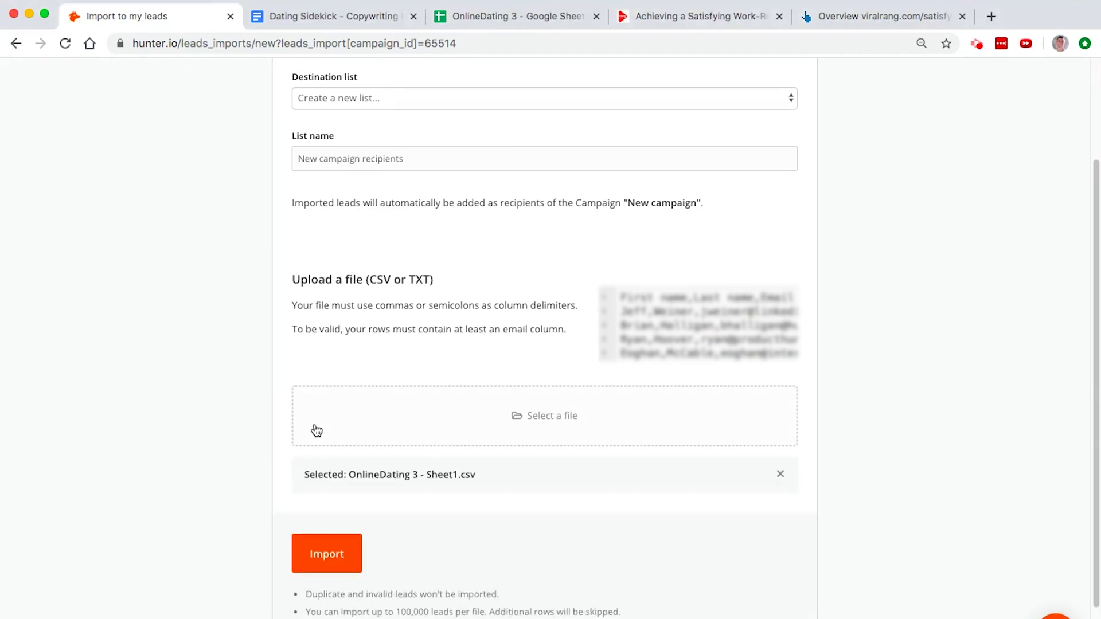
Step: Set the destination list to Dating Tips and start the import
scroll(281, 474, up, 3)
scroll(284, 474, down, 3)
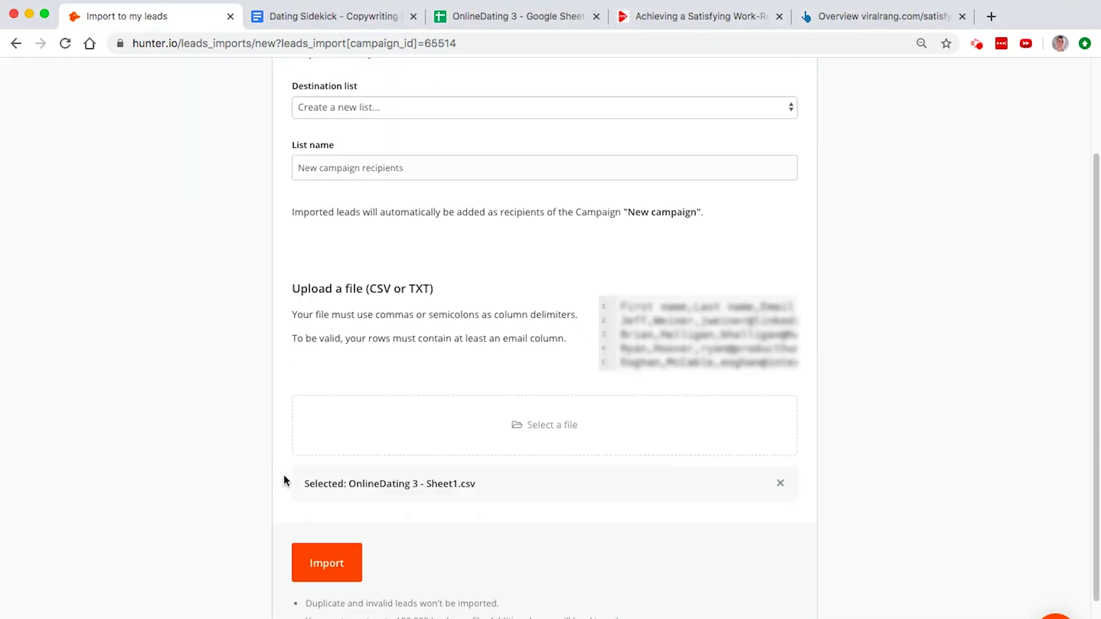
click(404, 108)
click(388, 83)
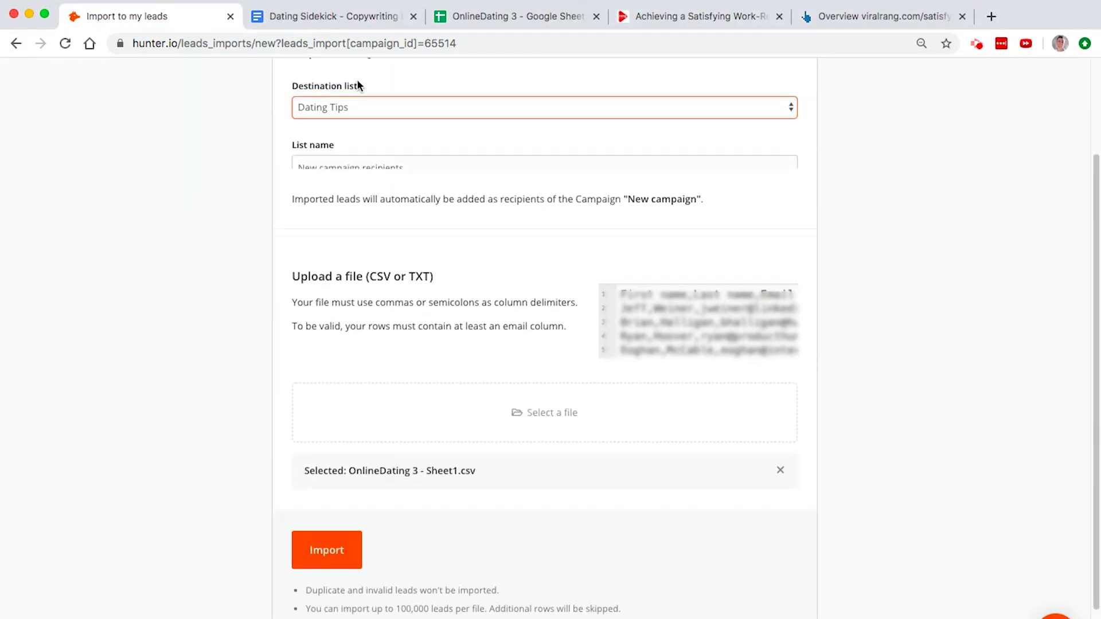
click(348, 501)
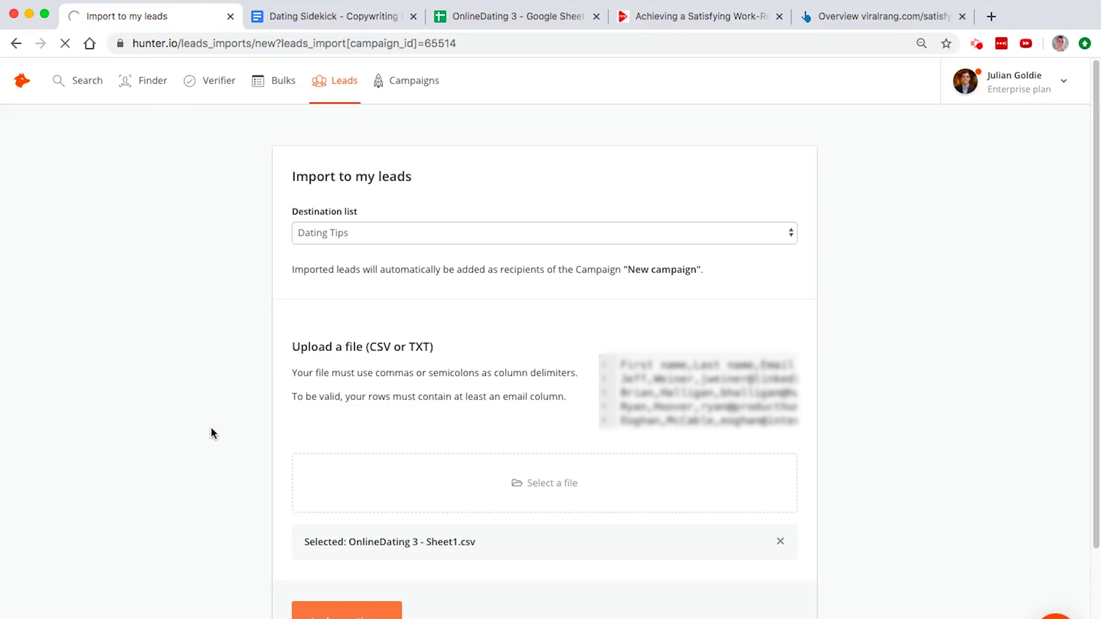
Step: Glance at the OnlineDating 3 spreadsheet and the Dating Sidekick document, then return to the import
click(490, 17)
click(278, 15)
click(156, 17)
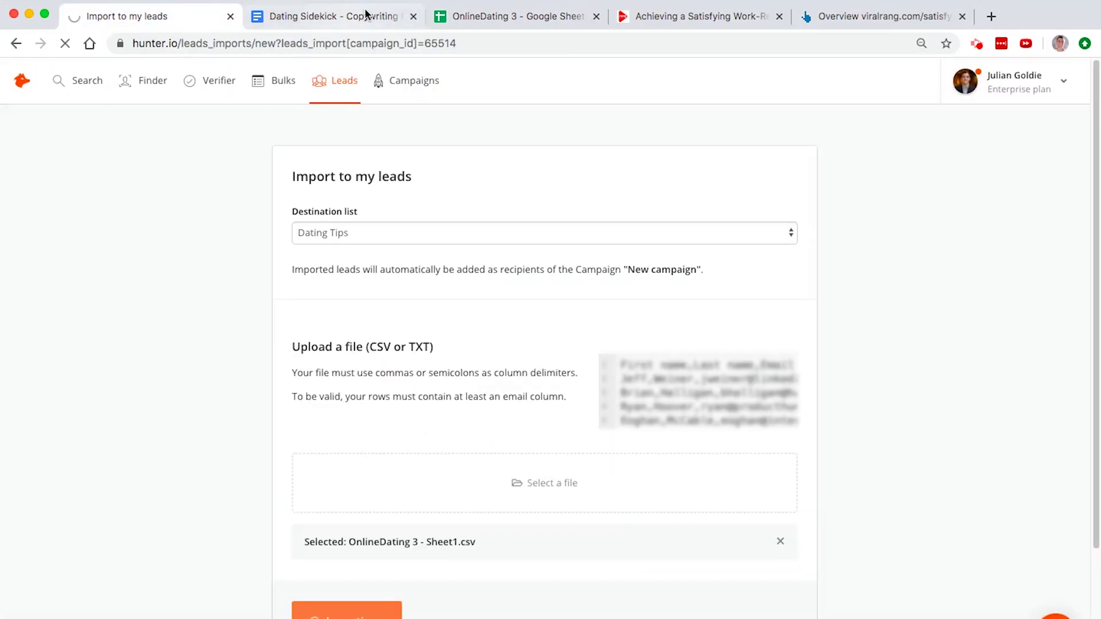
click(475, 17)
click(322, 17)
click(160, 19)
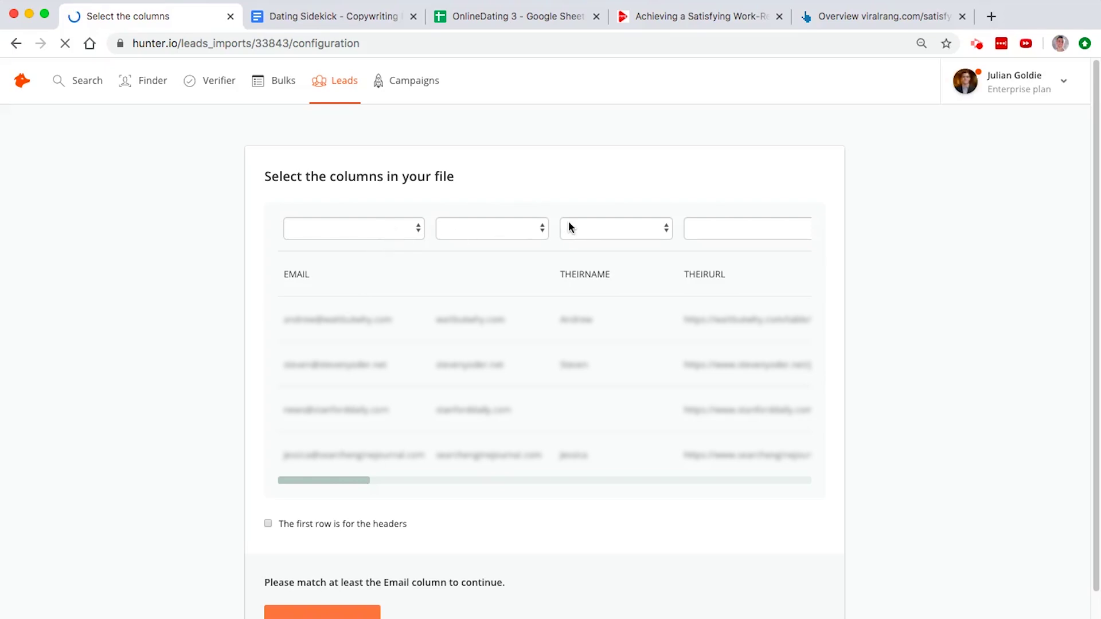
Step: Map the first column to Email and the THEIRURL column to Website
drag(339, 480, 318, 448)
click(378, 228)
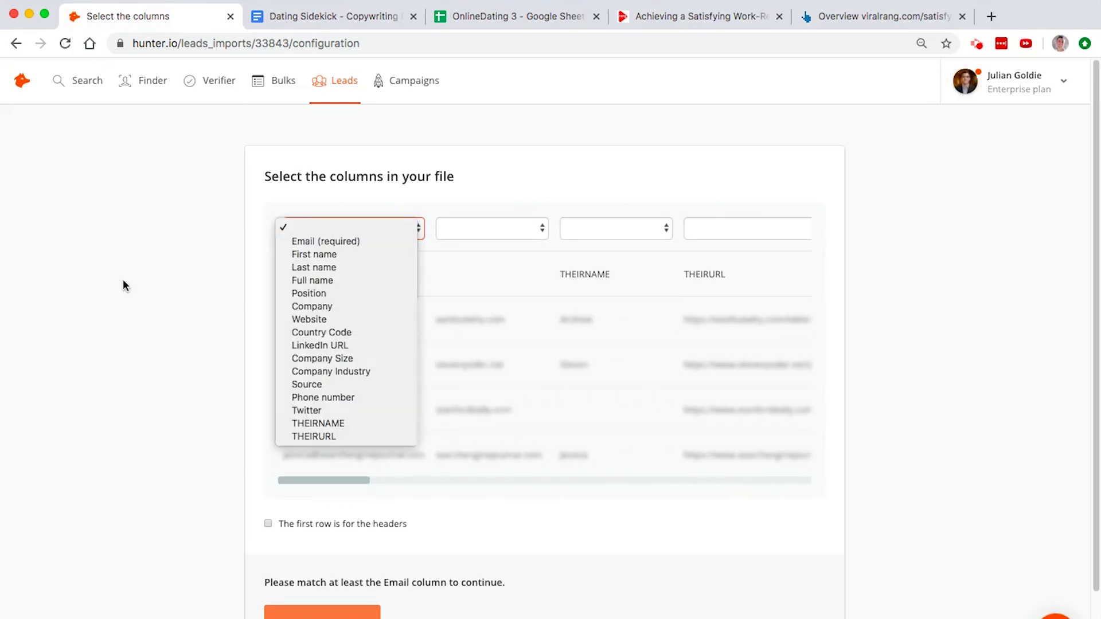
click(184, 306)
click(324, 228)
click(332, 241)
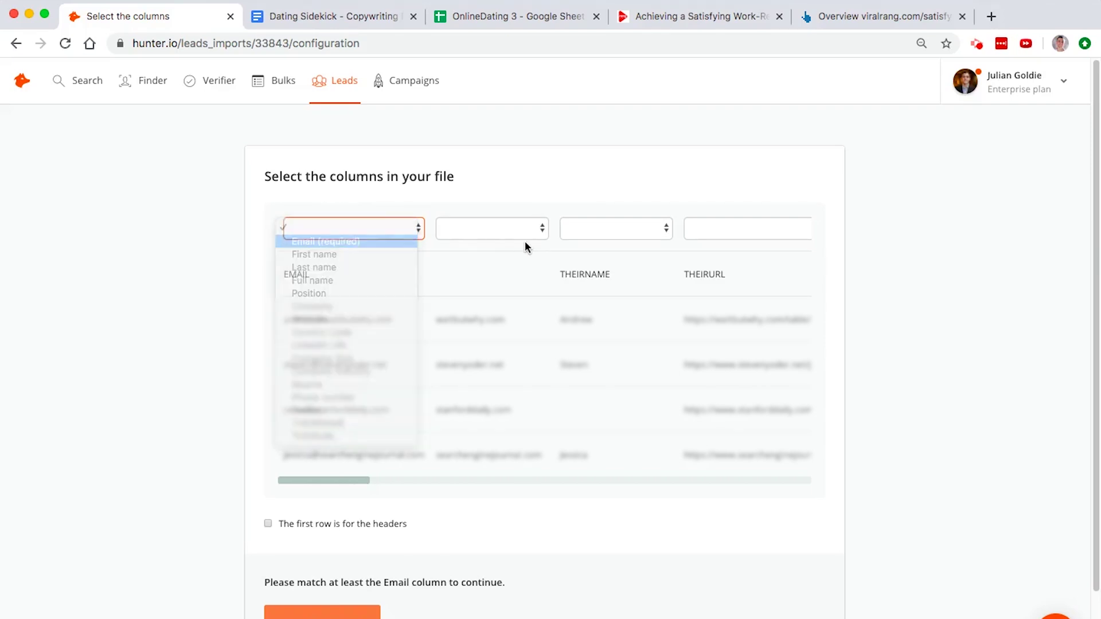
drag(331, 483, 394, 480)
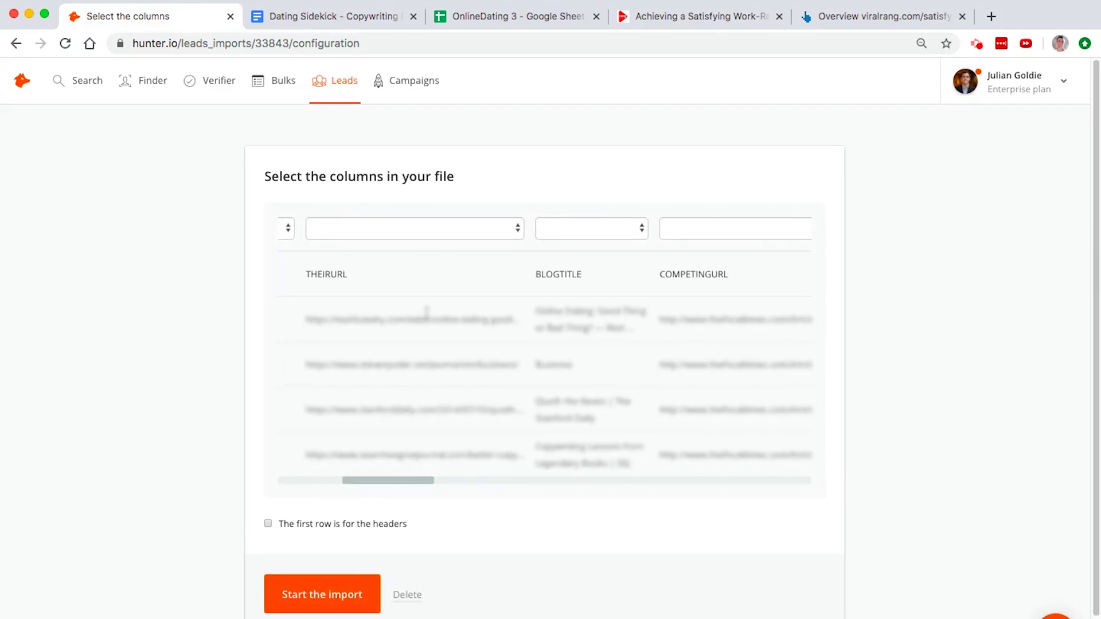
click(421, 227)
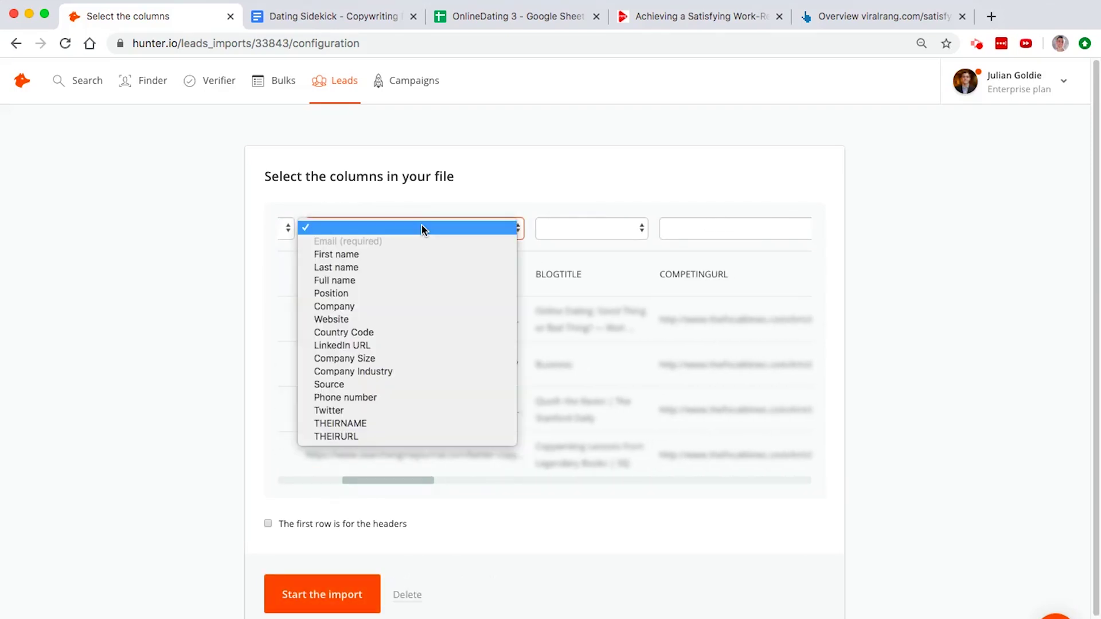
click(437, 319)
mouse_move(401, 480)
mouse_down()
mouse_move(527, 474)
mouse_move(336, 462)
mouse_up()
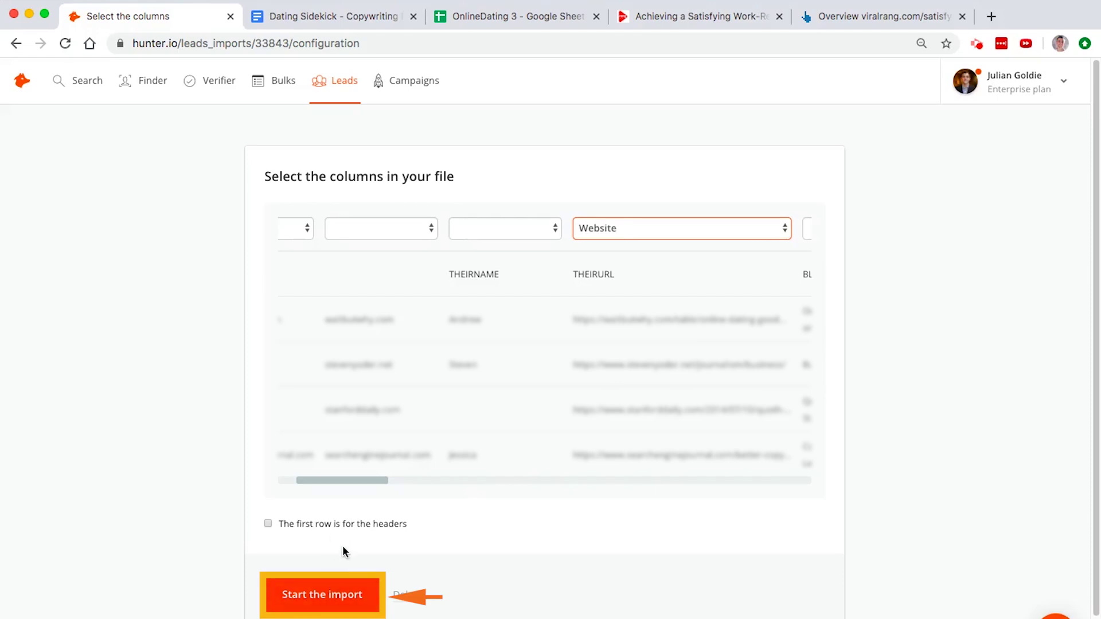
Step: Start the 890-row import into the Dating Tips list
click(322, 602)
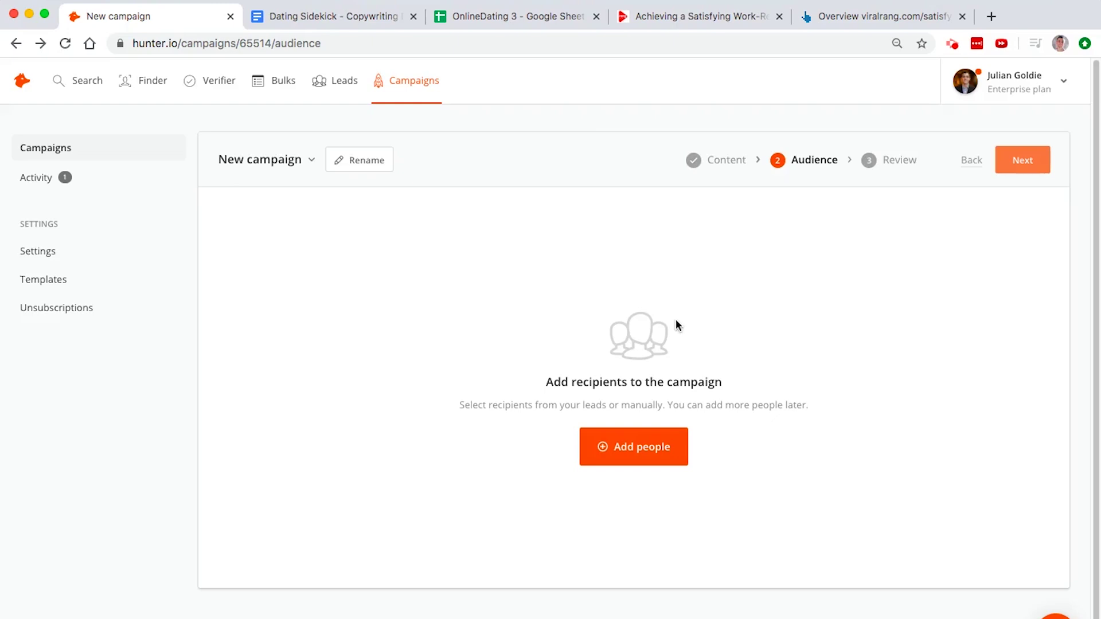
Step: Add recipients from leads, filtered to the Dating Tips leads list
click(656, 455)
click(427, 258)
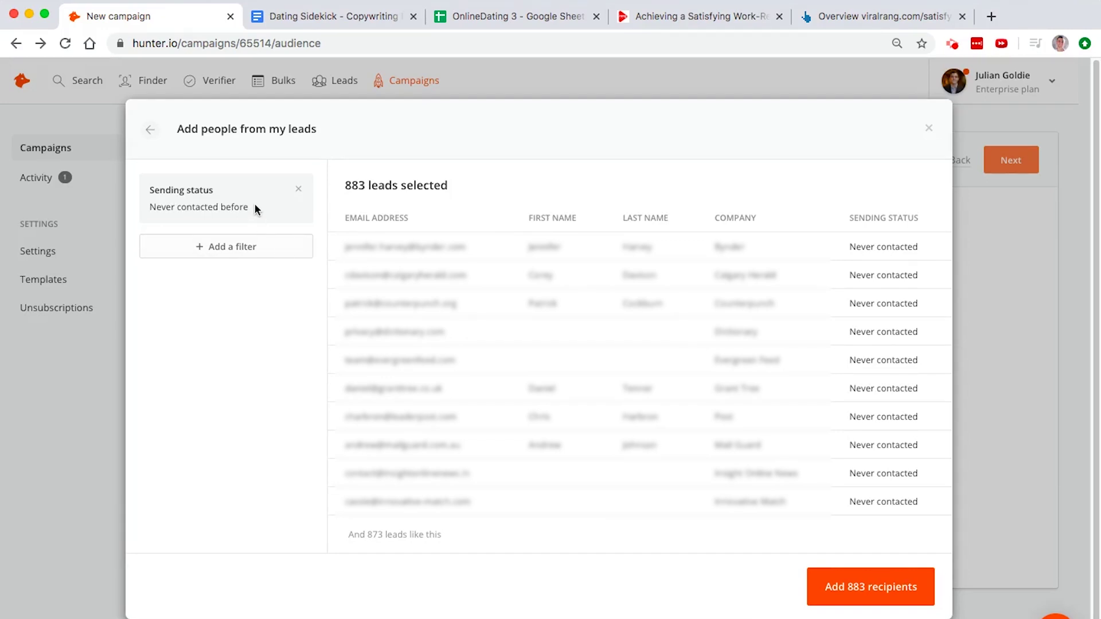
click(270, 241)
click(197, 297)
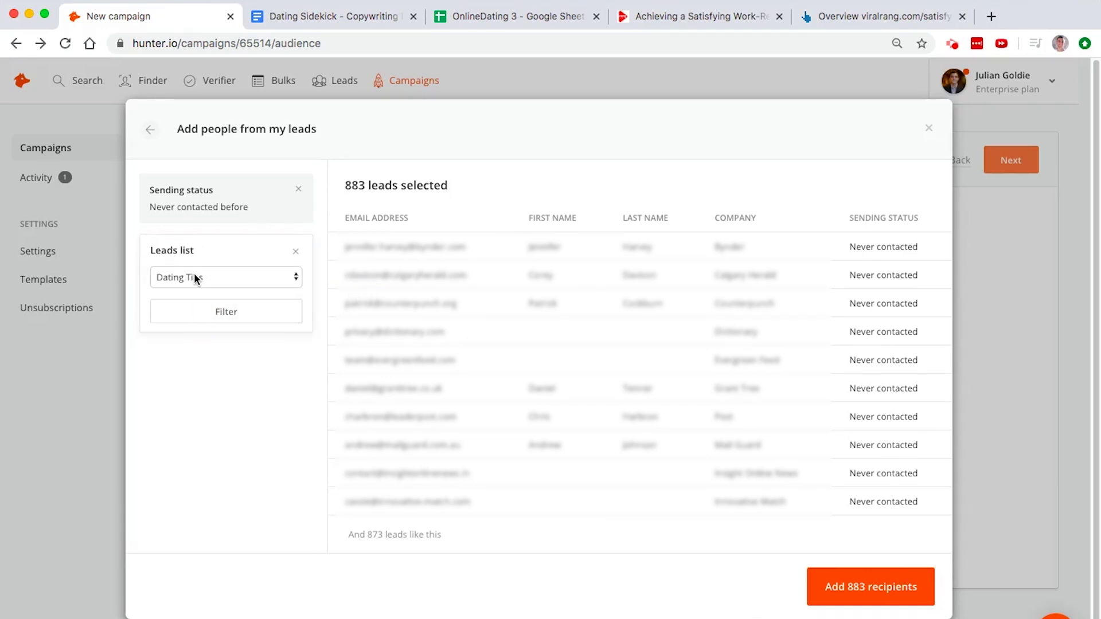
click(248, 314)
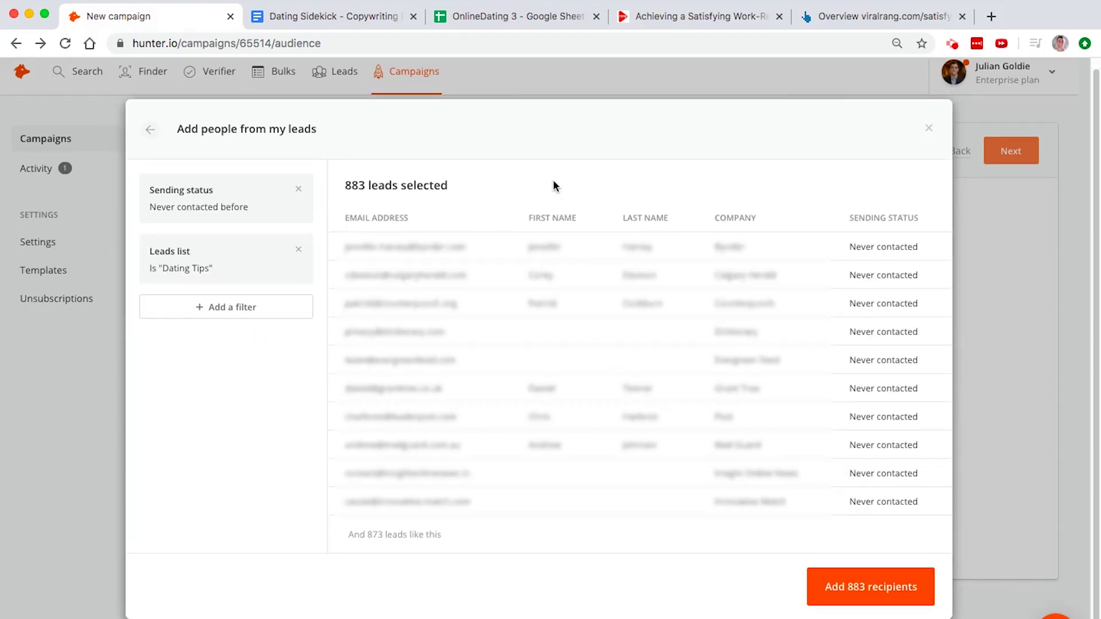
Step: Add all 883 filtered leads as recipients and move on to Review
click(882, 594)
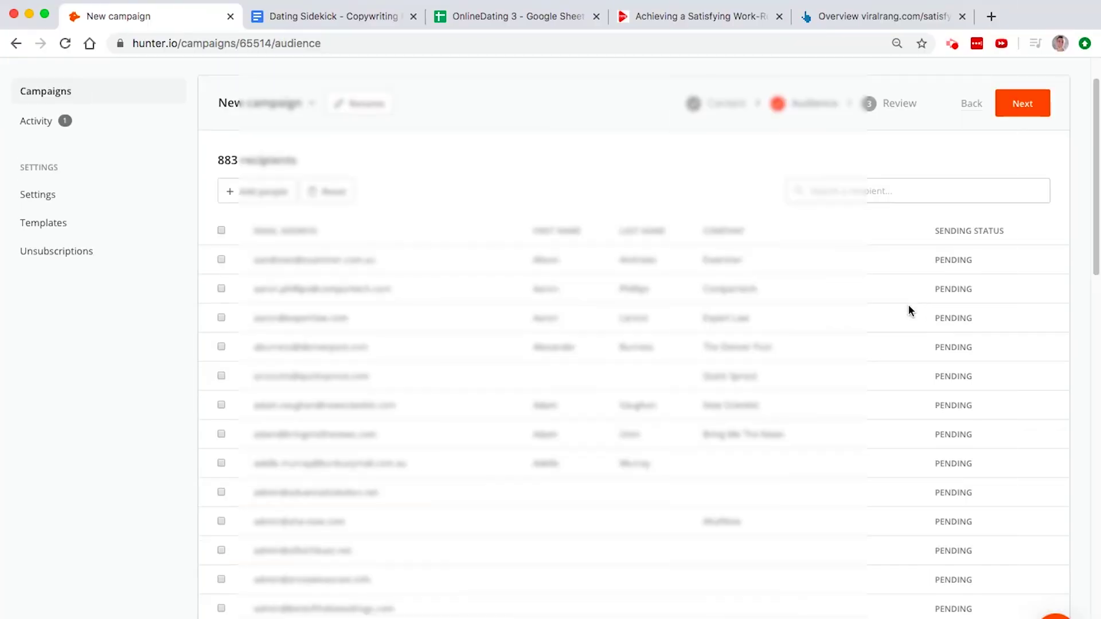
scroll(900, 309, down, 10)
scroll(897, 305, up, 10)
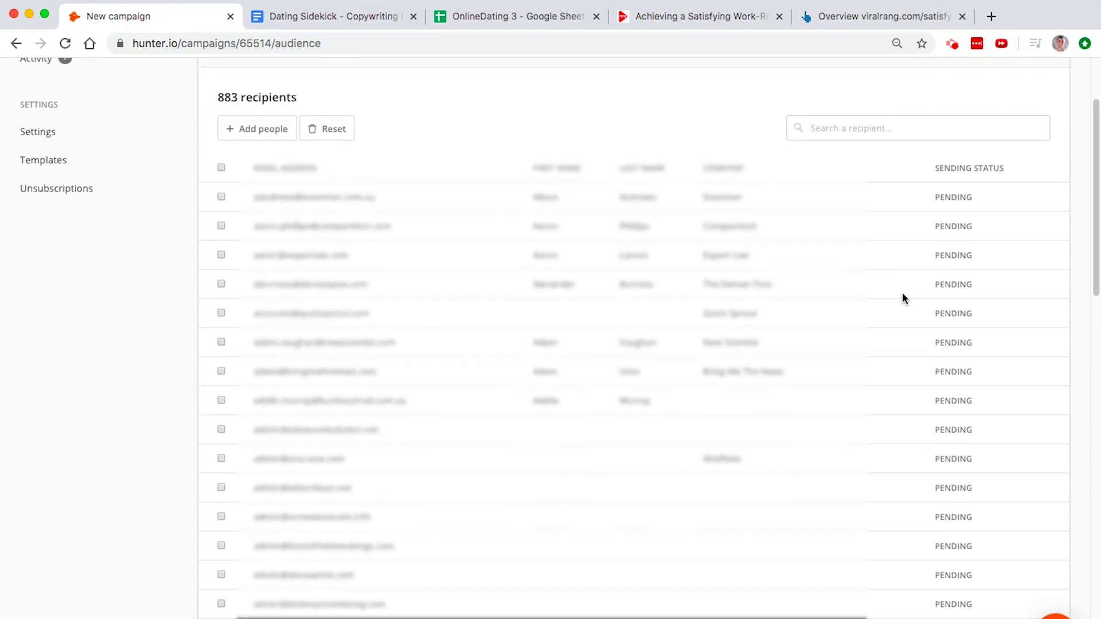
click(1020, 162)
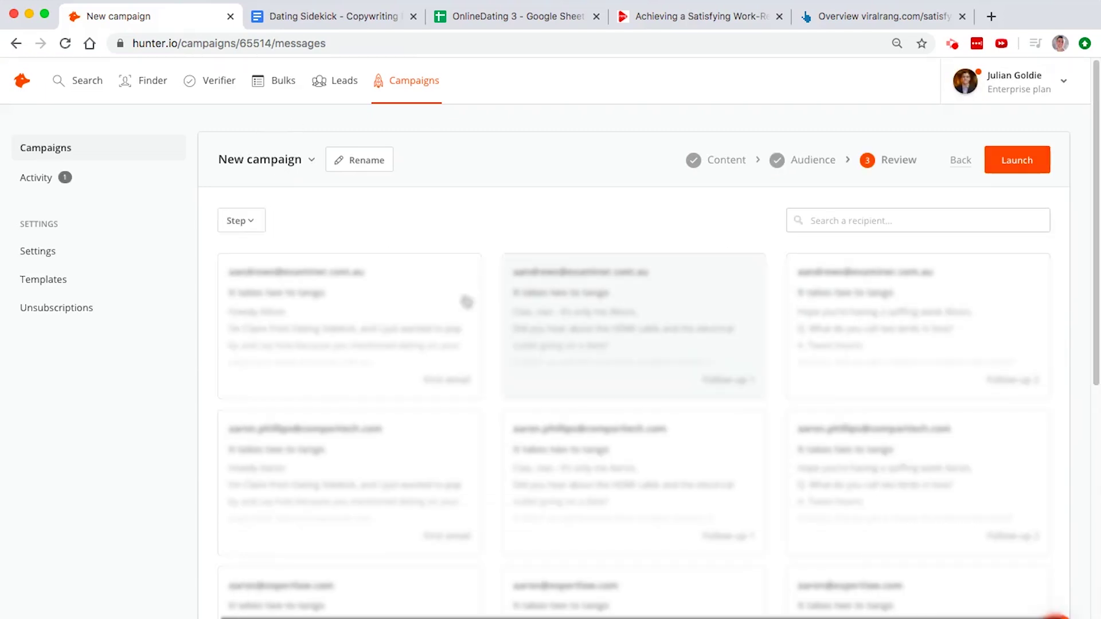
Step: Preview the first recipient's first email and first follow-up
scroll(389, 330, down, 5)
scroll(397, 313, up, 5)
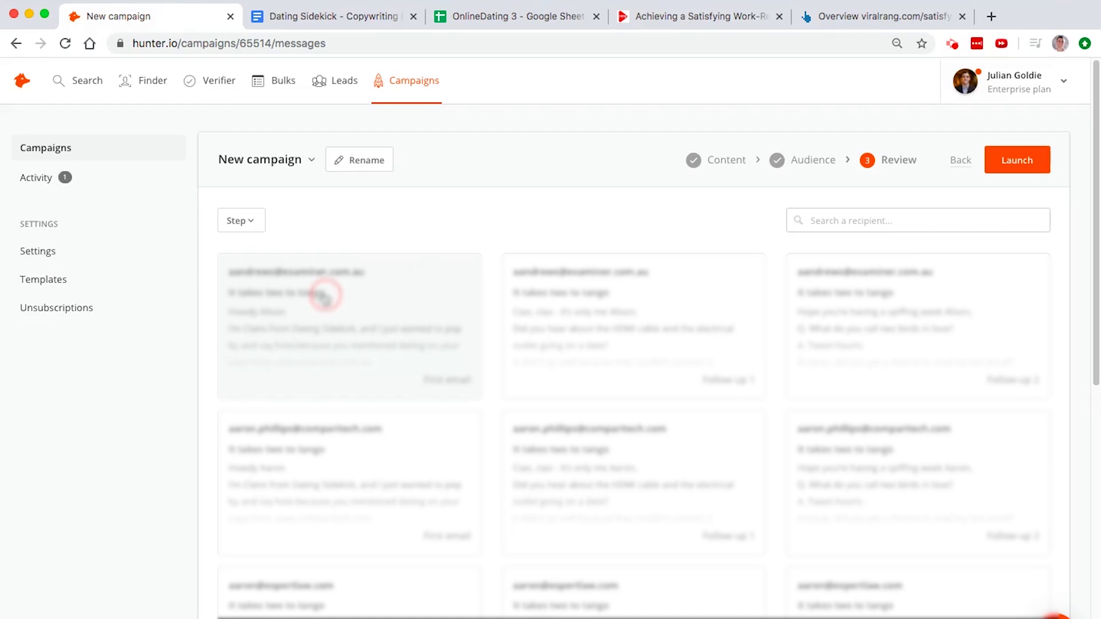
click(472, 287)
scroll(464, 398, down, 4)
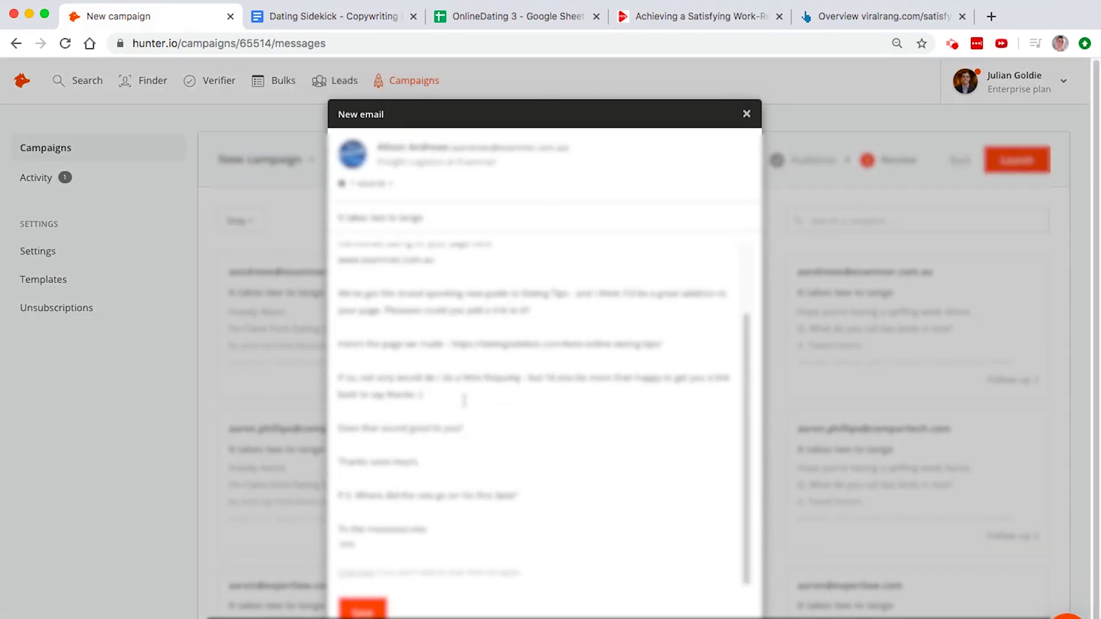
scroll(464, 398, up, 2)
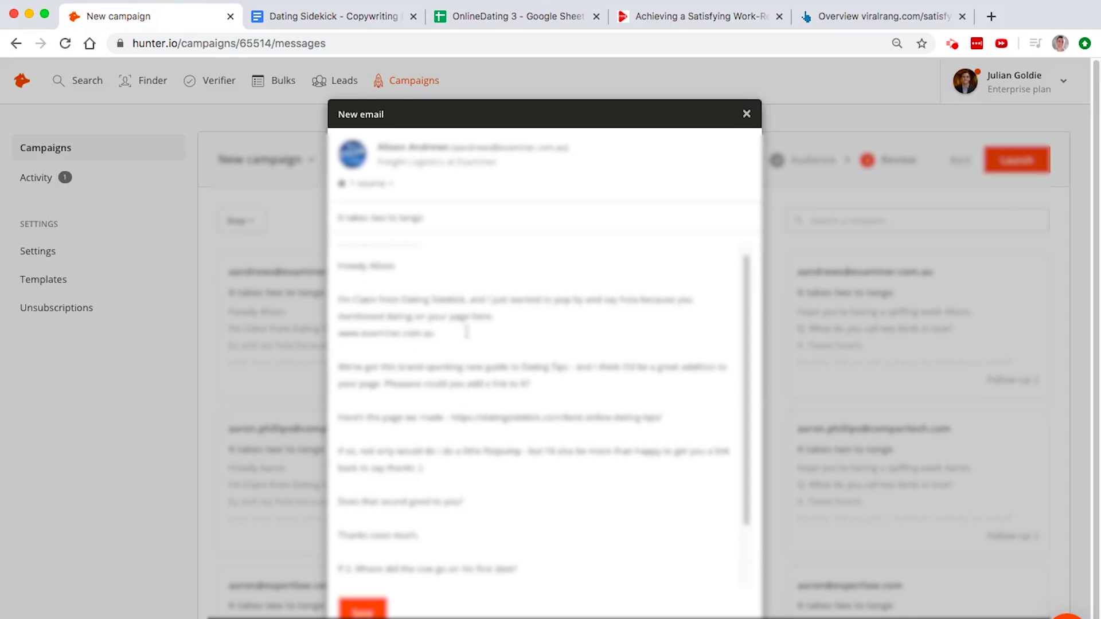
drag(466, 332, 230, 330)
click(230, 329)
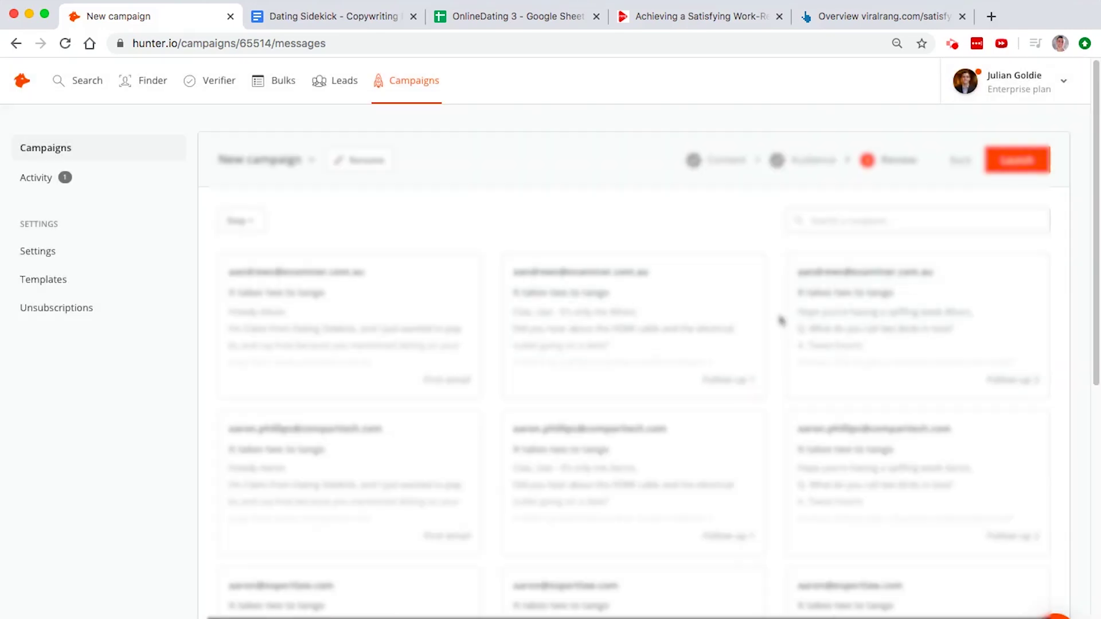
click(713, 319)
key(Escape)
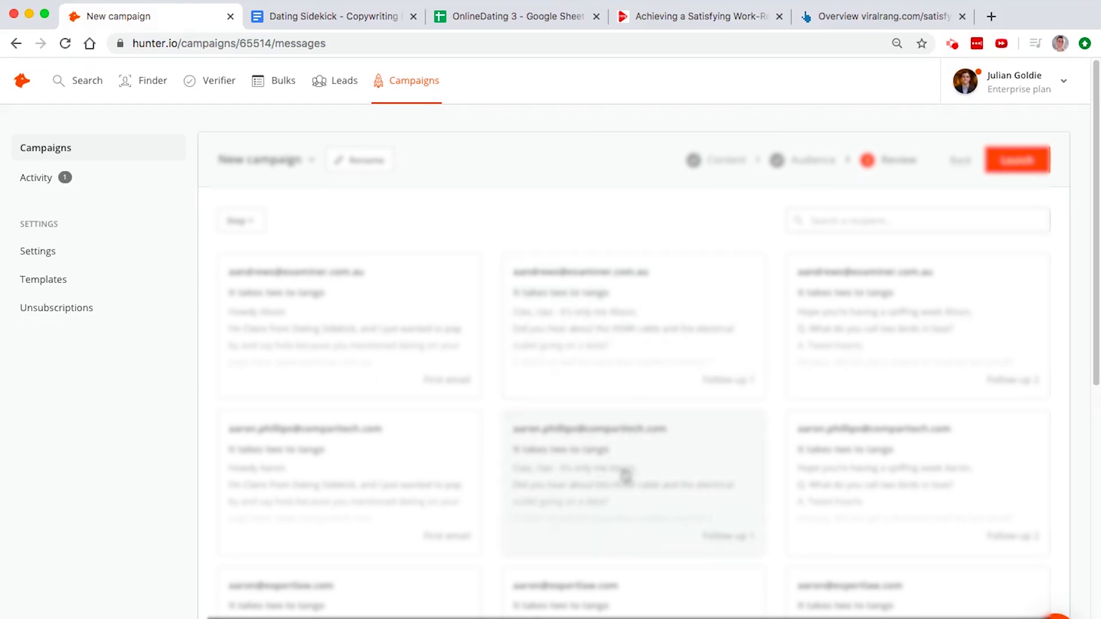
Step: Scroll through the email previews and back to the top
scroll(623, 482, down, 7)
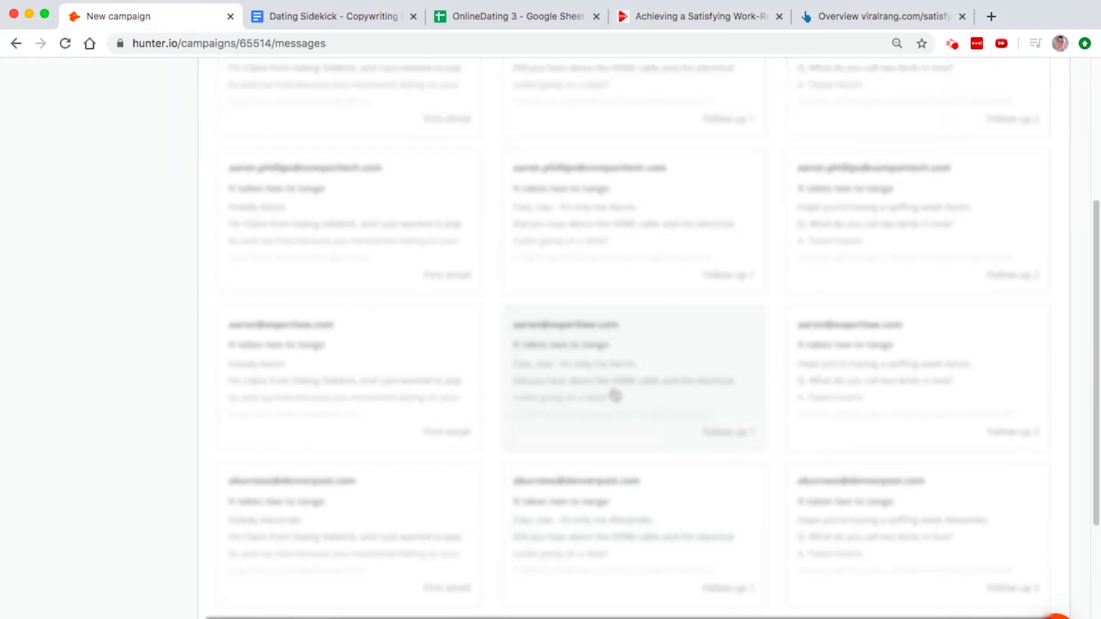
scroll(613, 400, down, 2)
scroll(634, 432, down, 2)
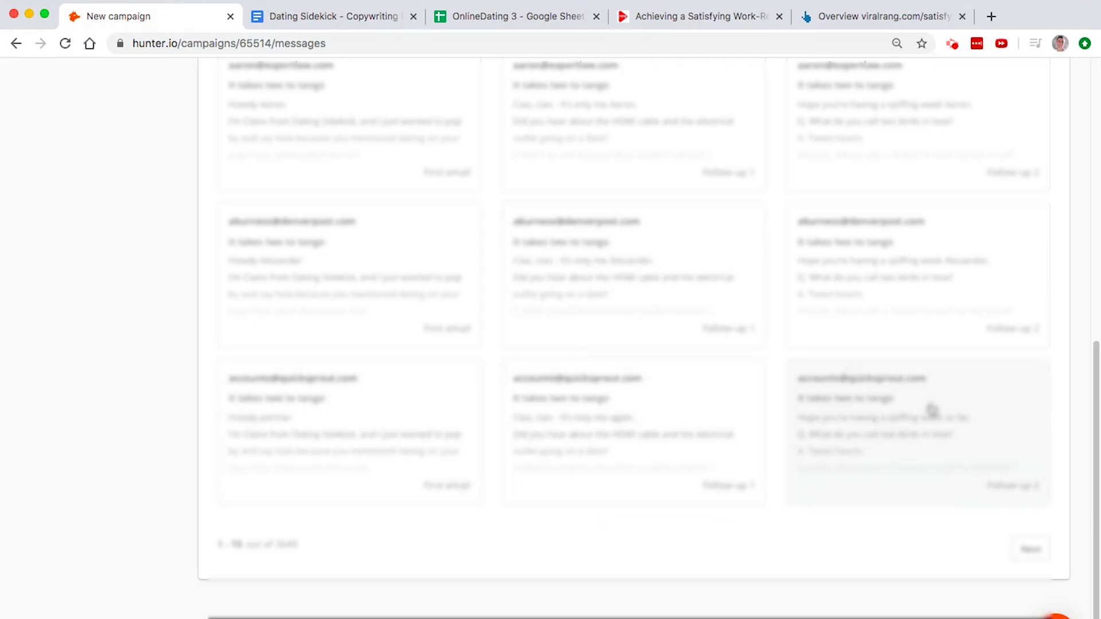
scroll(679, 424, up, 9)
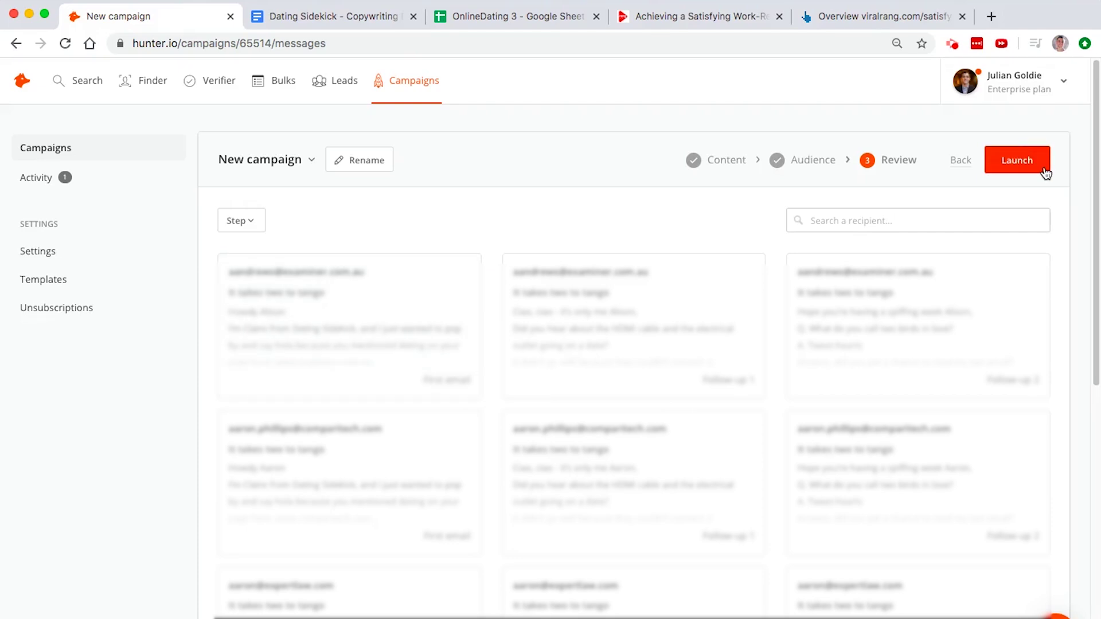
Step: Bring up the launch dialog, review its 41-day sending schedule, and close it without launching
click(1010, 161)
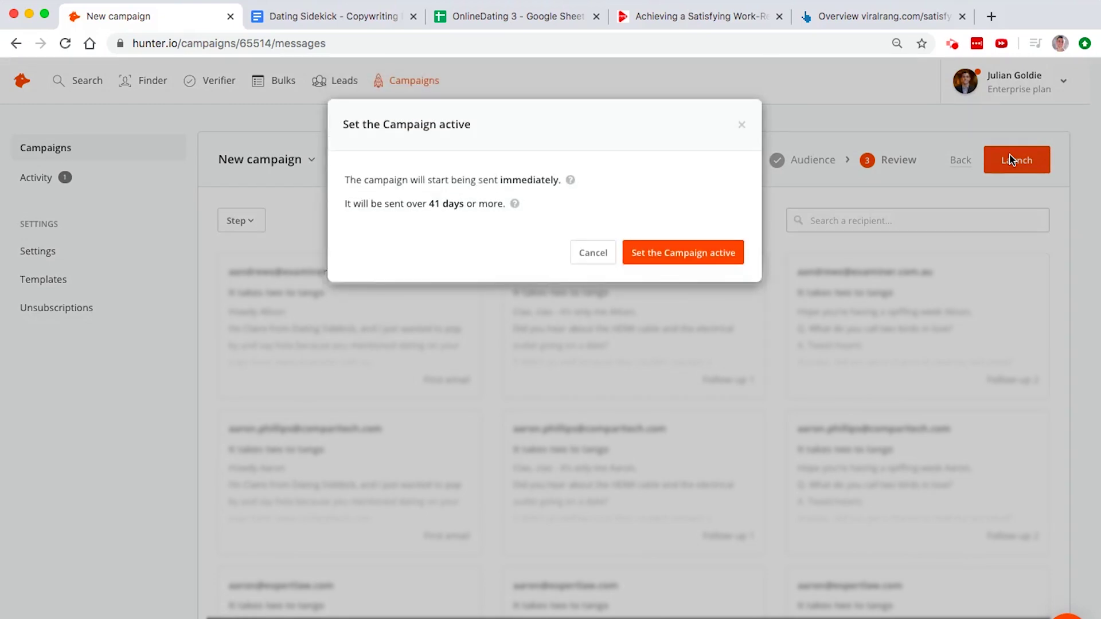
drag(344, 175, 506, 206)
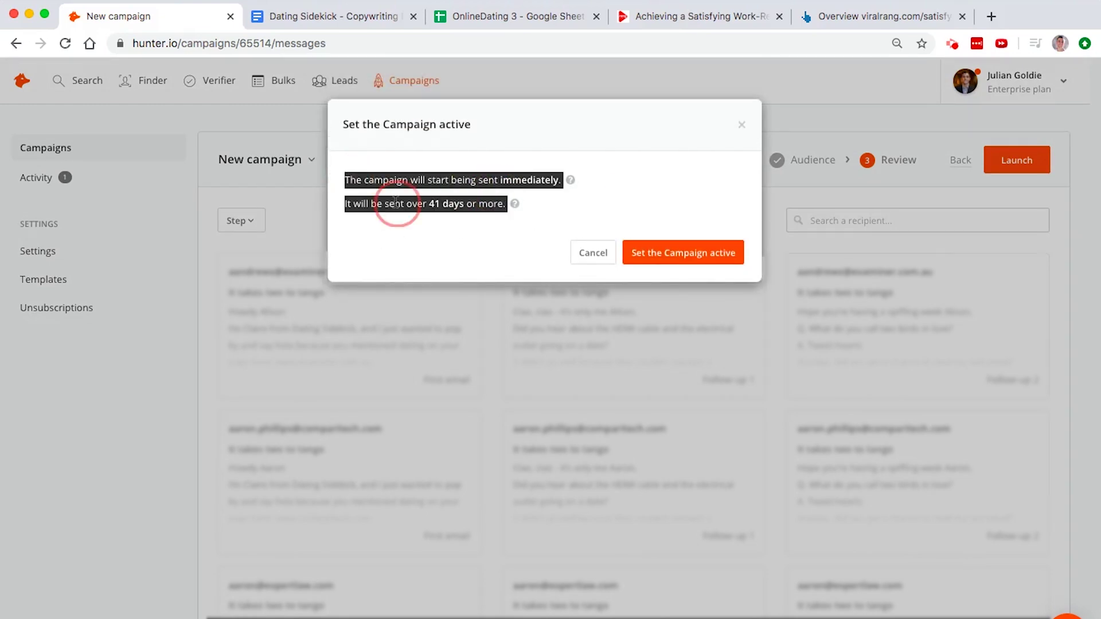
drag(344, 204, 506, 205)
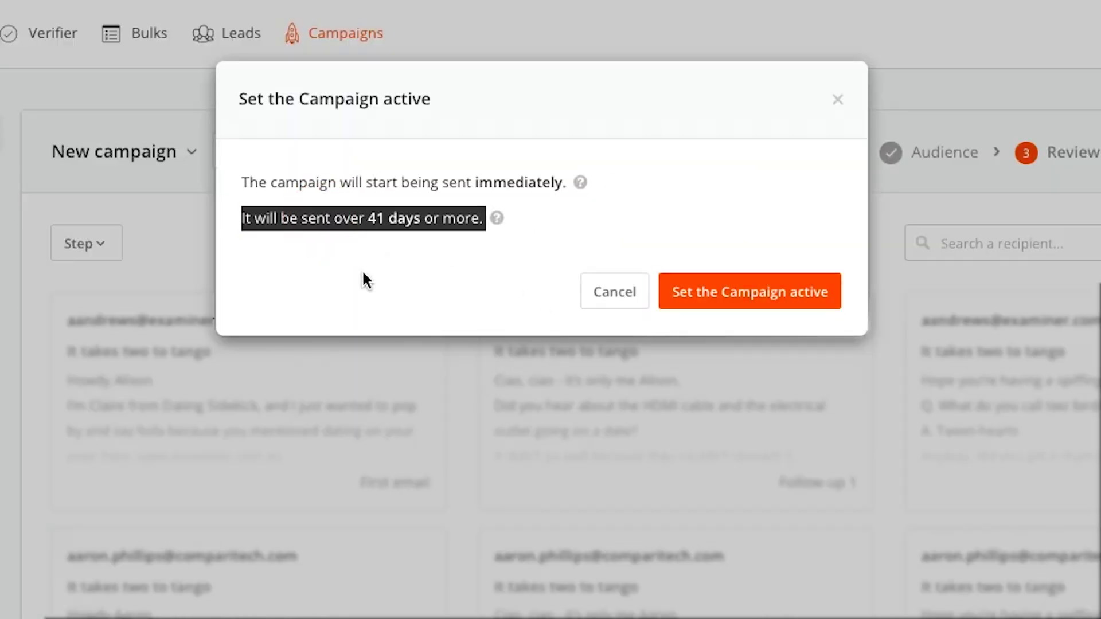
click(724, 344)
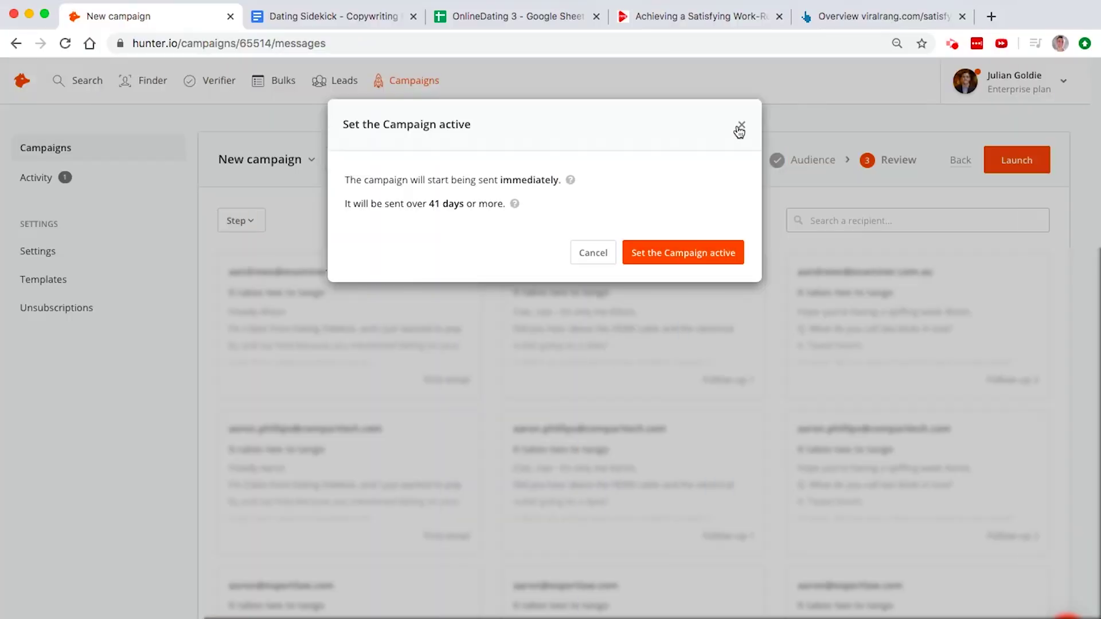
click(740, 128)
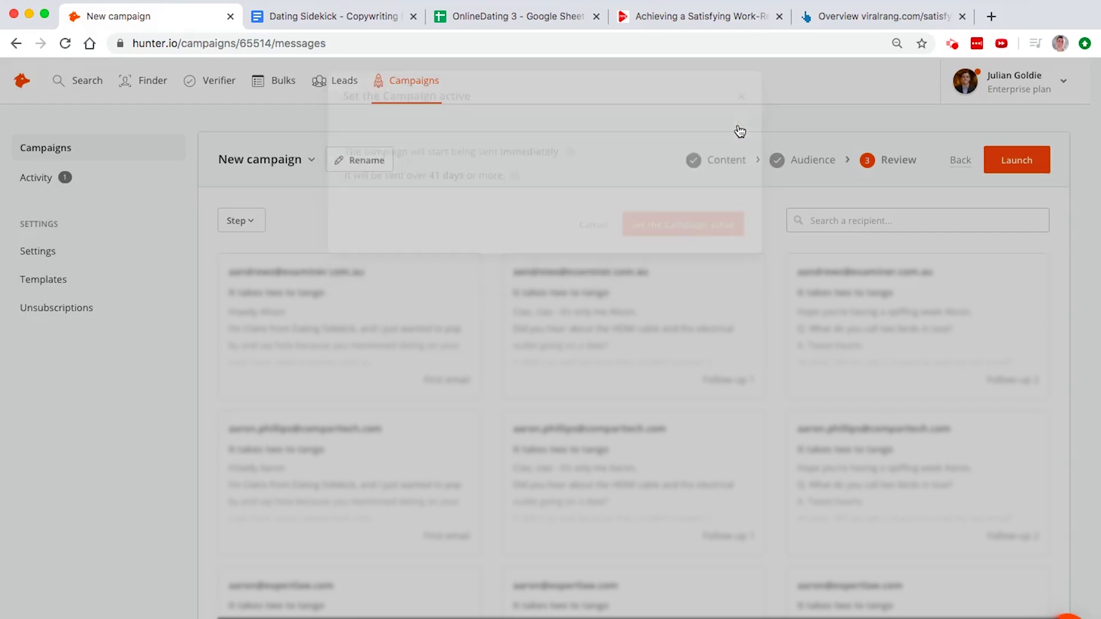
Step: In settings, save an 8:00 am to 6:00 pm sending window and expand Gmail accounts
click(84, 259)
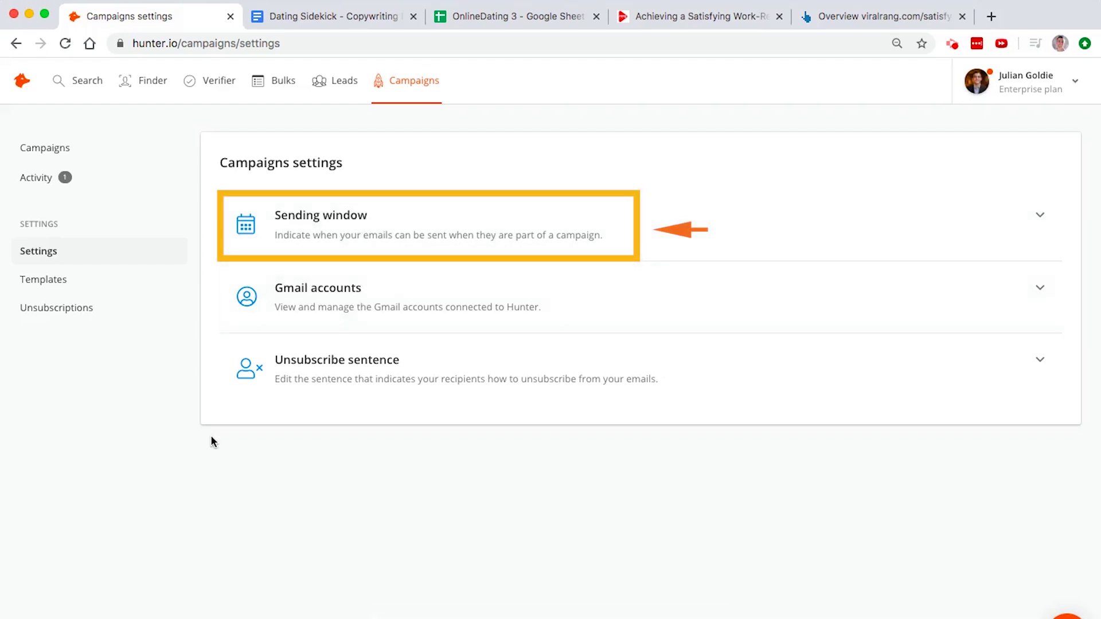
click(315, 230)
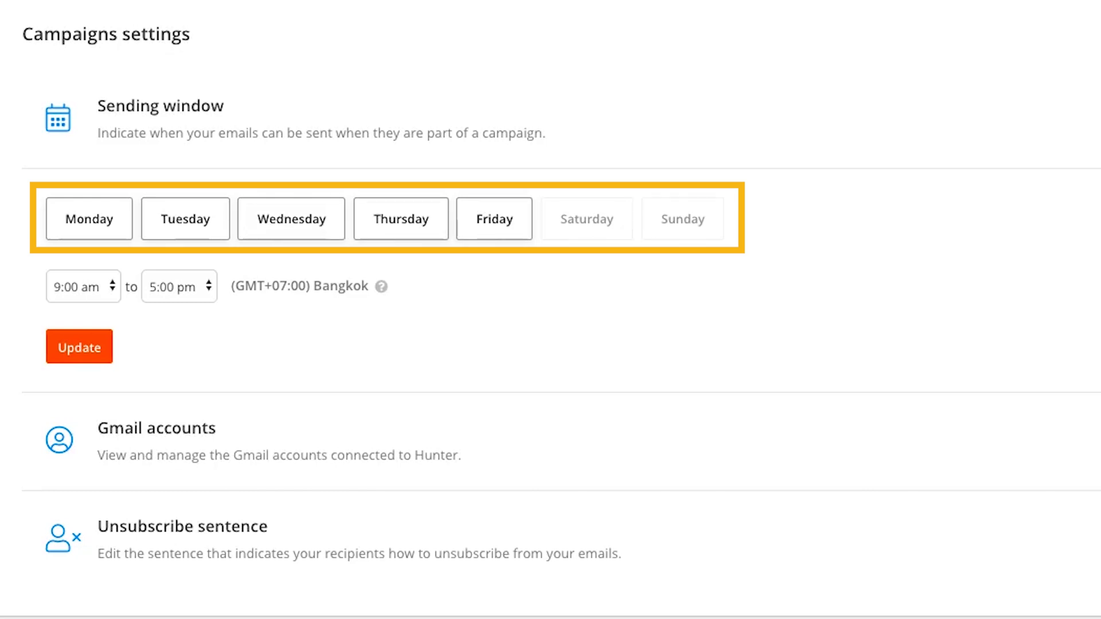
click(85, 282)
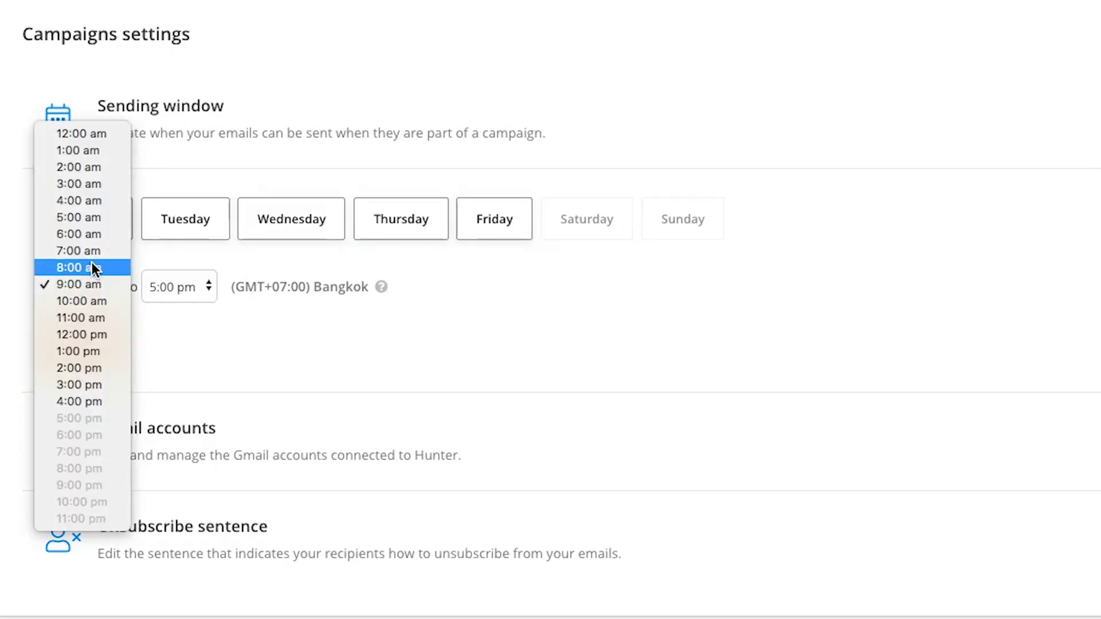
click(91, 267)
click(210, 291)
click(194, 299)
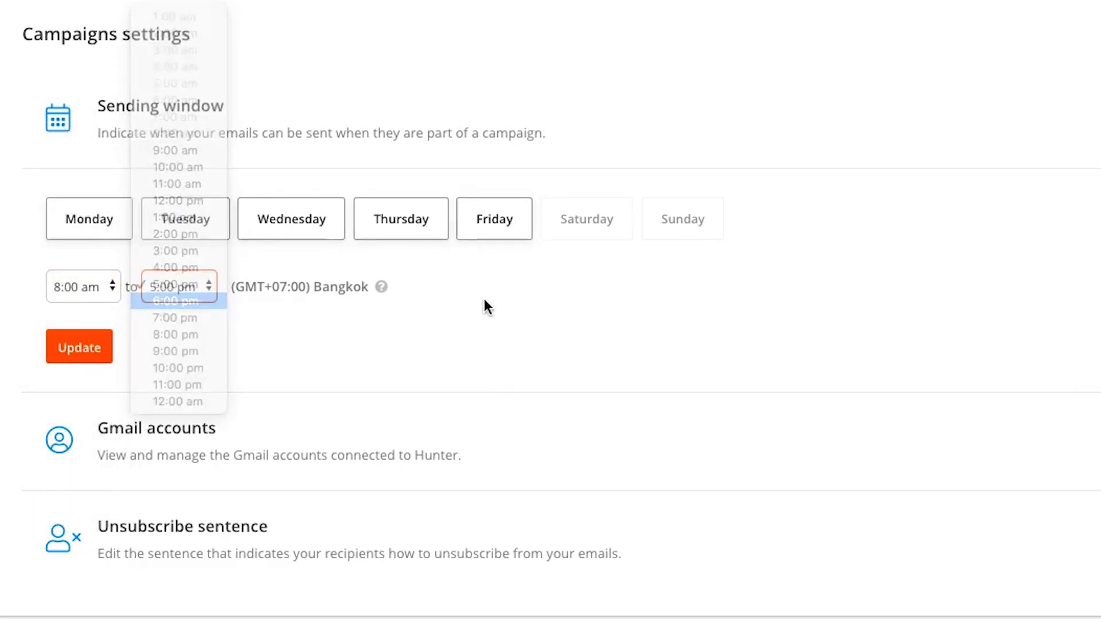
click(79, 346)
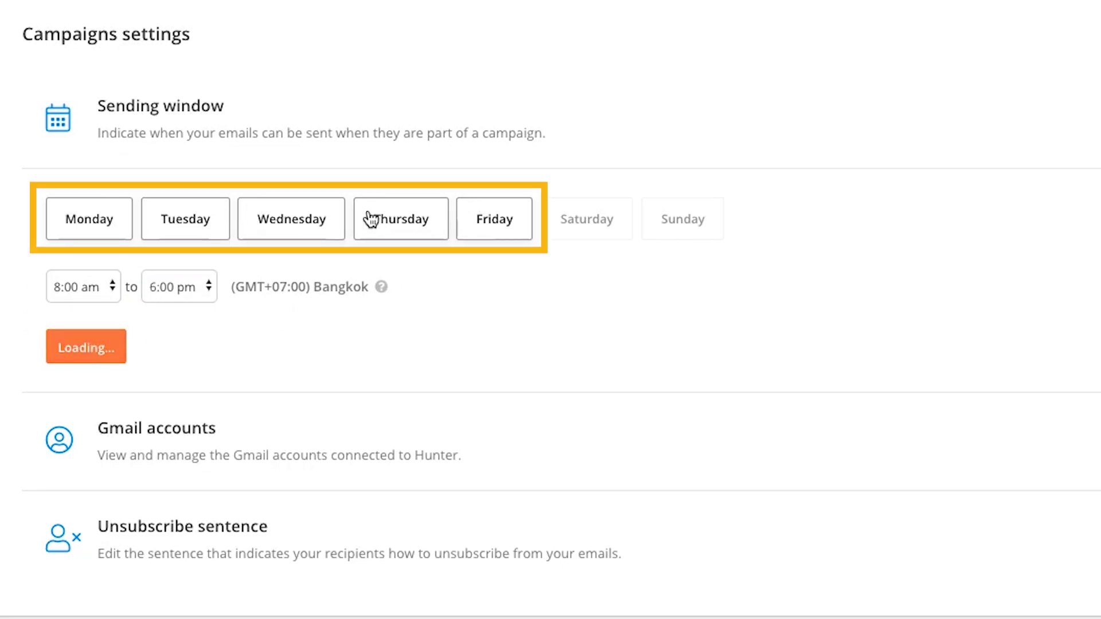
click(312, 404)
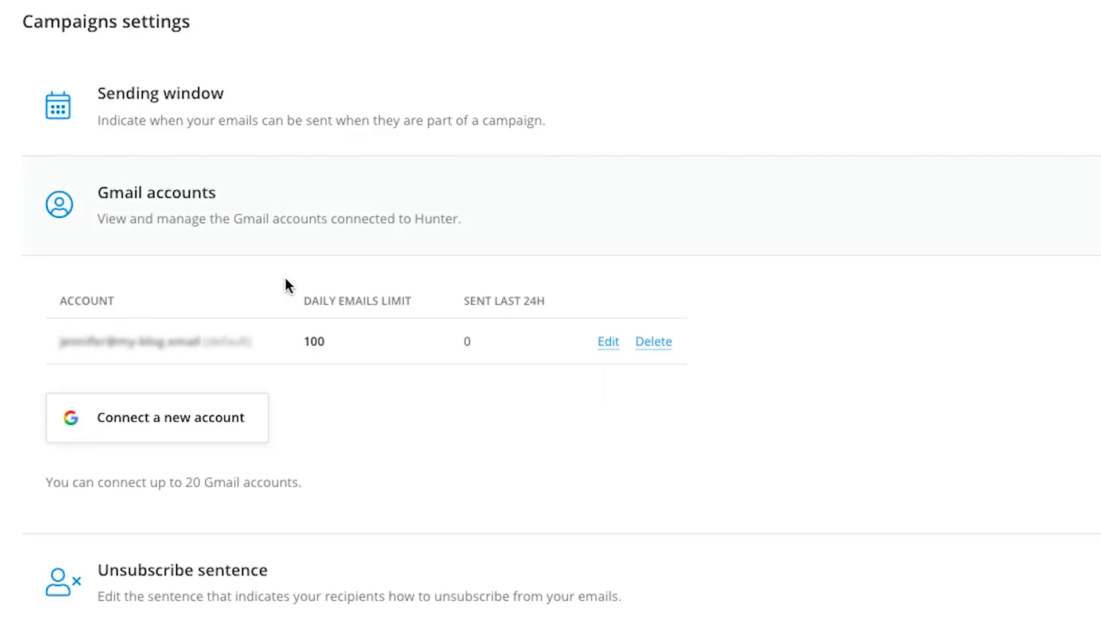
scroll(300, 275, down, 1)
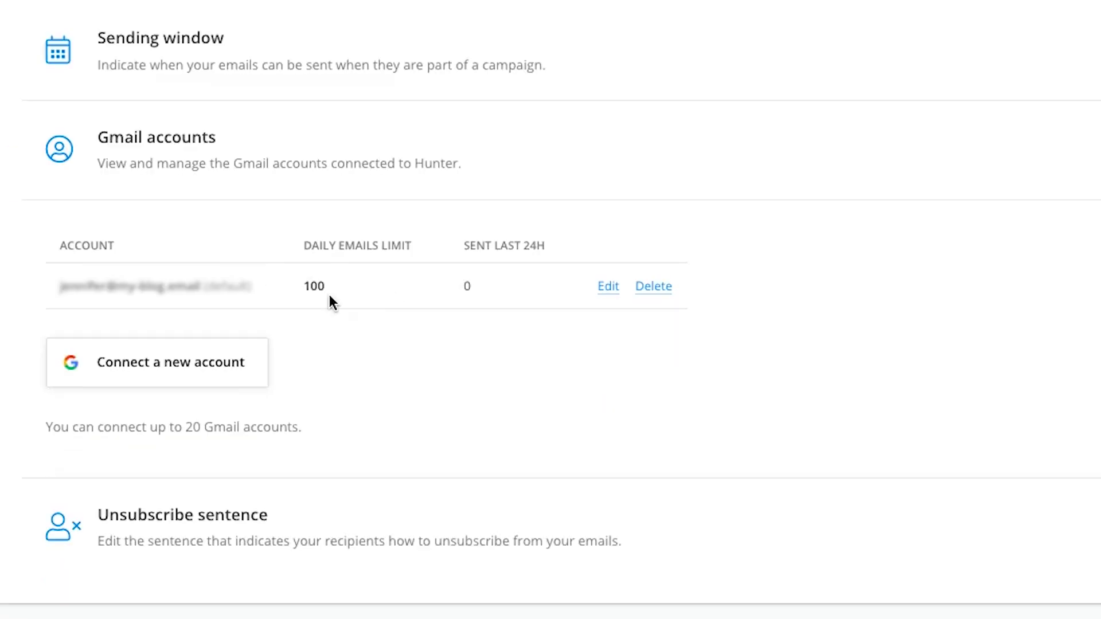
double_click(310, 287)
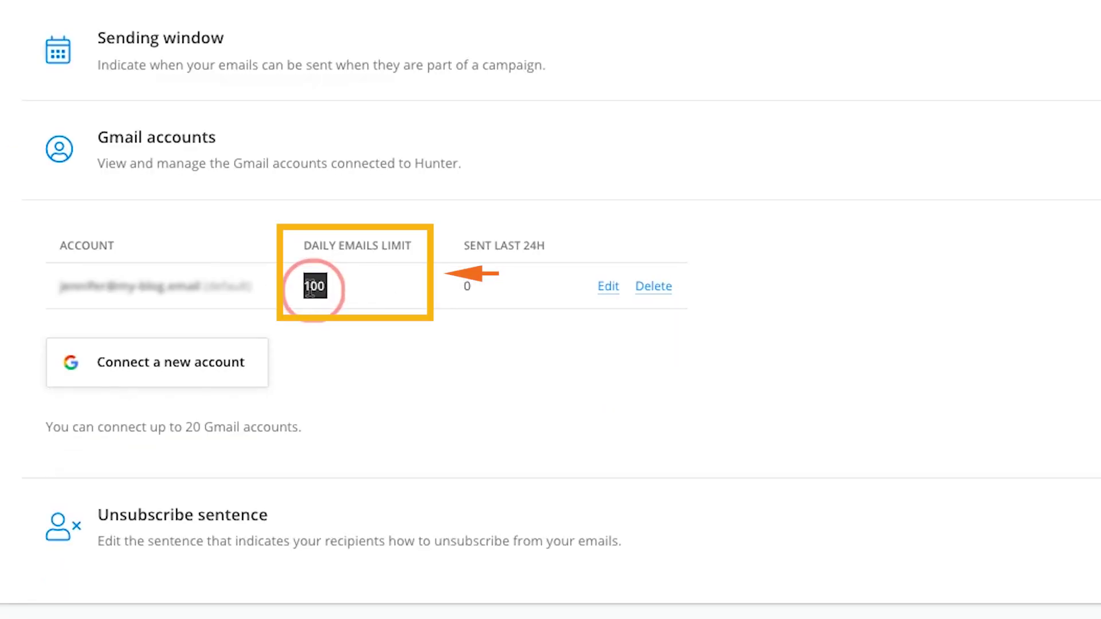
drag(306, 238, 330, 285)
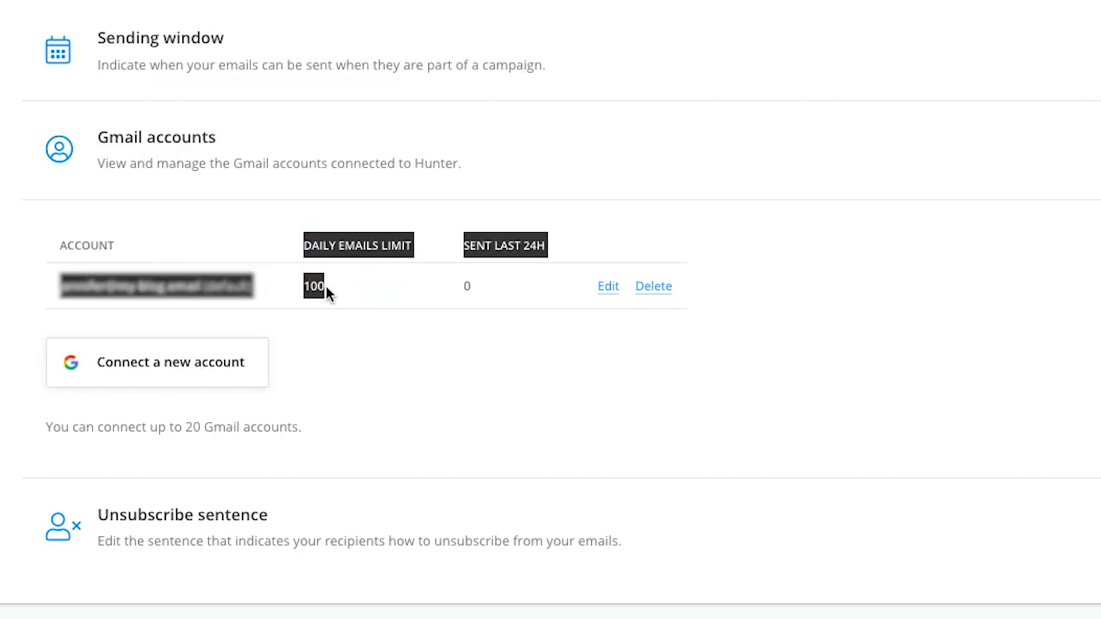
double_click(315, 285)
click(314, 286)
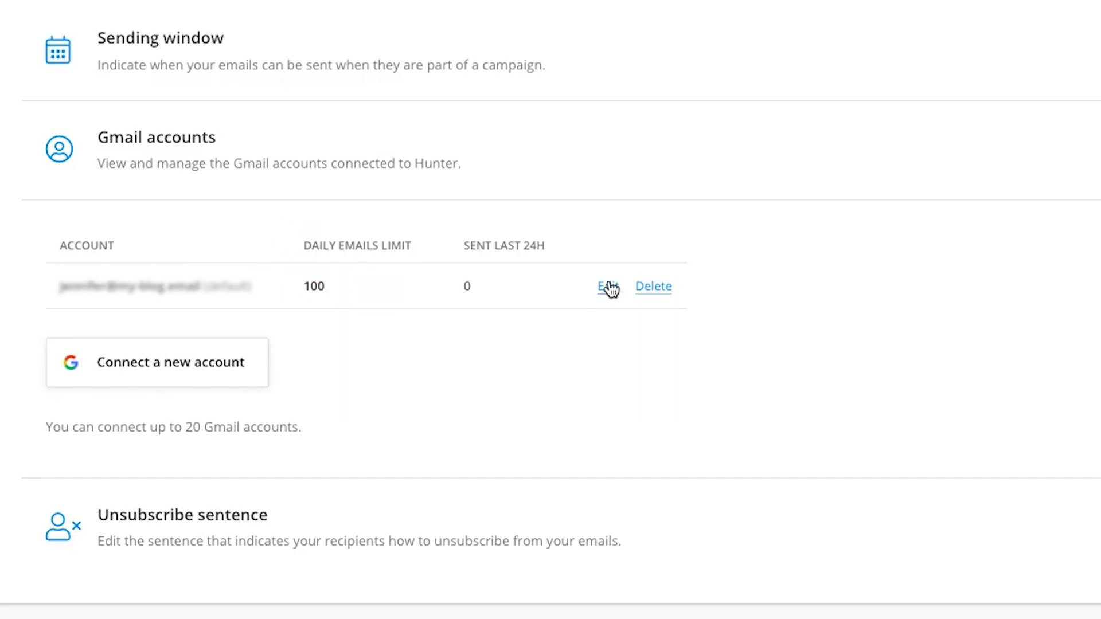
click(609, 288)
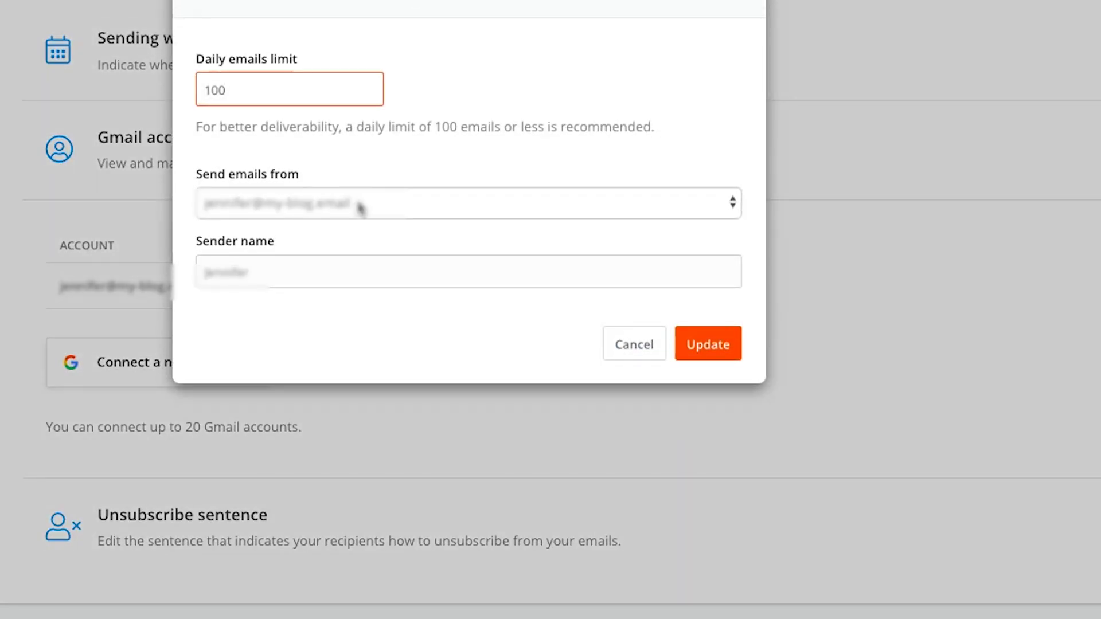
text(000)
key(BackSpace)
key(BackSpace)
key(BackSpace)
key(BackSpace)
key(BackSpace)
key(BackSpace)
key(BackSpace)
key(BackSpace)
text(1)
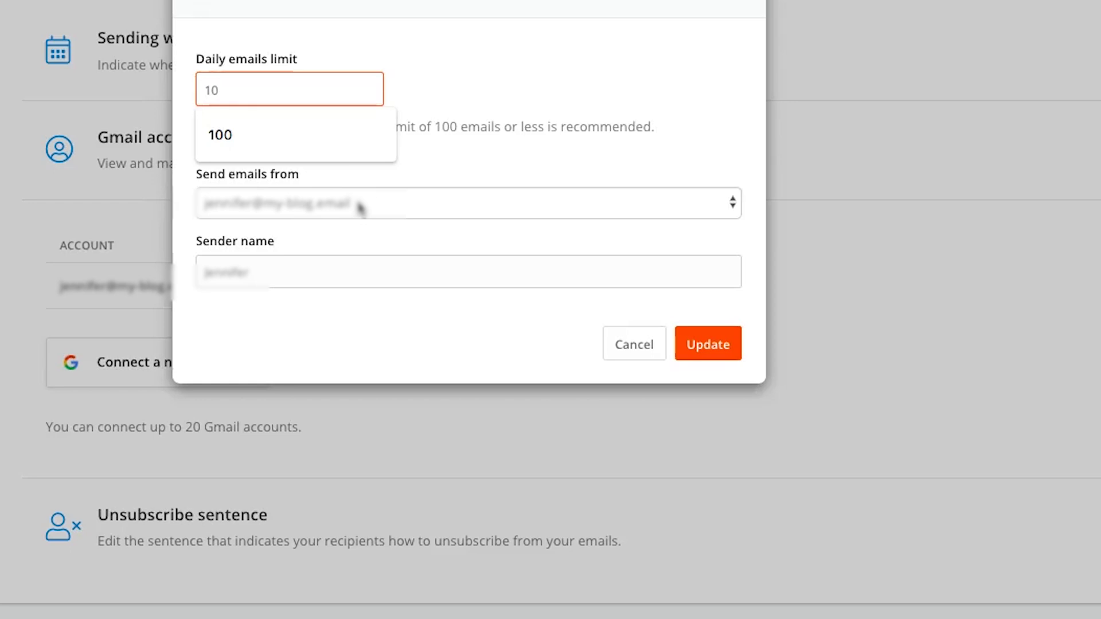
click(701, 136)
click(289, 87)
double_click(289, 87)
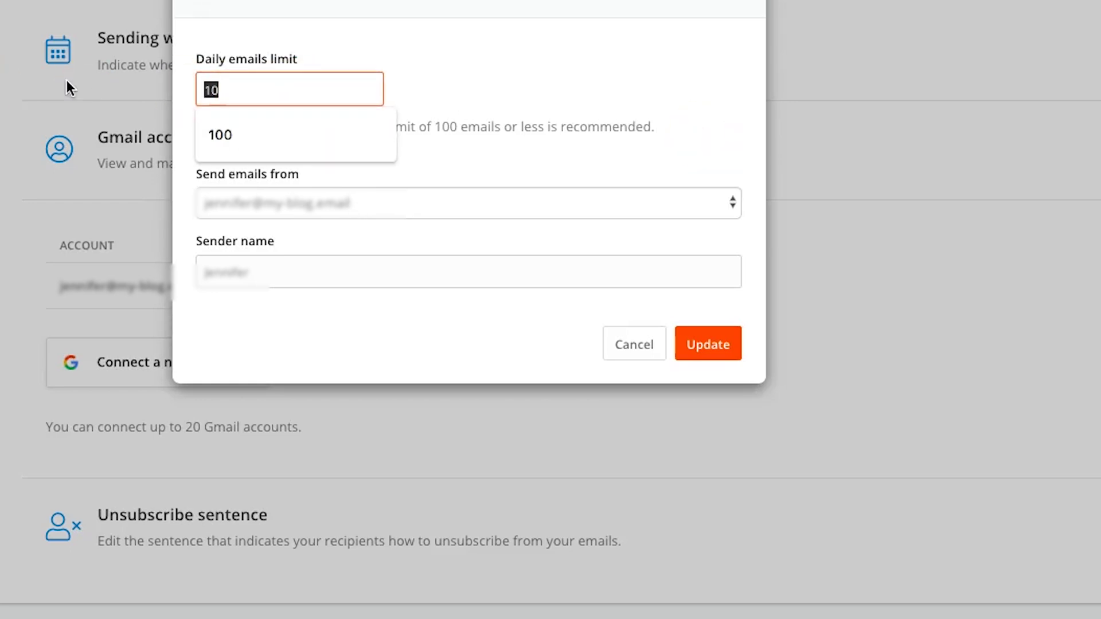
click(501, 70)
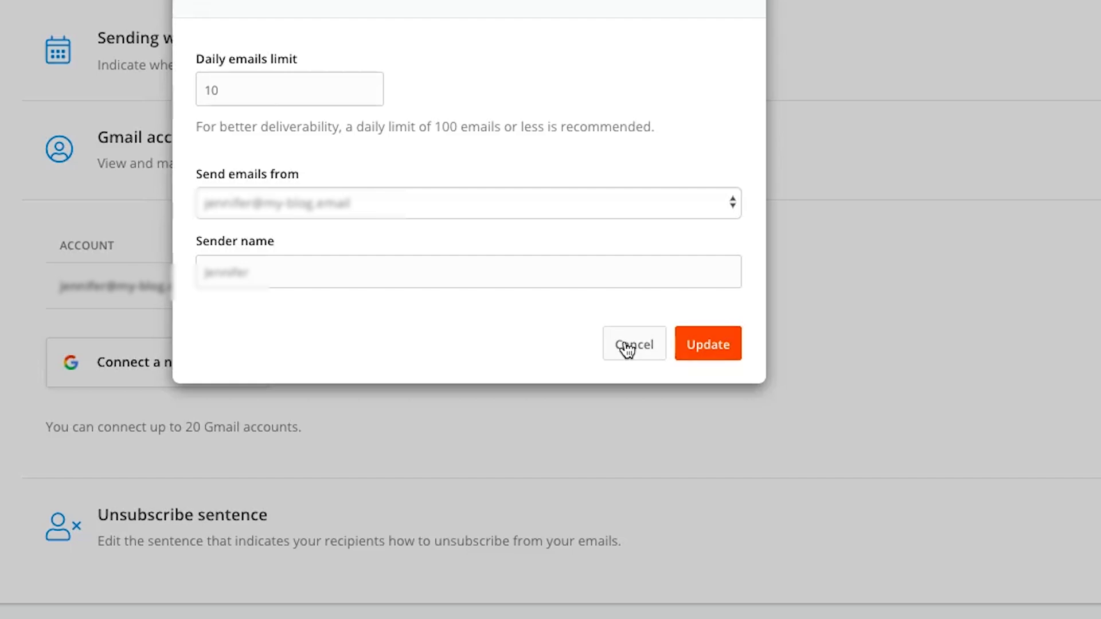
click(628, 347)
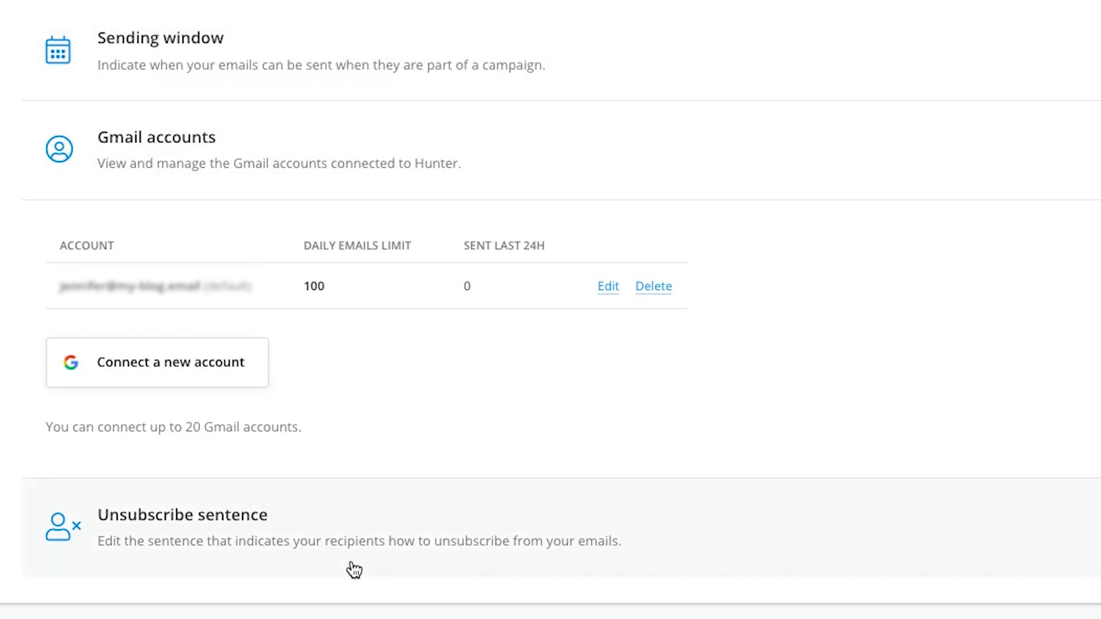
Step: Retype the unsubscribe sentence's link wording as 'Click here'
click(436, 529)
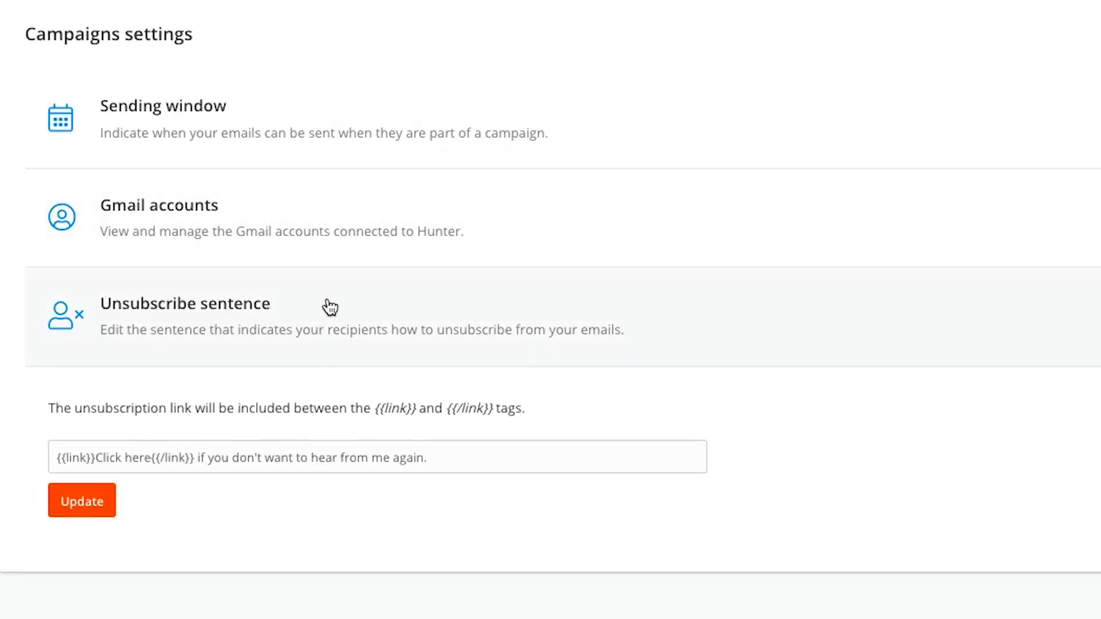
drag(493, 458, 100, 458)
drag(435, 457, 5, 459)
drag(95, 458, 150, 459)
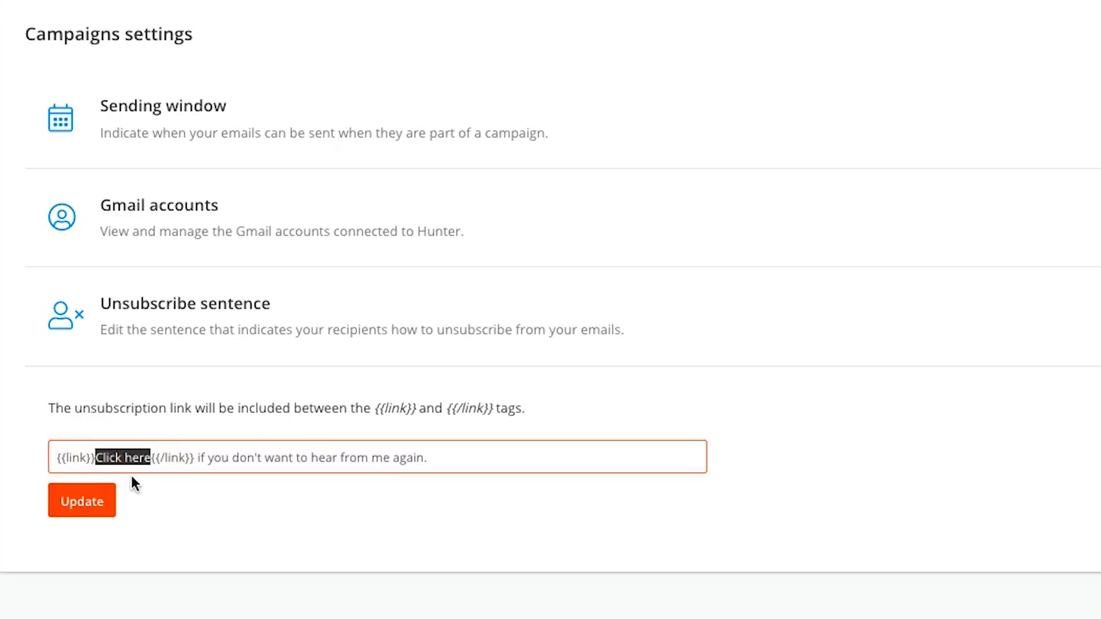
text(Cl)
key(BackSpace)
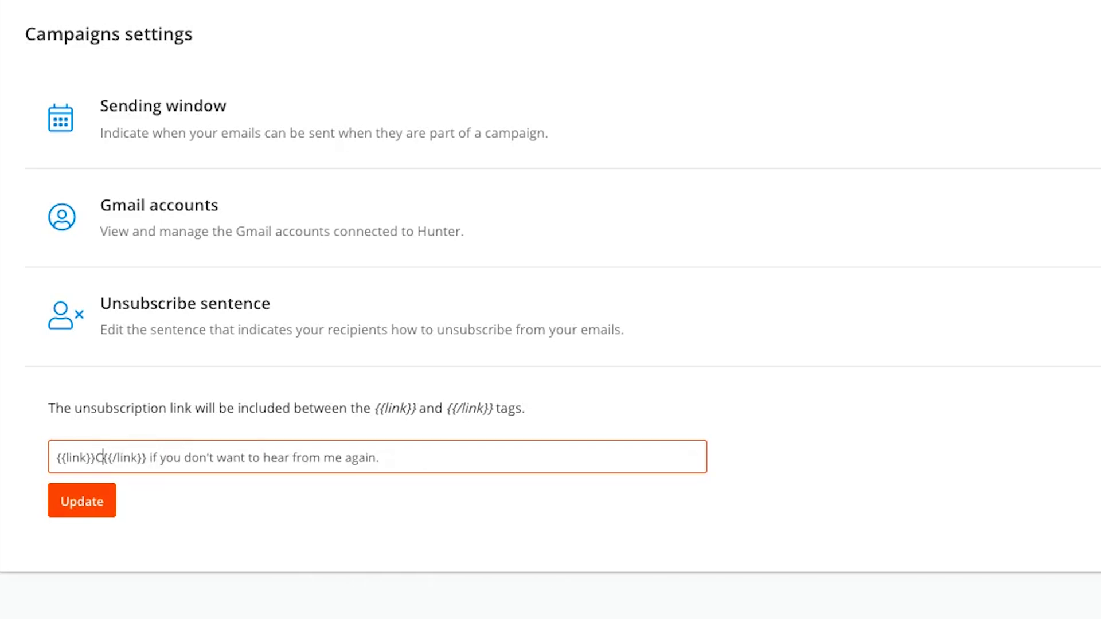
text(lick here)
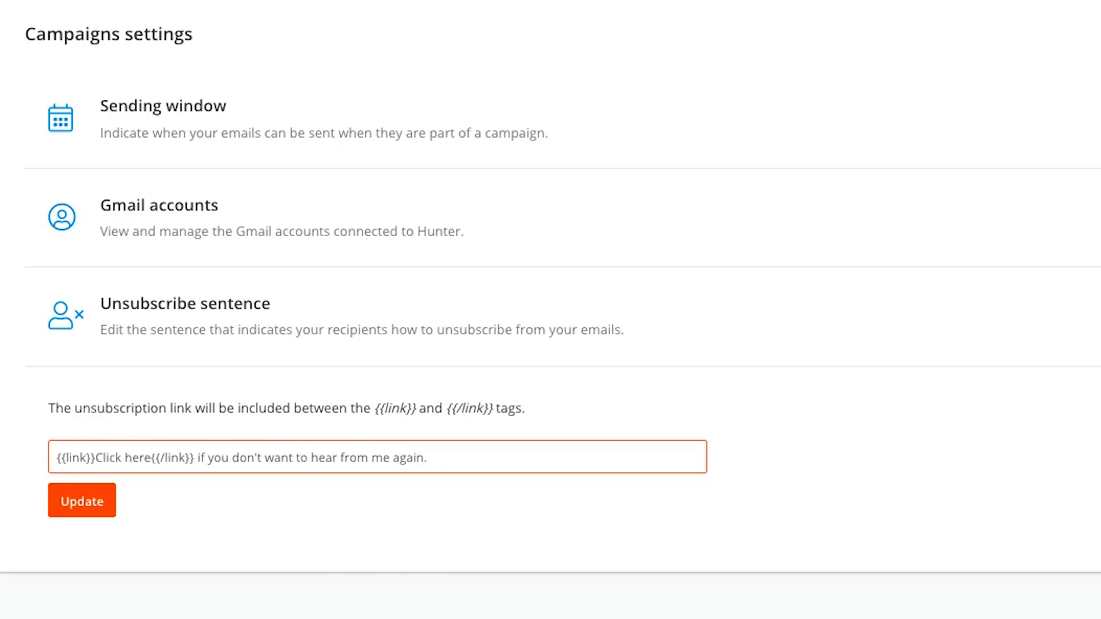
click(722, 576)
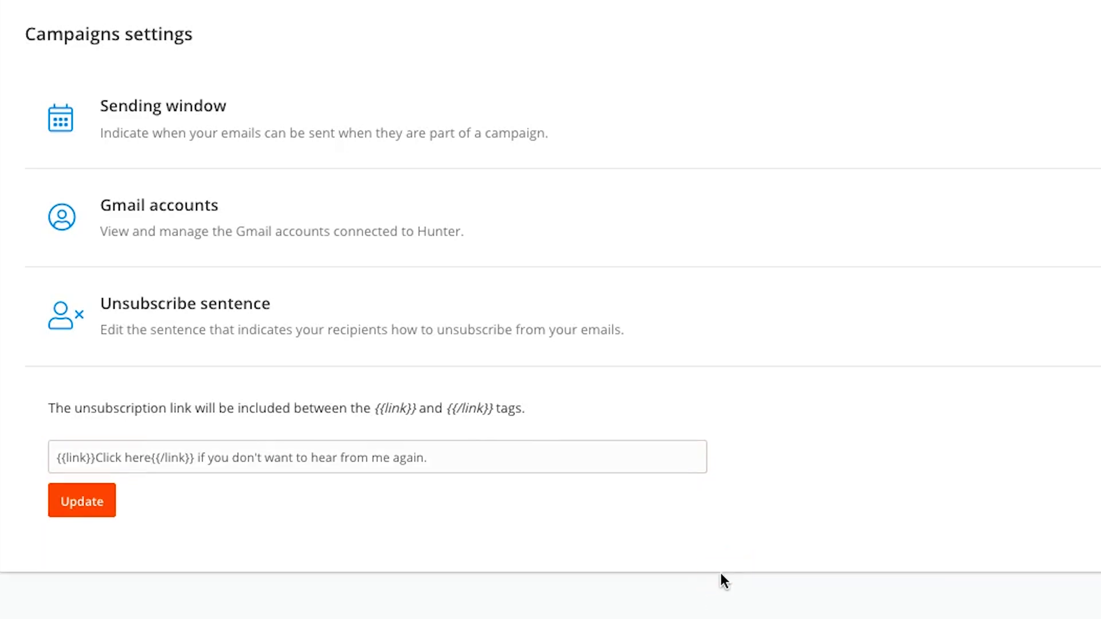
Step: Save the unsubscribe sentence and open the Unsubscriptions page
drag(481, 457, 1, 449)
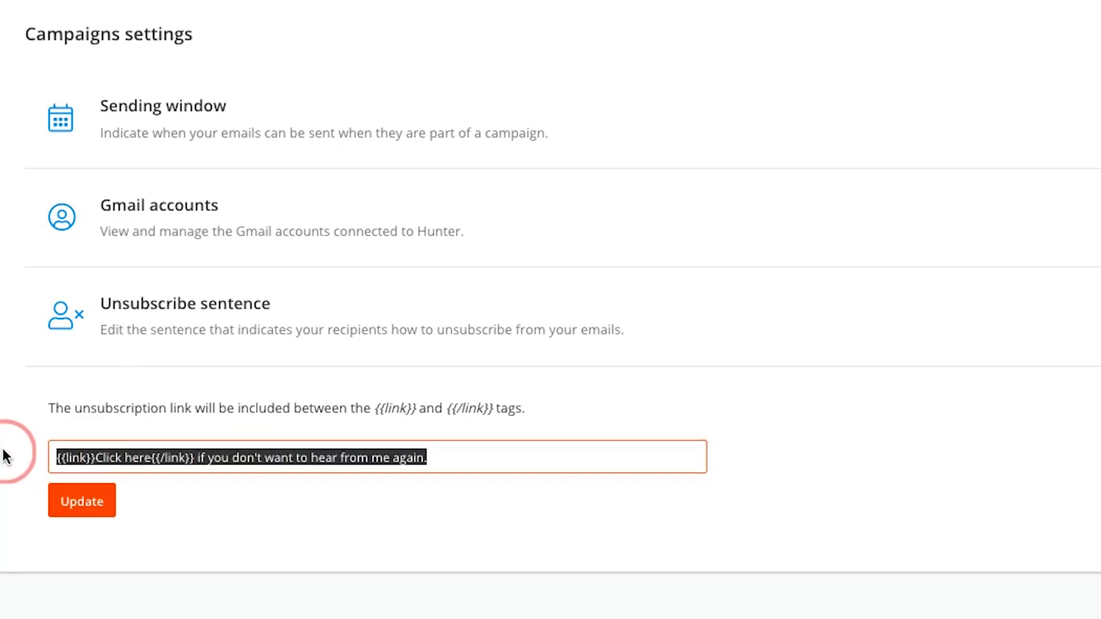
click(151, 457)
drag(101, 457, 556, 464)
click(202, 457)
click(190, 458)
click(555, 465)
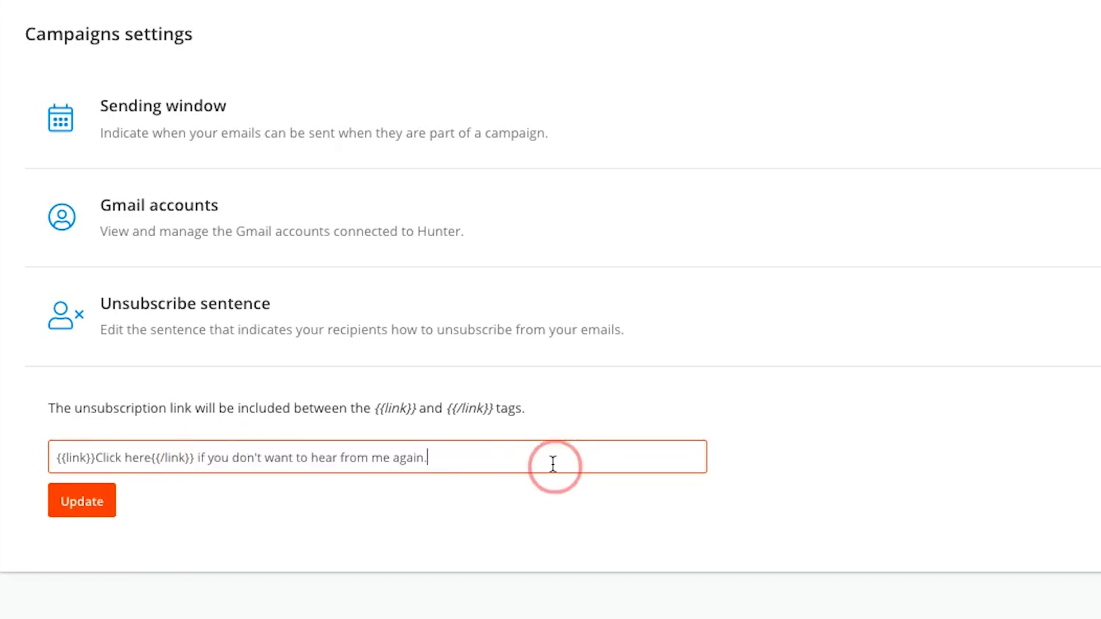
click(126, 499)
click(85, 501)
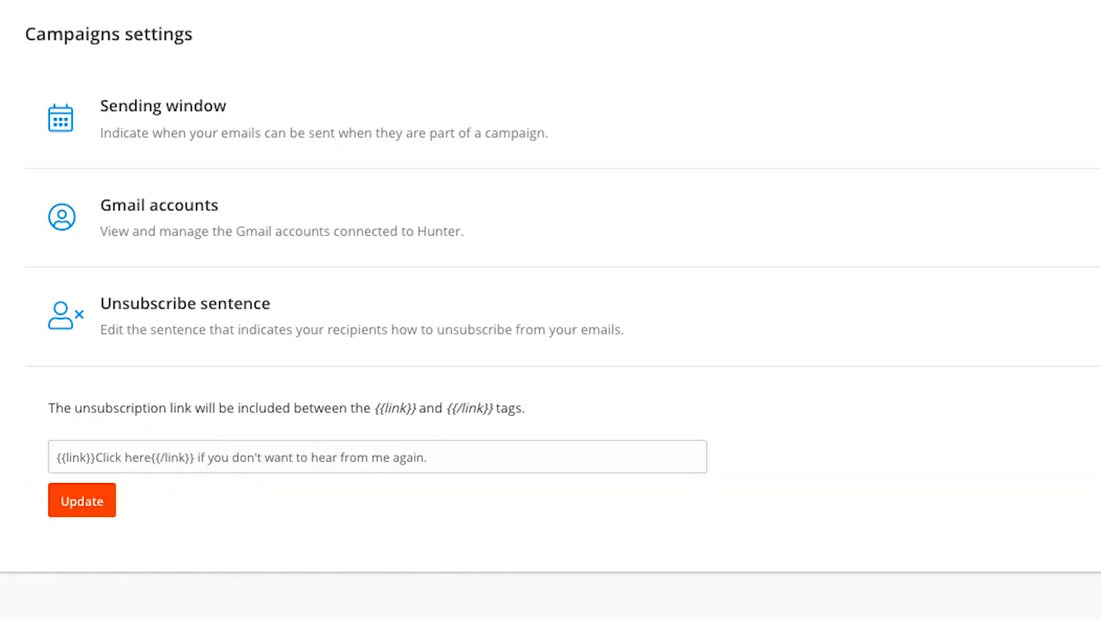
click(134, 319)
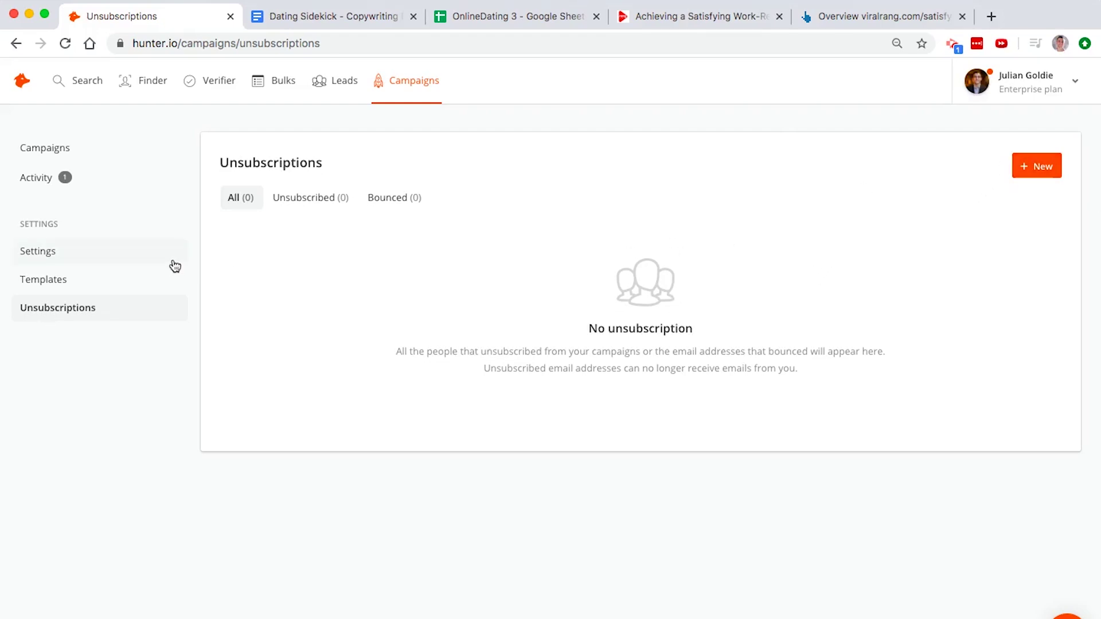
Step: Go to the Email templates page and start a new blank email template
click(70, 287)
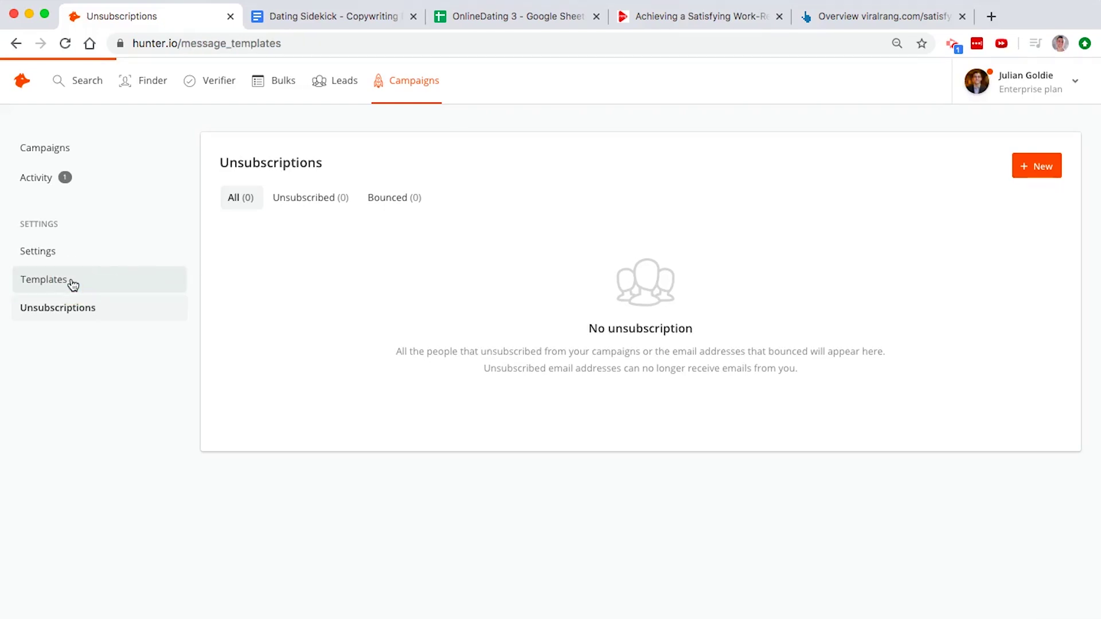
click(987, 170)
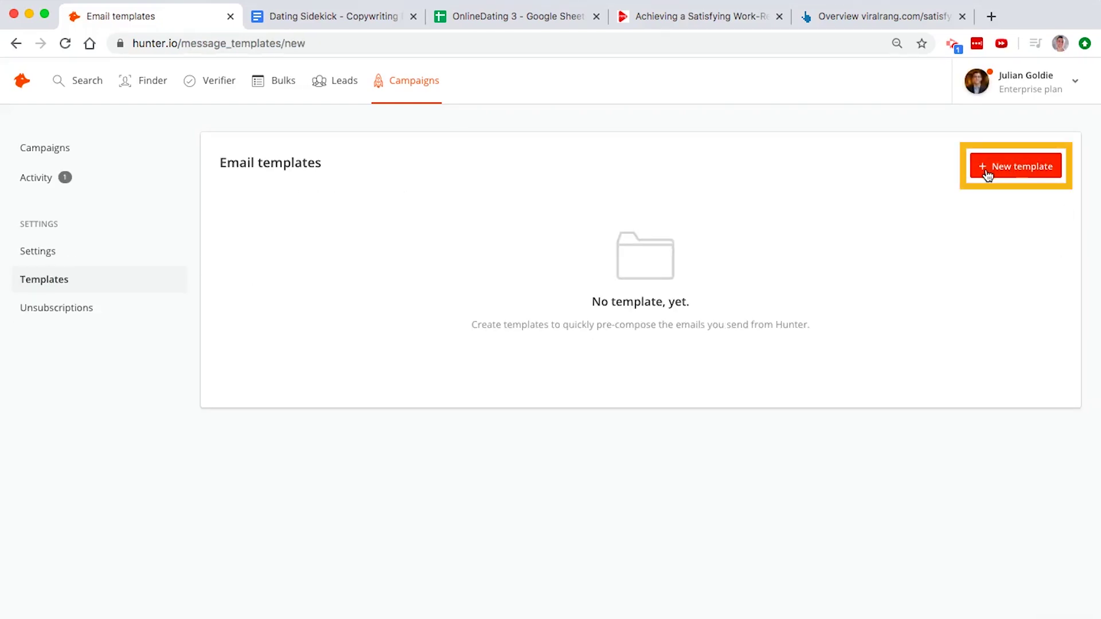